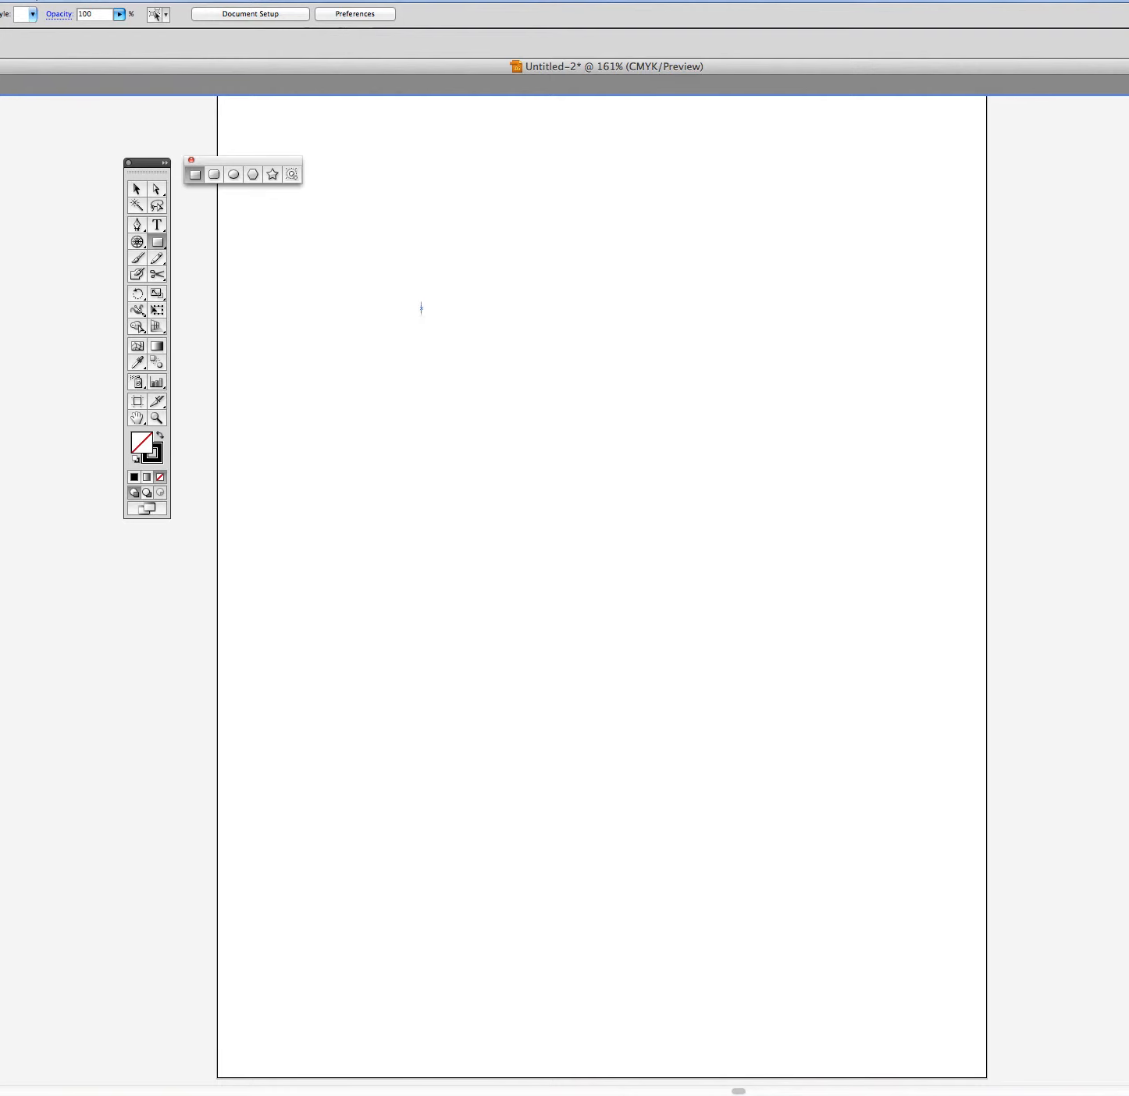
# Draw a square about 3.55 in wide and stretch it into a rectangle about 5.26 by 2.71 in.
pyautogui.moveTo(422, 302); pyautogui.dragTo(744, 622)
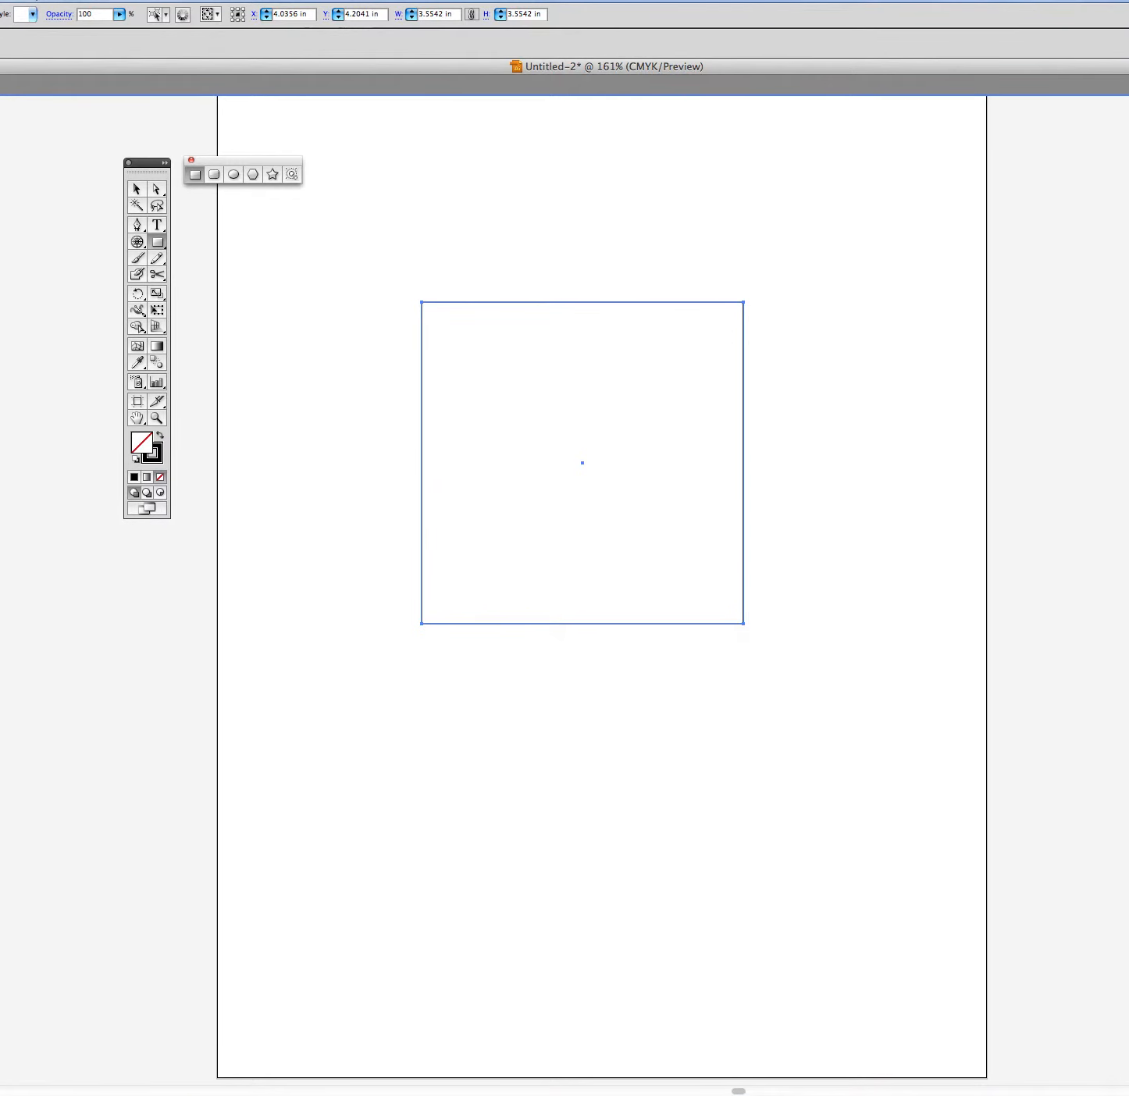
pyautogui.click(137, 188)
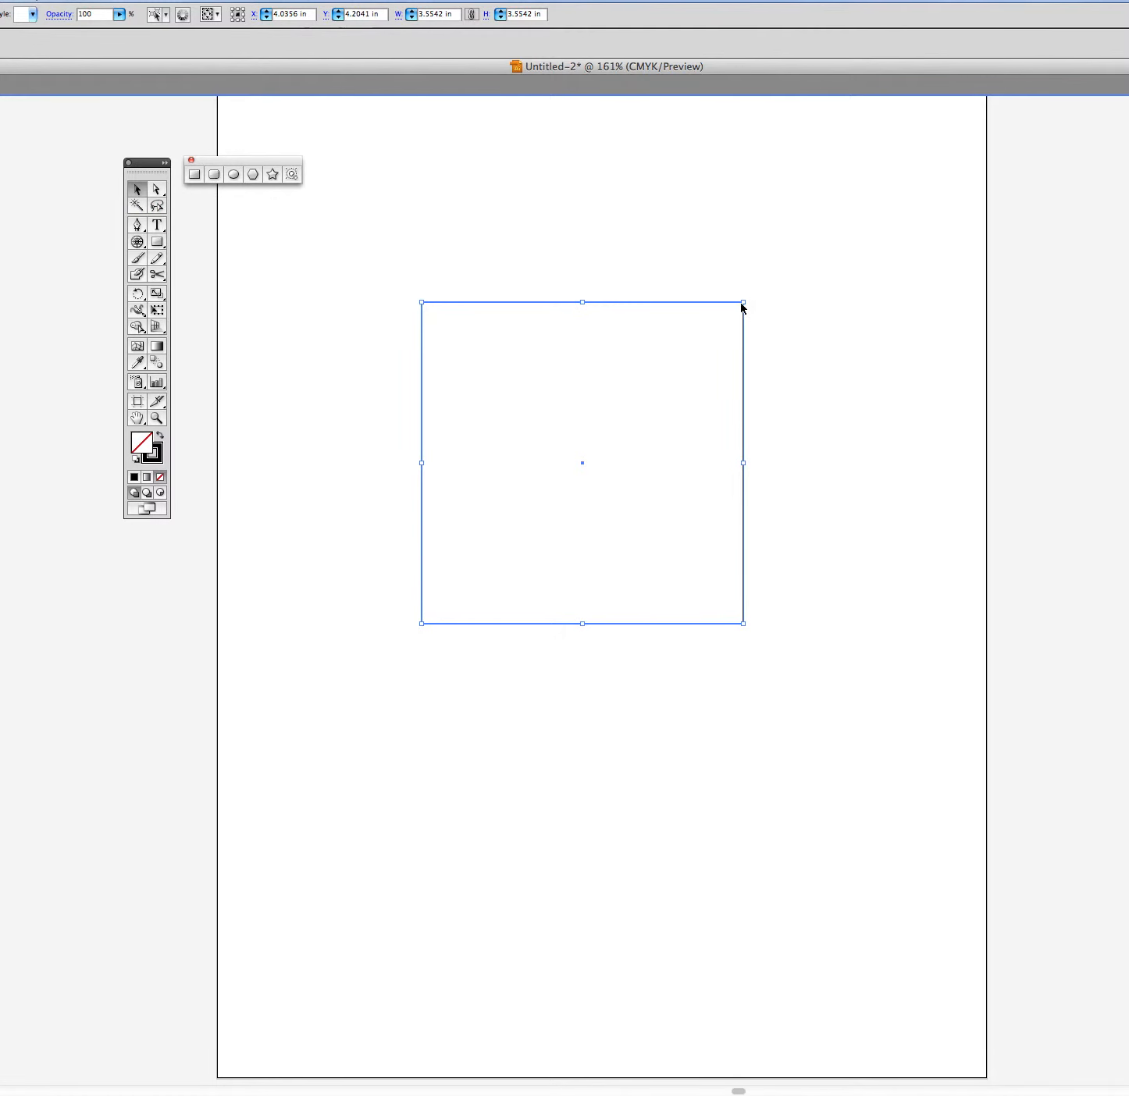
pyautogui.moveTo(745, 303); pyautogui.dragTo(1008, 310)
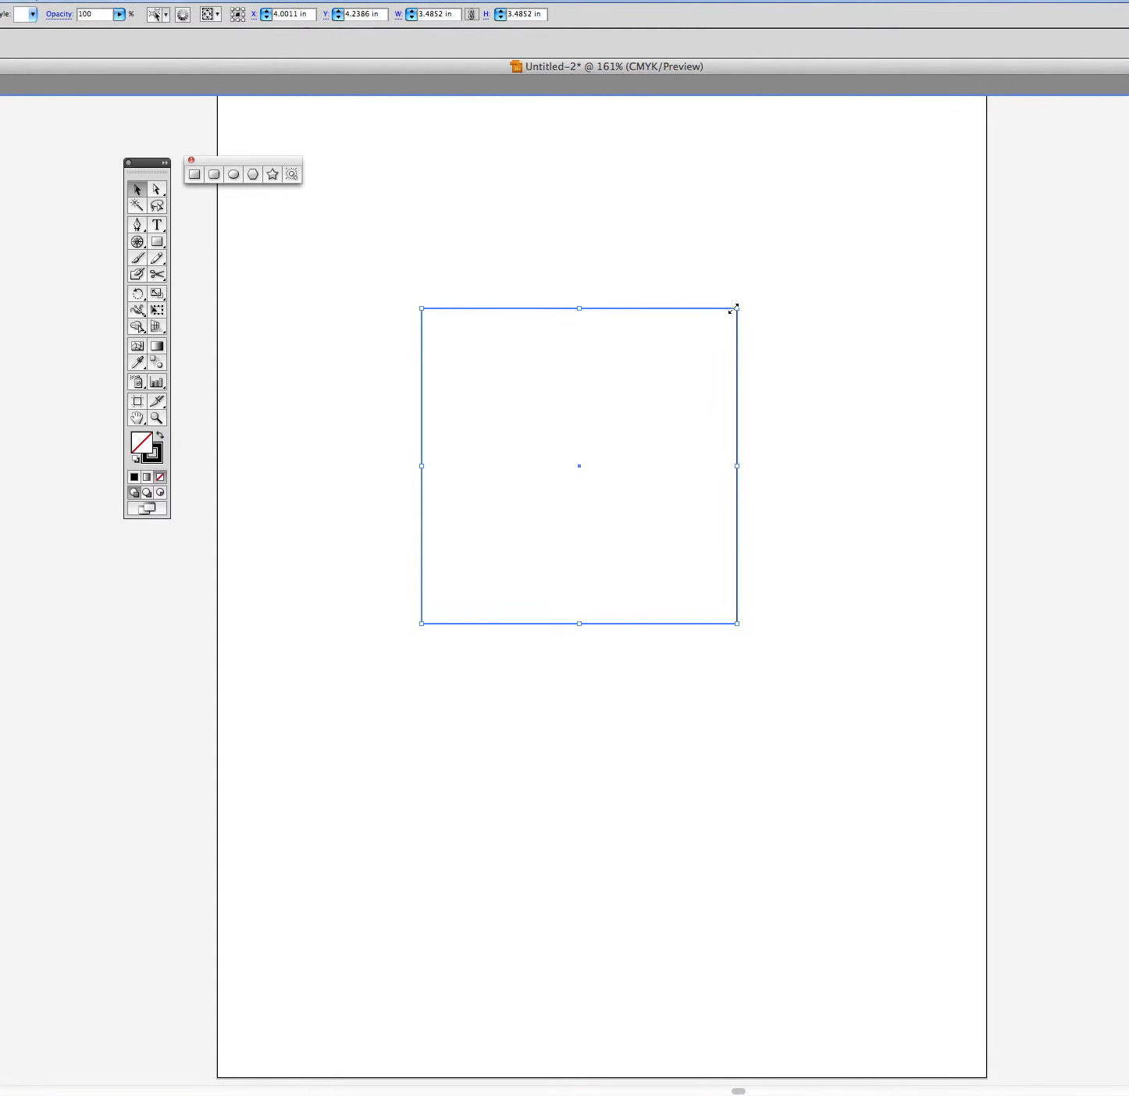
pyautogui.moveTo(738, 308); pyautogui.dragTo(898, 379)
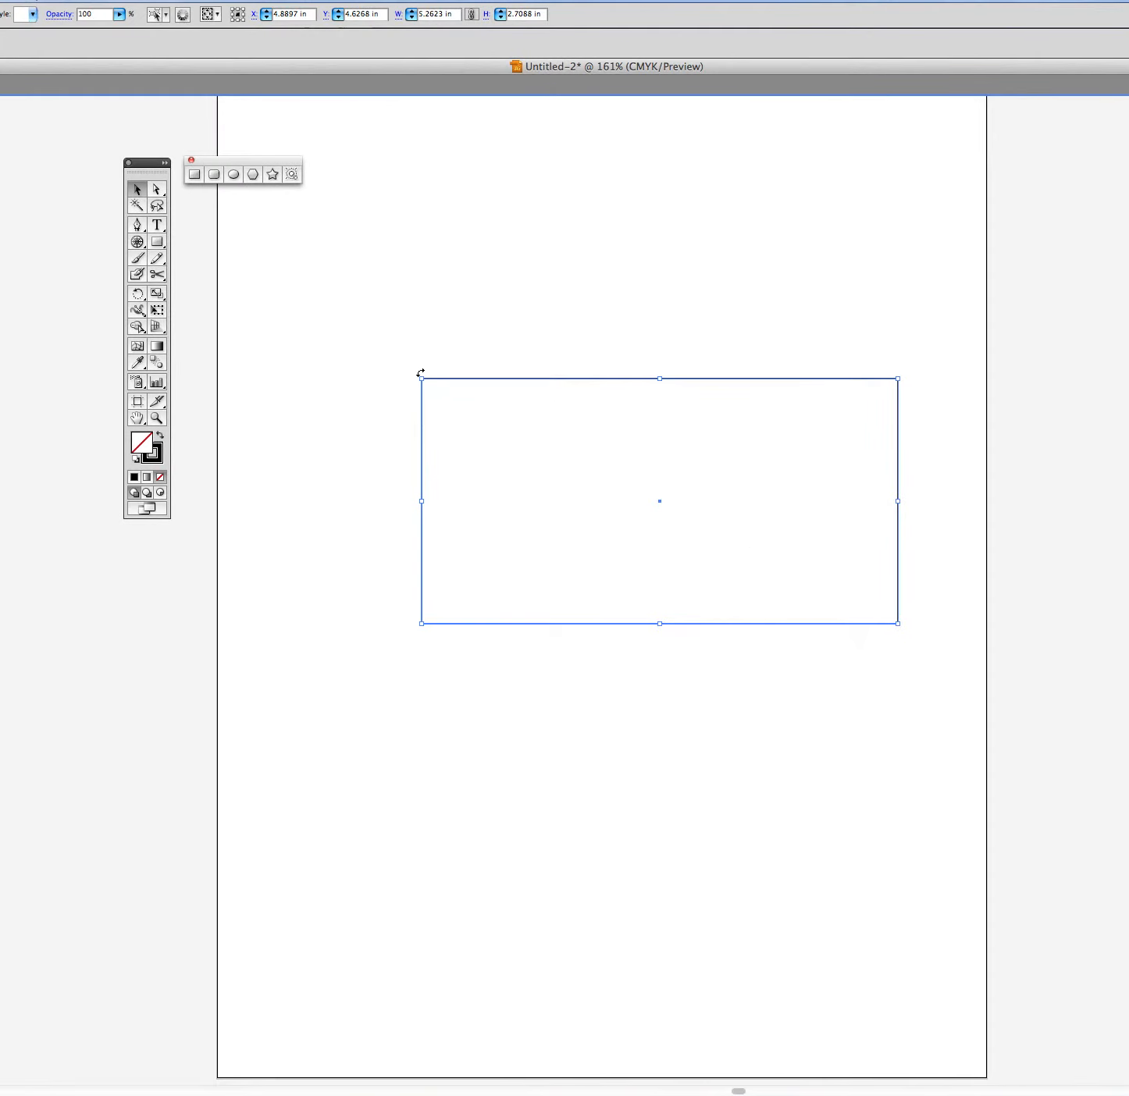
# Try rotating the rectangle slightly clockwise and undo the rotation.
pyautogui.moveTo(419, 373)
pyautogui.mouseDown()
pyautogui.moveTo(402, 384)
pyautogui.moveTo(388, 524)
pyautogui.moveTo(782, 632)
pyautogui.moveTo(772, 662)
pyautogui.moveTo(380, 436)
pyautogui.moveTo(691, 417)
pyautogui.moveTo(764, 520)
pyautogui.moveTo(450, 404)
pyautogui.moveTo(422, 383)
pyautogui.moveTo(411, 341)
pyautogui.mouseUp()
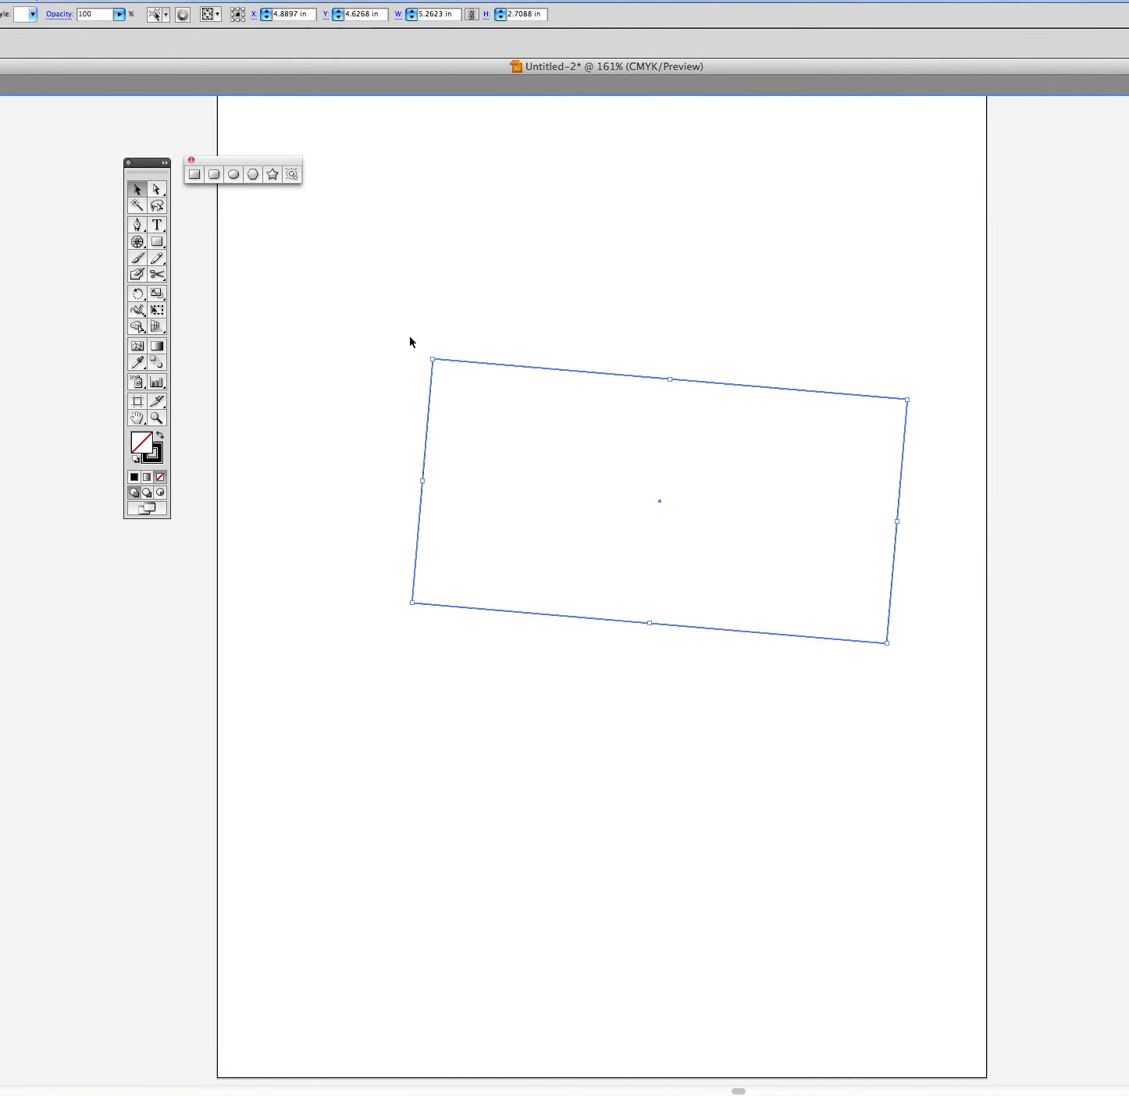
pyautogui.press('super+z')
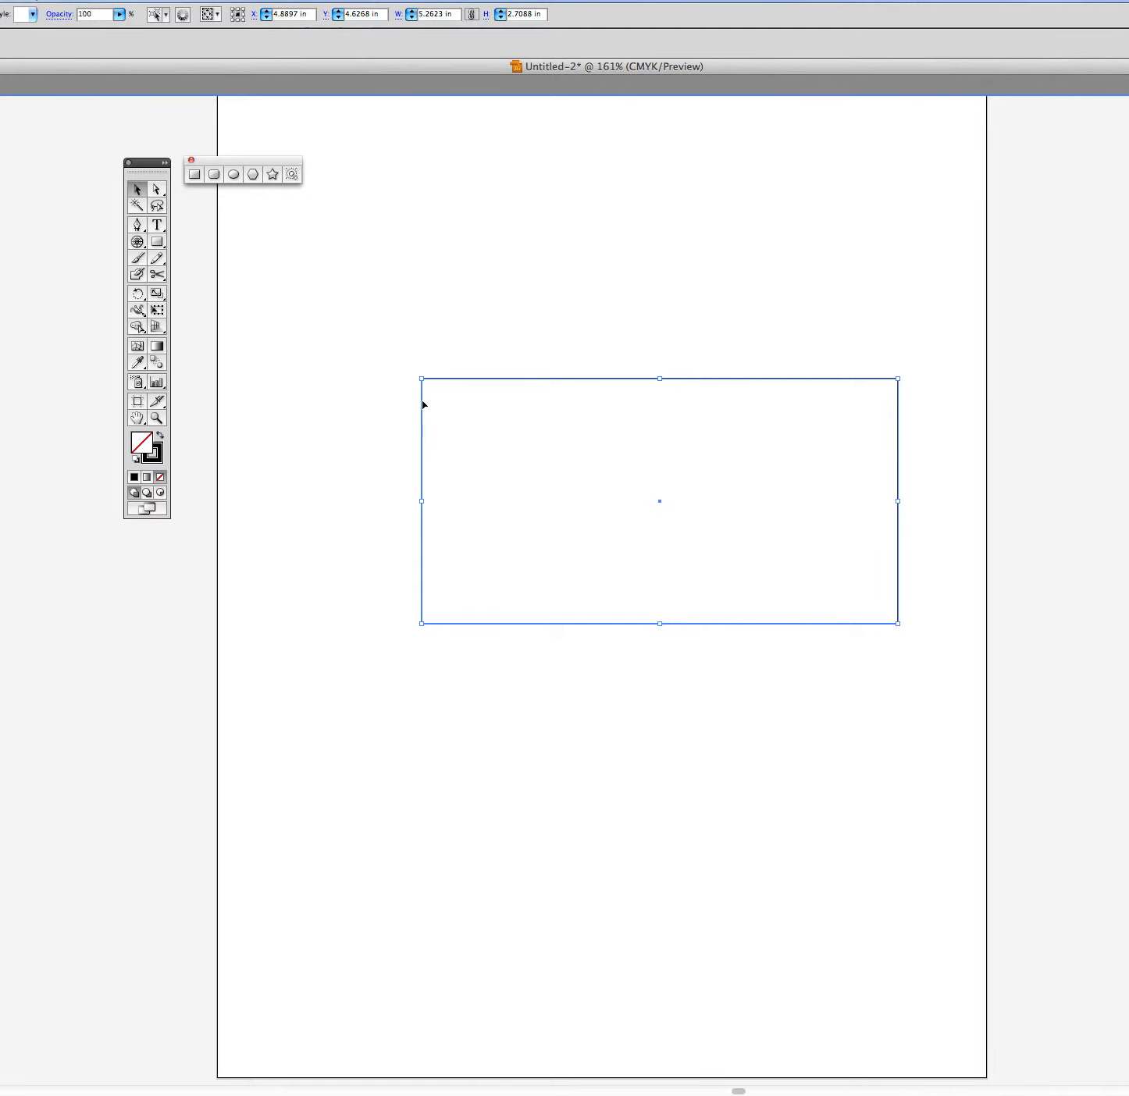
# Try swapping the rectangle's fill and stroke and shifting it slightly left, and undo back to an empty artboard.
pyautogui.click(160, 439)
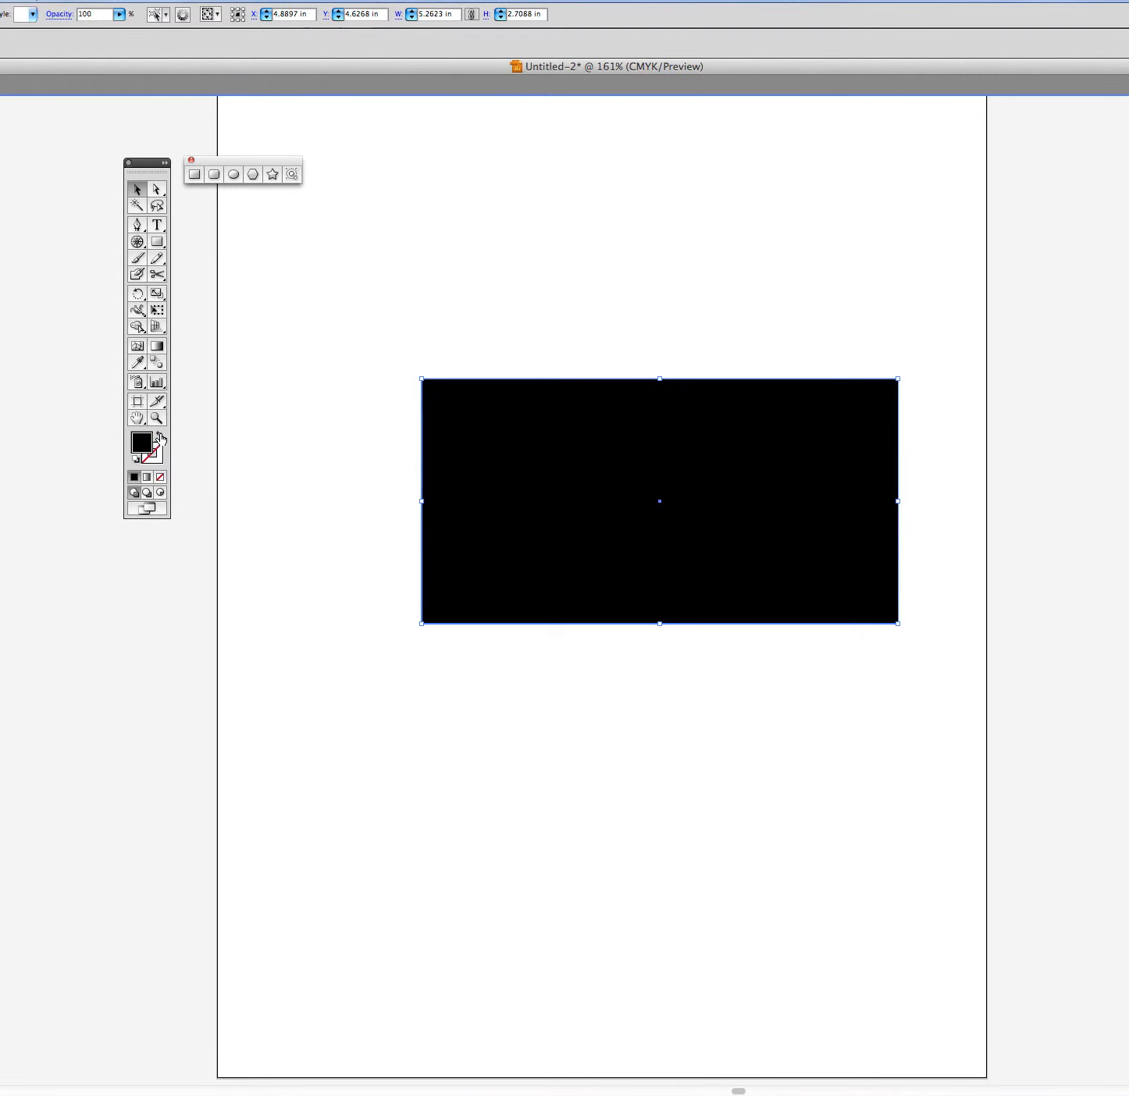
pyautogui.click(347, 446)
pyautogui.moveTo(564, 465); pyautogui.dragTo(536, 466)
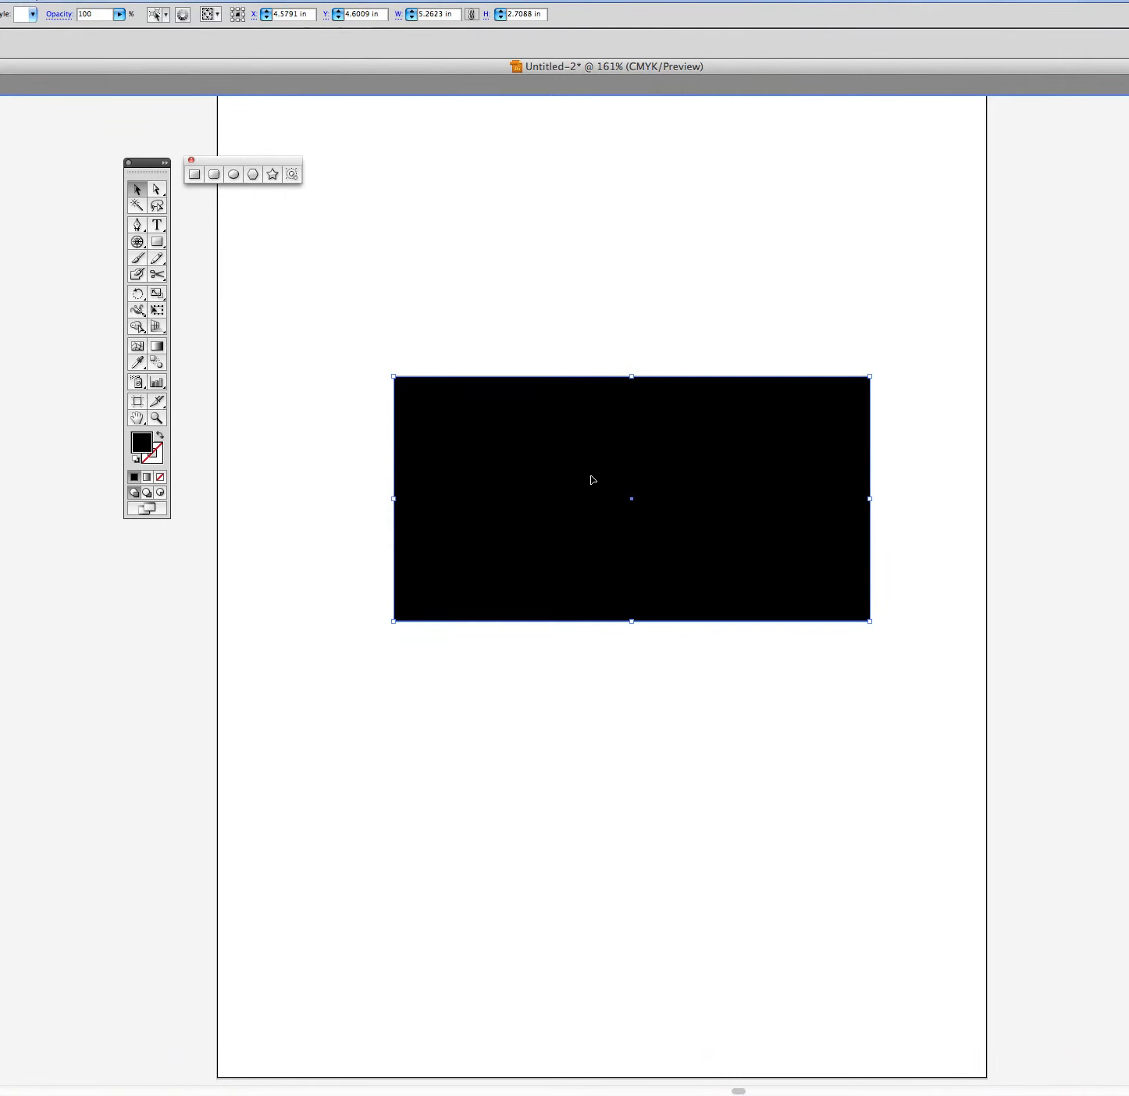
pyautogui.press('super+z')
pyautogui.press('super+z')
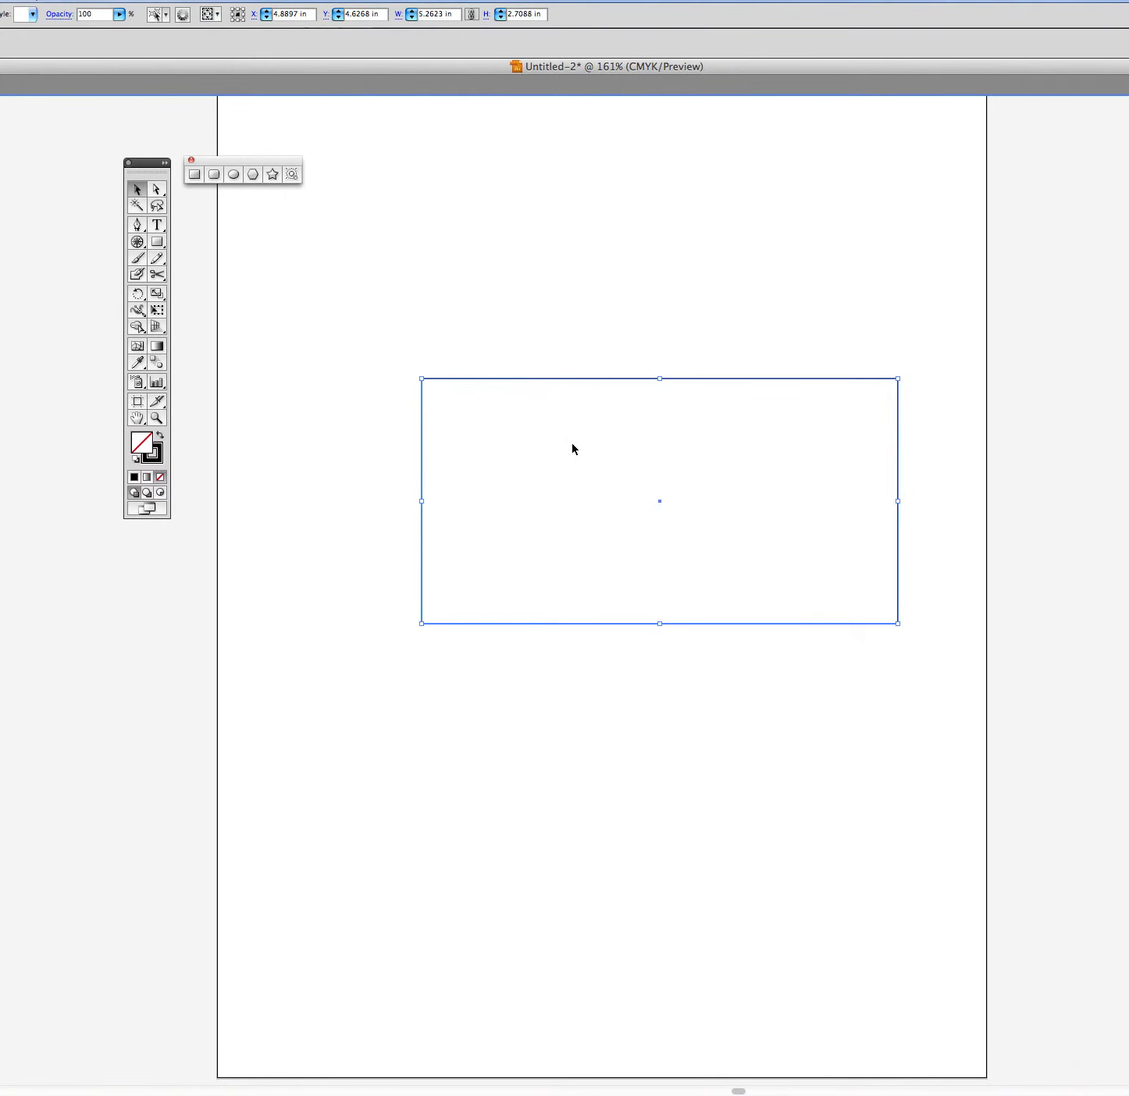
pyautogui.press('super+z')
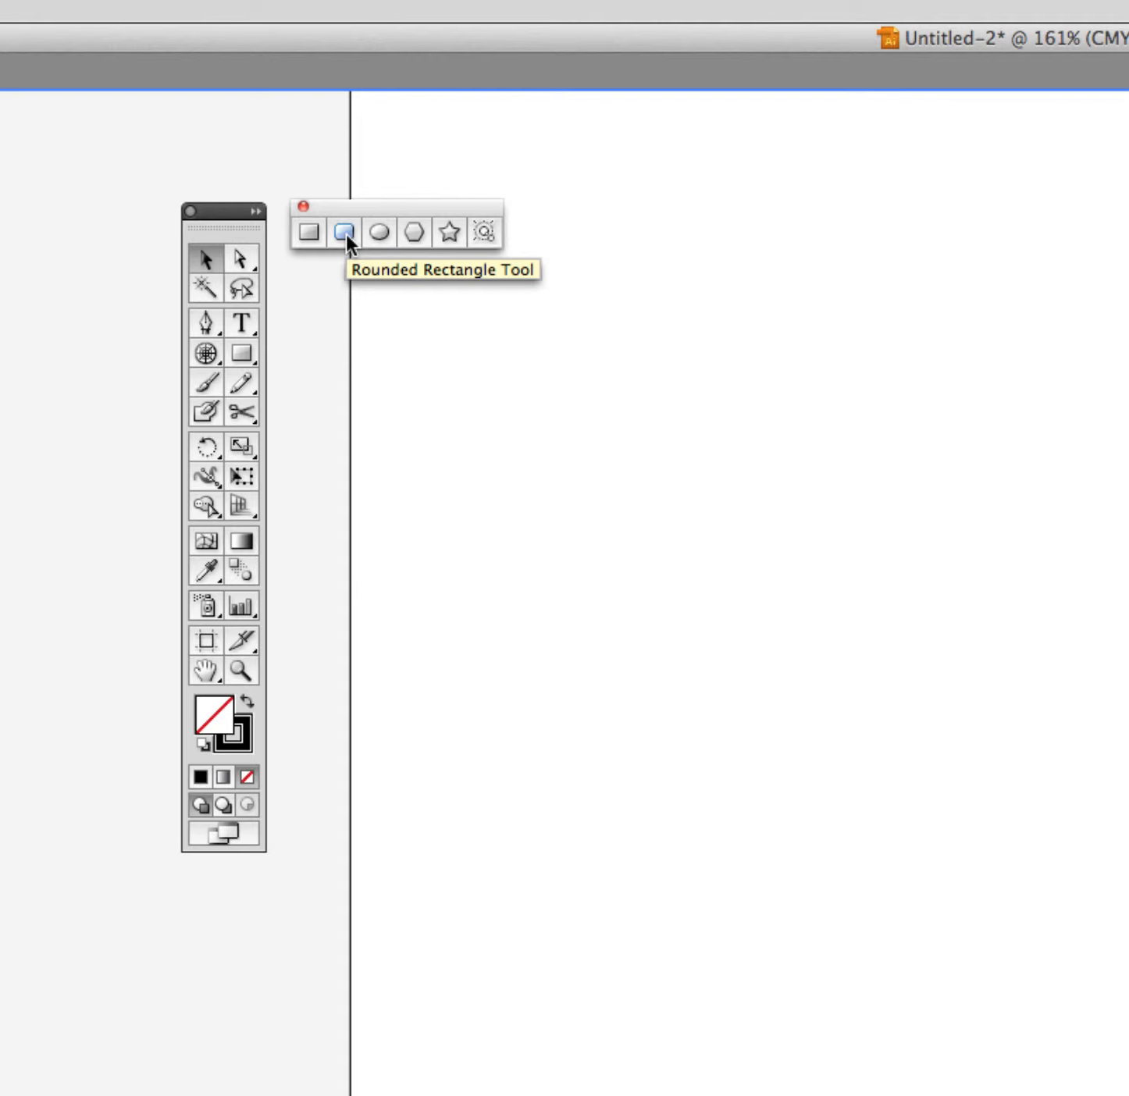
# Draw a rounded square about 4.12 in wide on the artboard with the Rounded Rectangle tool.
pyautogui.click(346, 234)
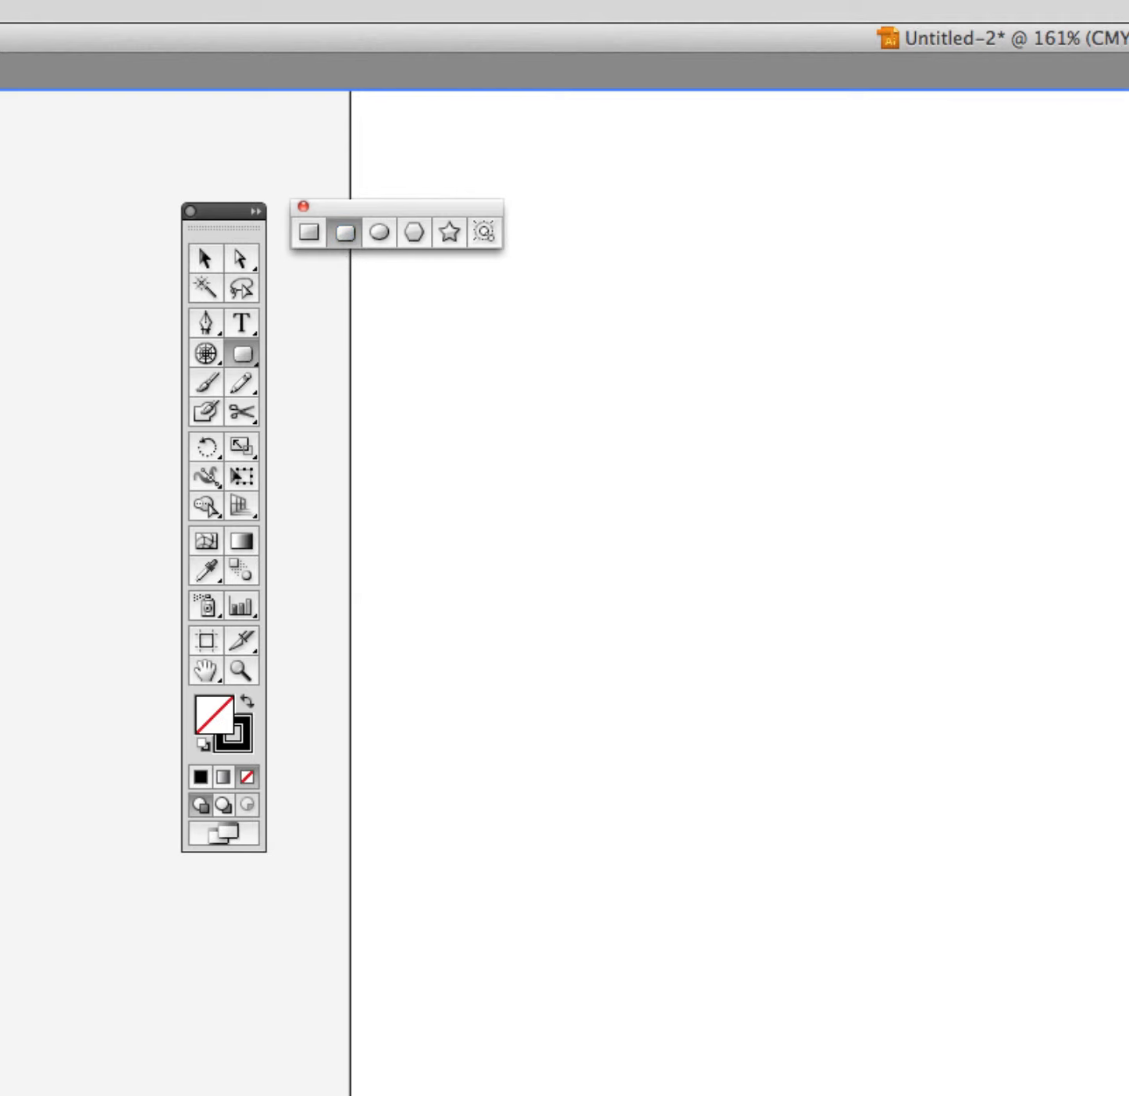
pyautogui.moveTo(646, 472); pyautogui.dragTo(1128, 1095)
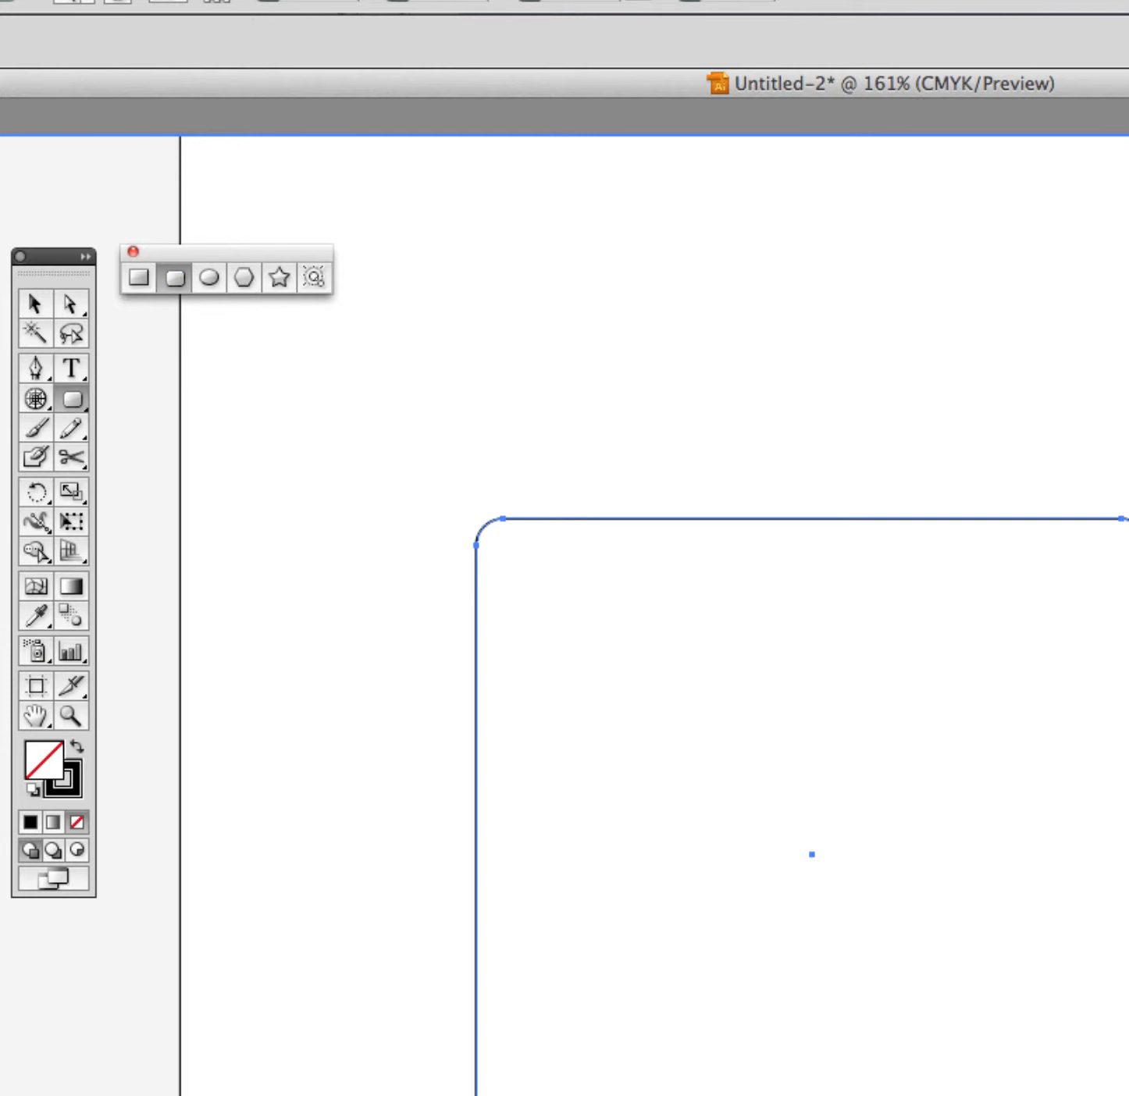
# Add a second rounded rectangle, 4.1235 by 4.1235 in with a 0.25 in corner radius, up and left of the first.
pyautogui.click(259, 436)
pyautogui.moveTo(661, 541); pyautogui.dragTo(668, 719)
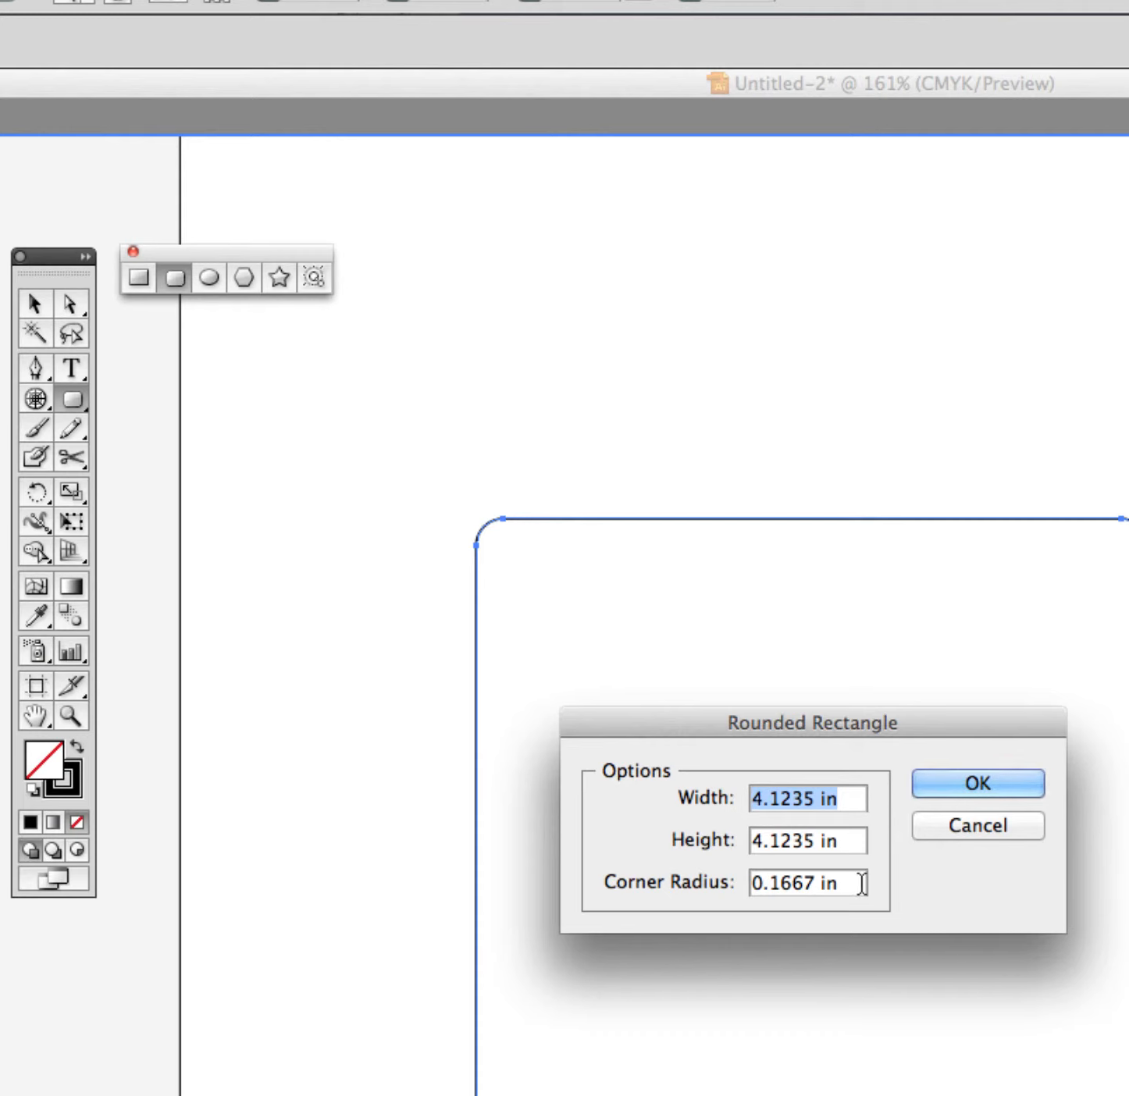
pyautogui.moveTo(862, 882); pyautogui.dragTo(704, 866)
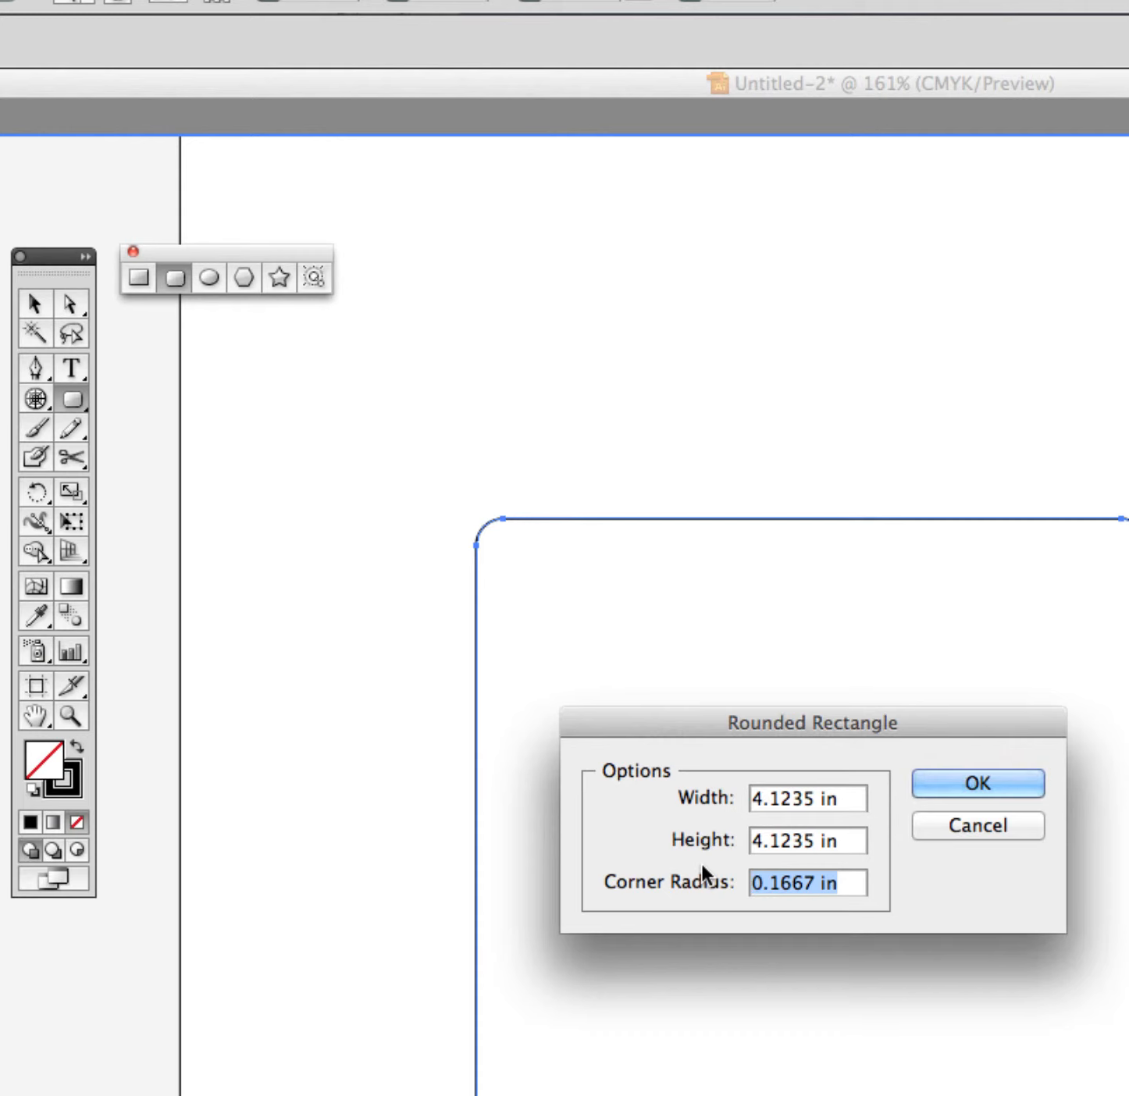
pyautogui.write('.2')
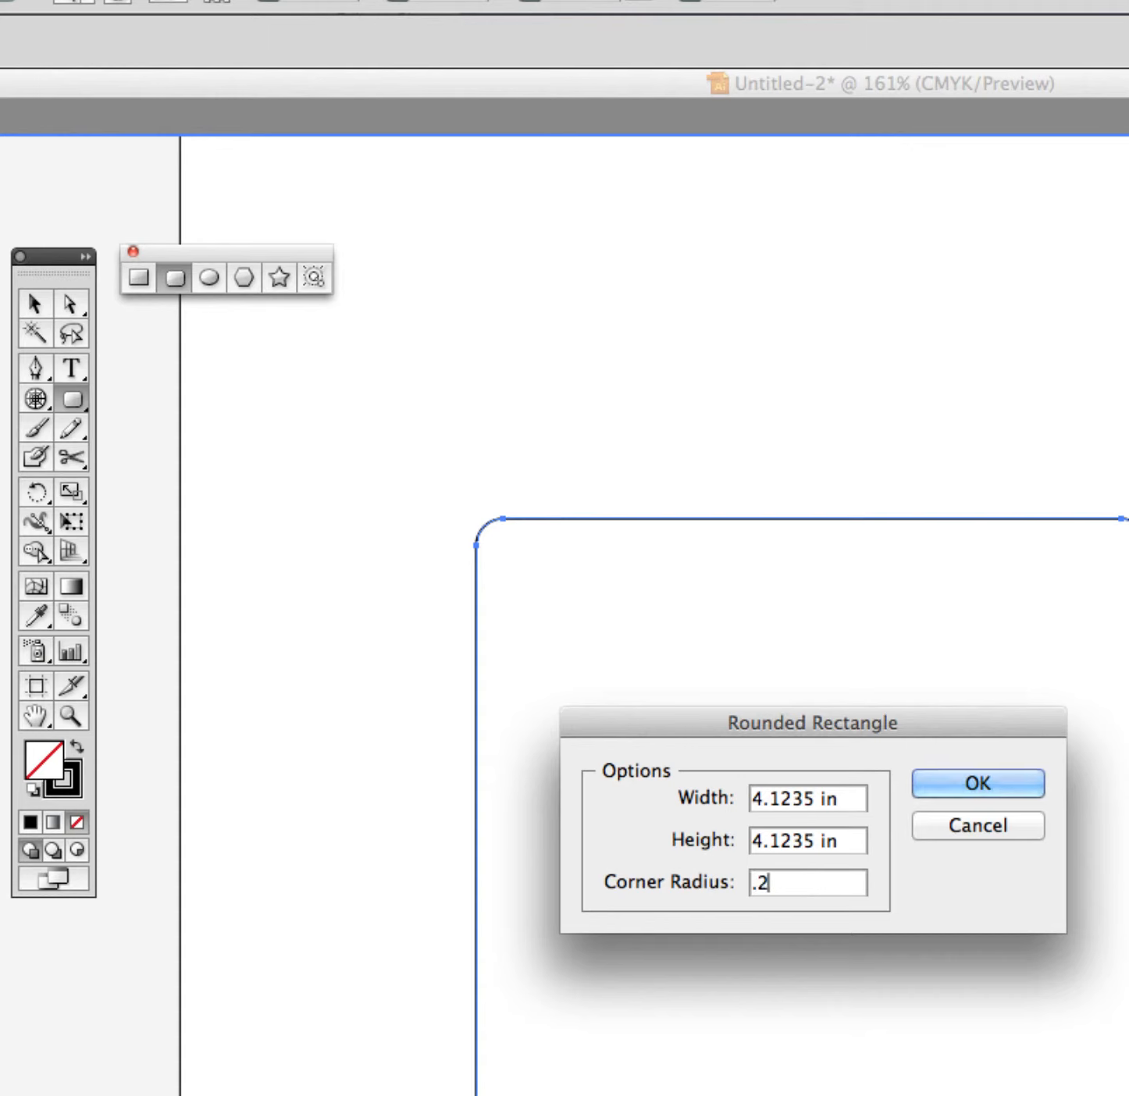
pyautogui.write('5')
pyautogui.press('Return')
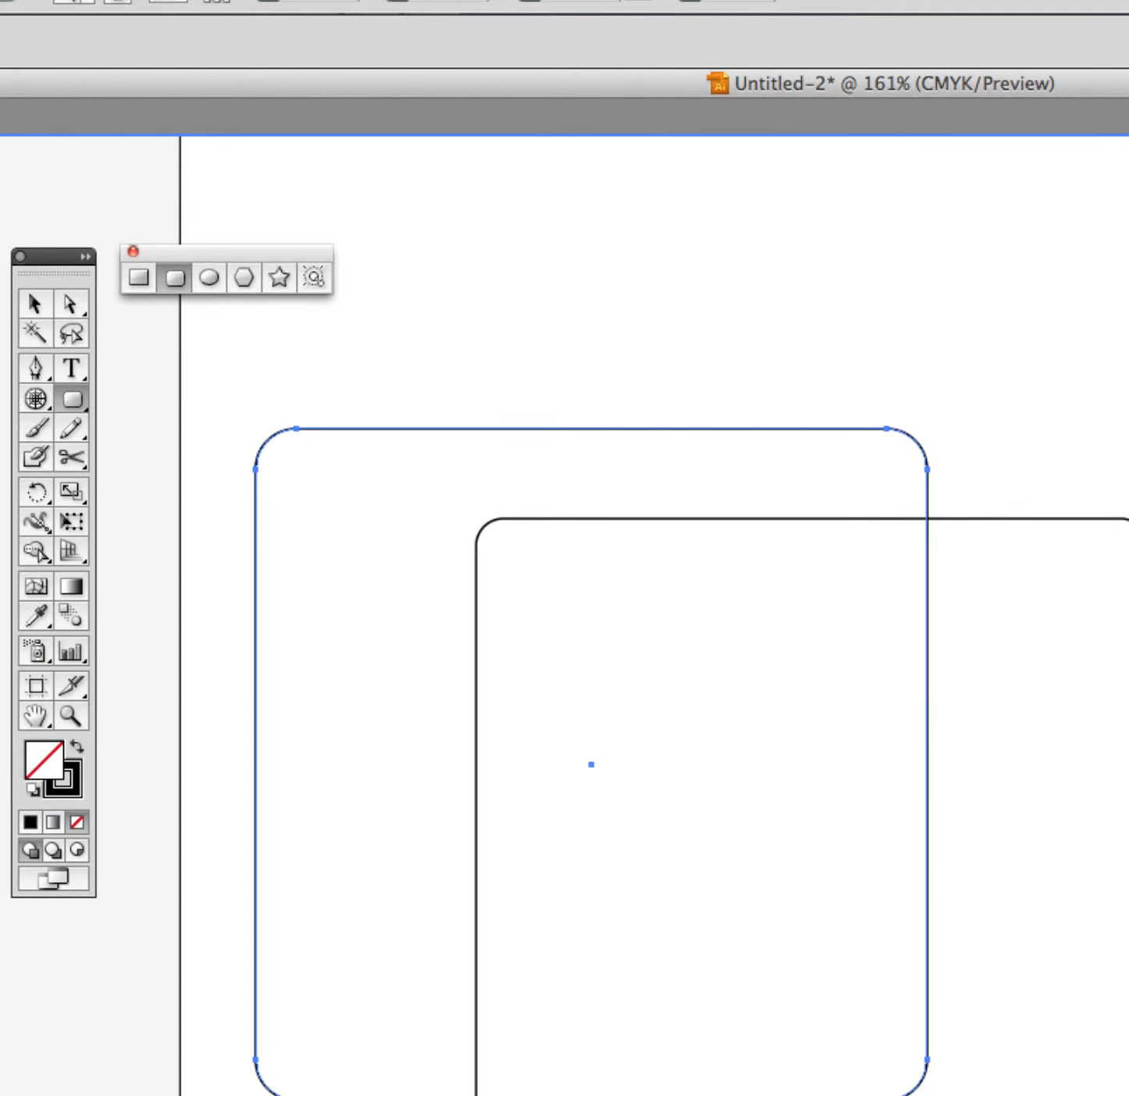
# Move the first rounded square clear of the 0.25 in radius one and delete it.
pyautogui.click(46, 308)
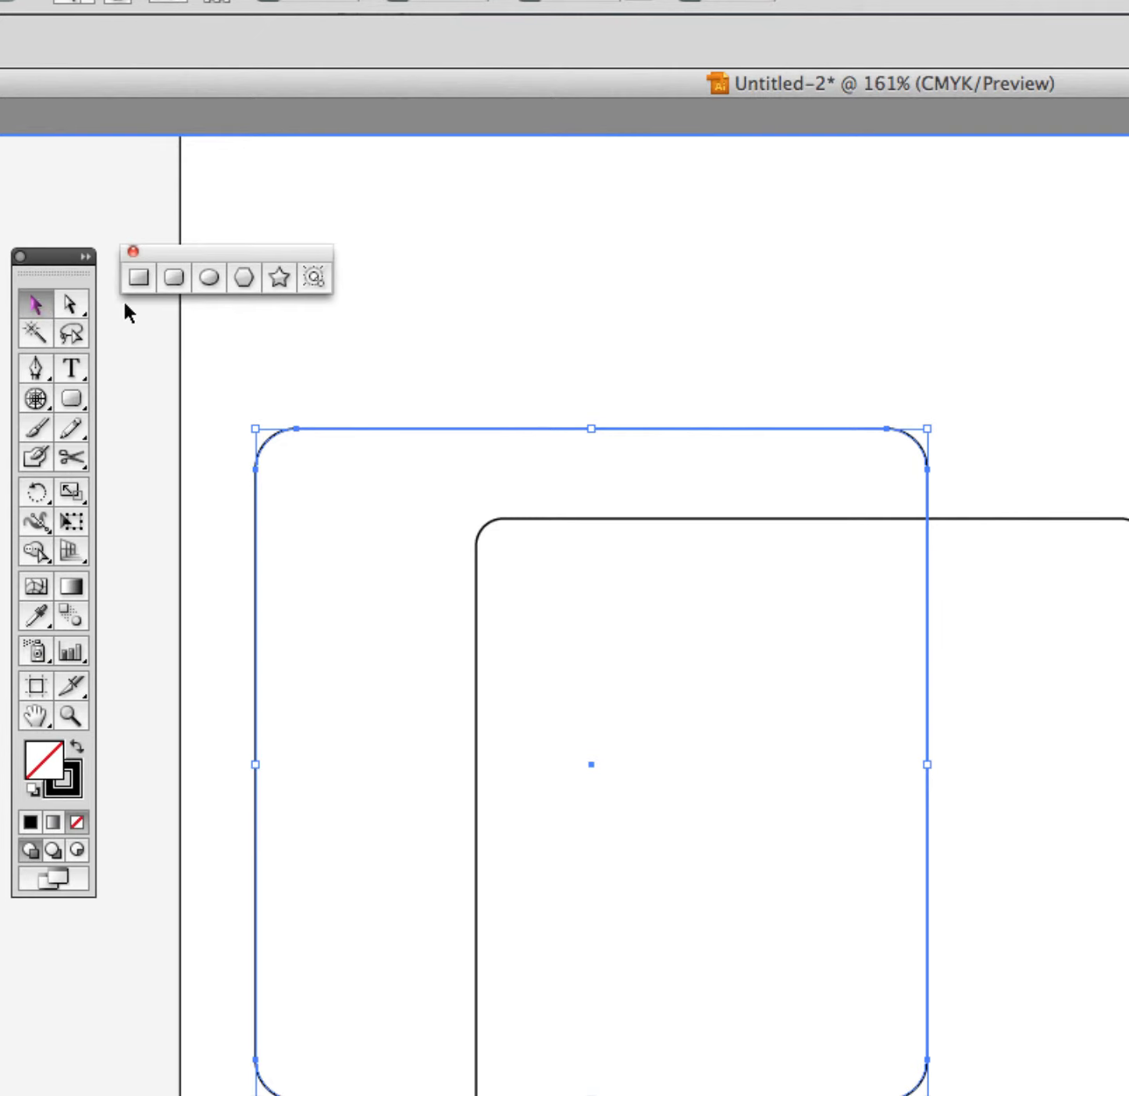
pyautogui.click(1096, 519)
pyautogui.moveTo(1096, 529); pyautogui.dragTo(1128, 451)
pyautogui.click(993, 513)
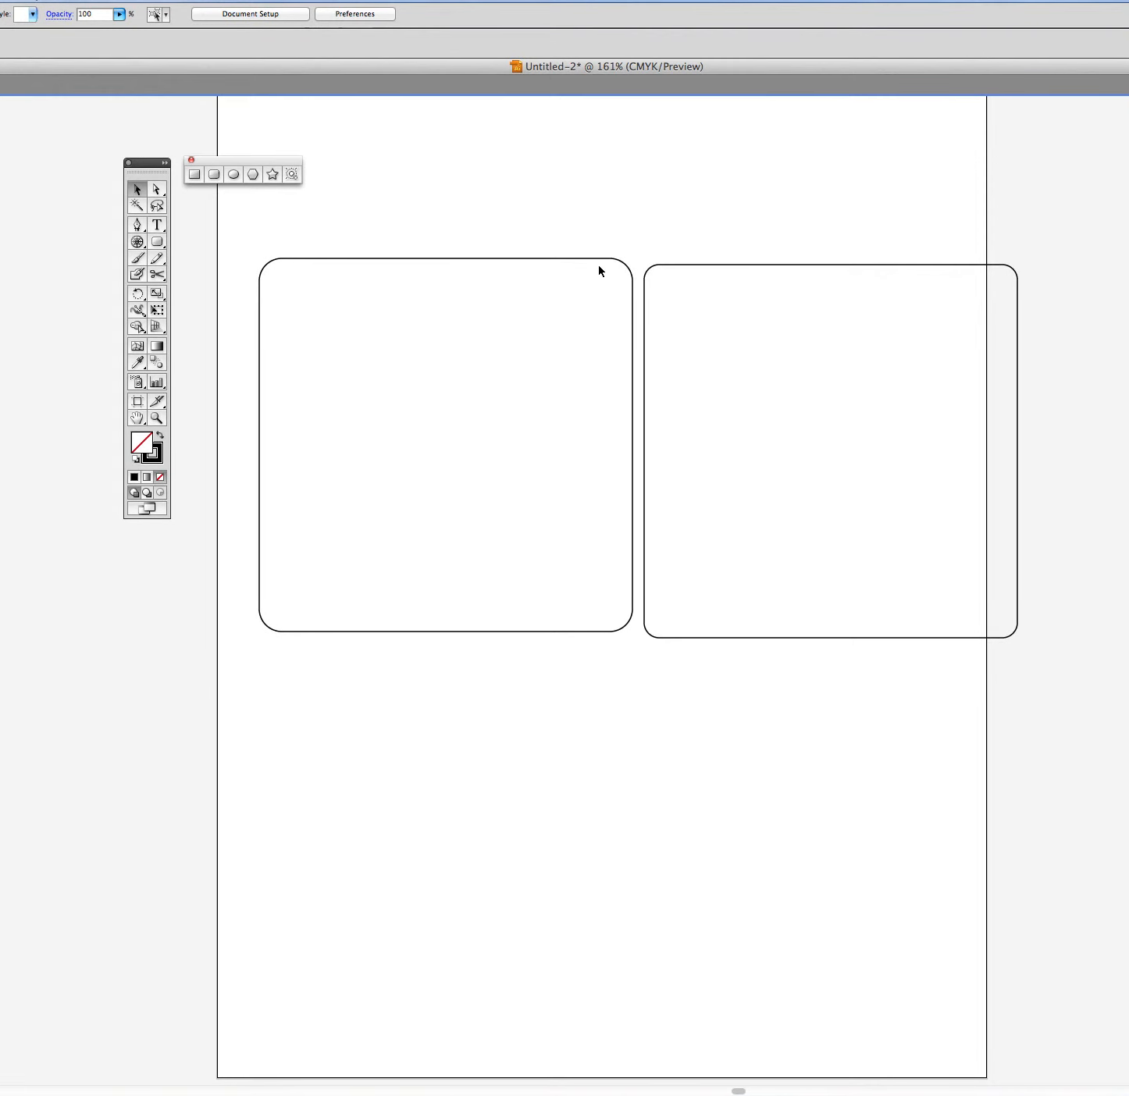
pyautogui.click(667, 262)
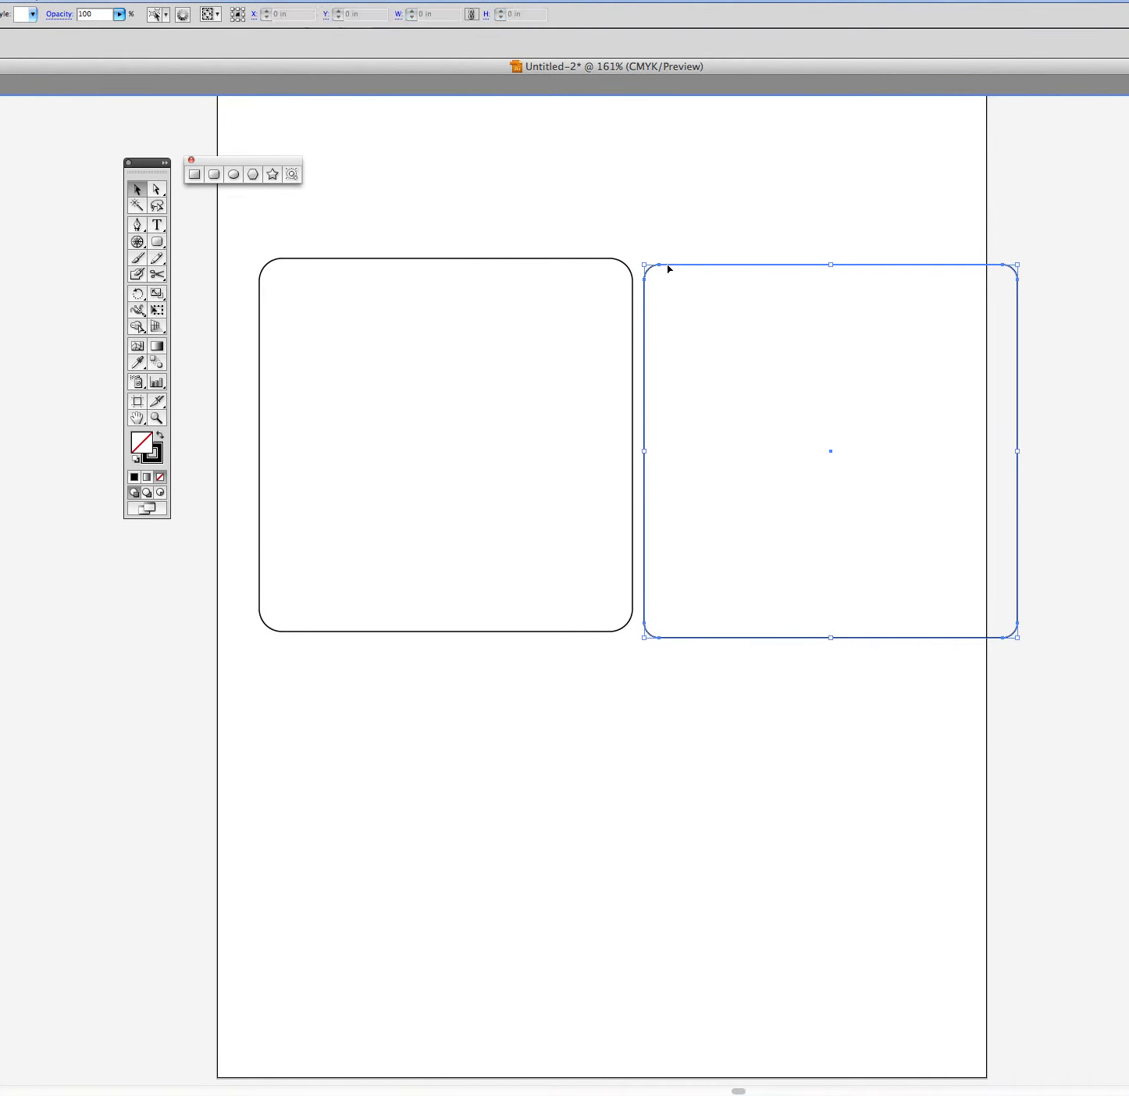
pyautogui.press('Delete')
# Add another rounded rectangle, 4.1235 by 4.1235 in with a 0.5 in corner radius, over the remaining one.
pyautogui.click(538, 258)
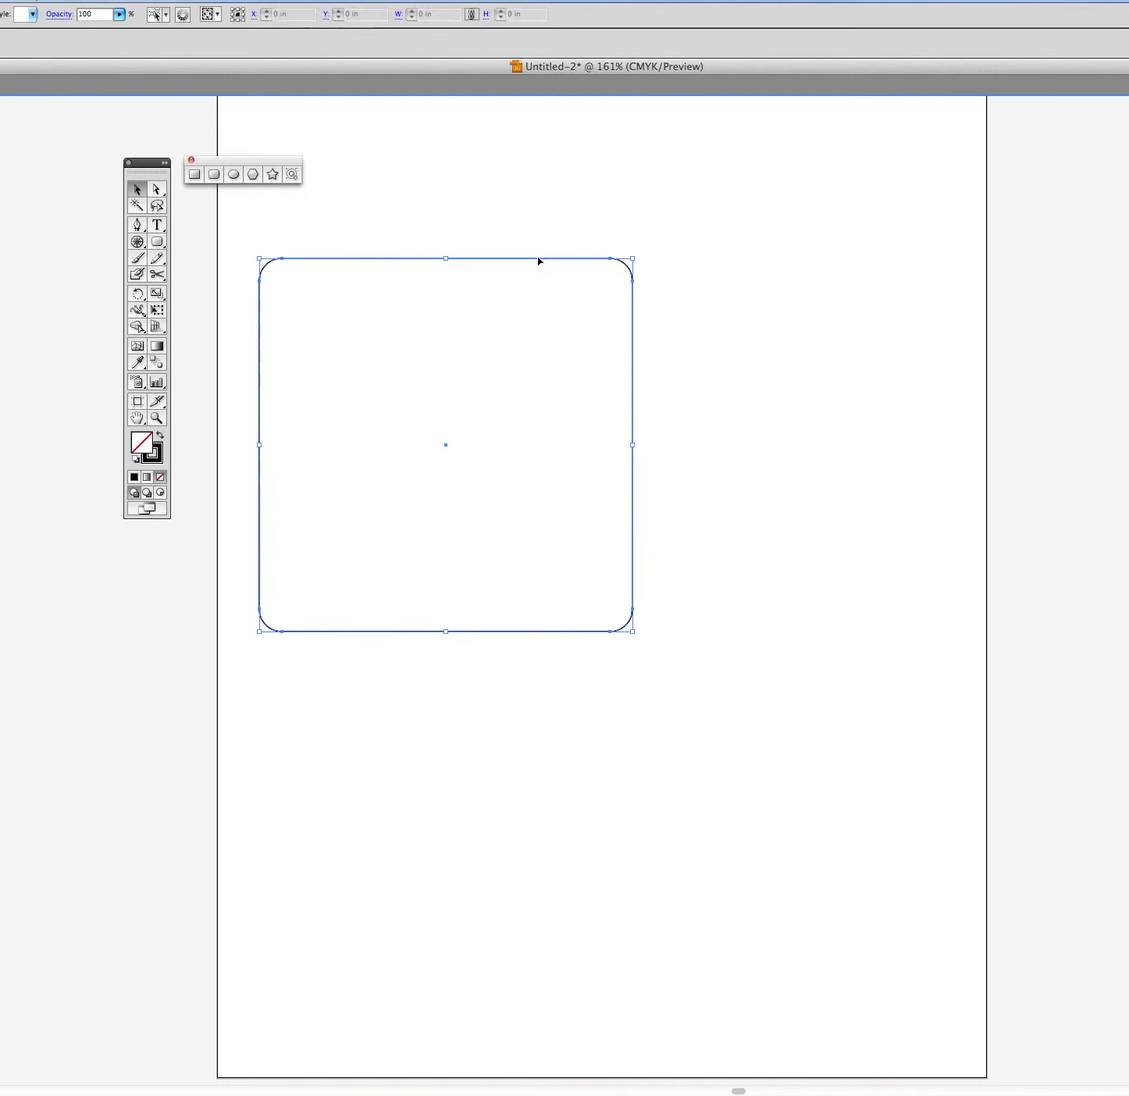
pyautogui.click(214, 175)
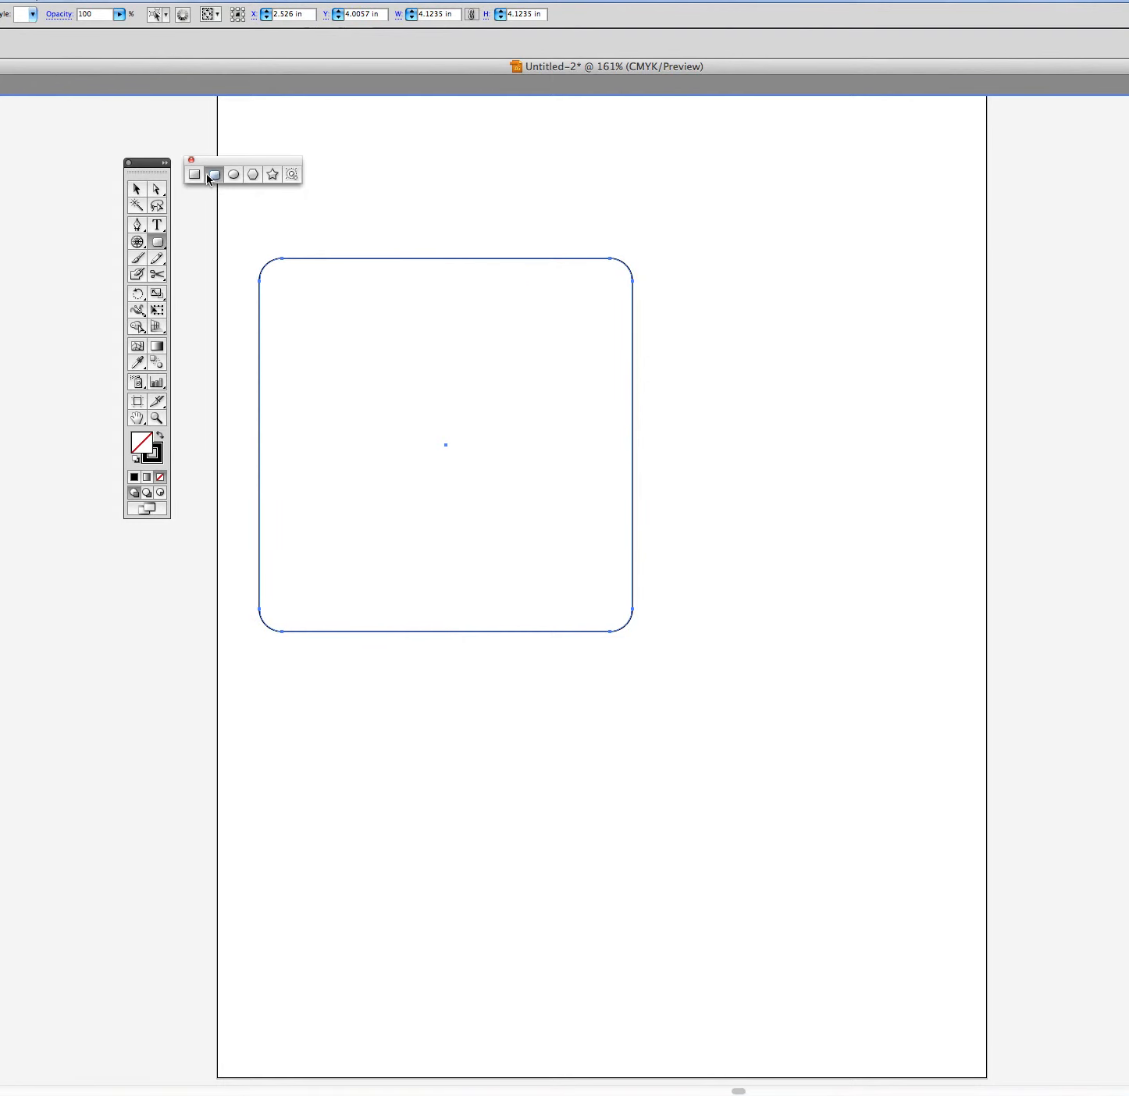
pyautogui.click(434, 320)
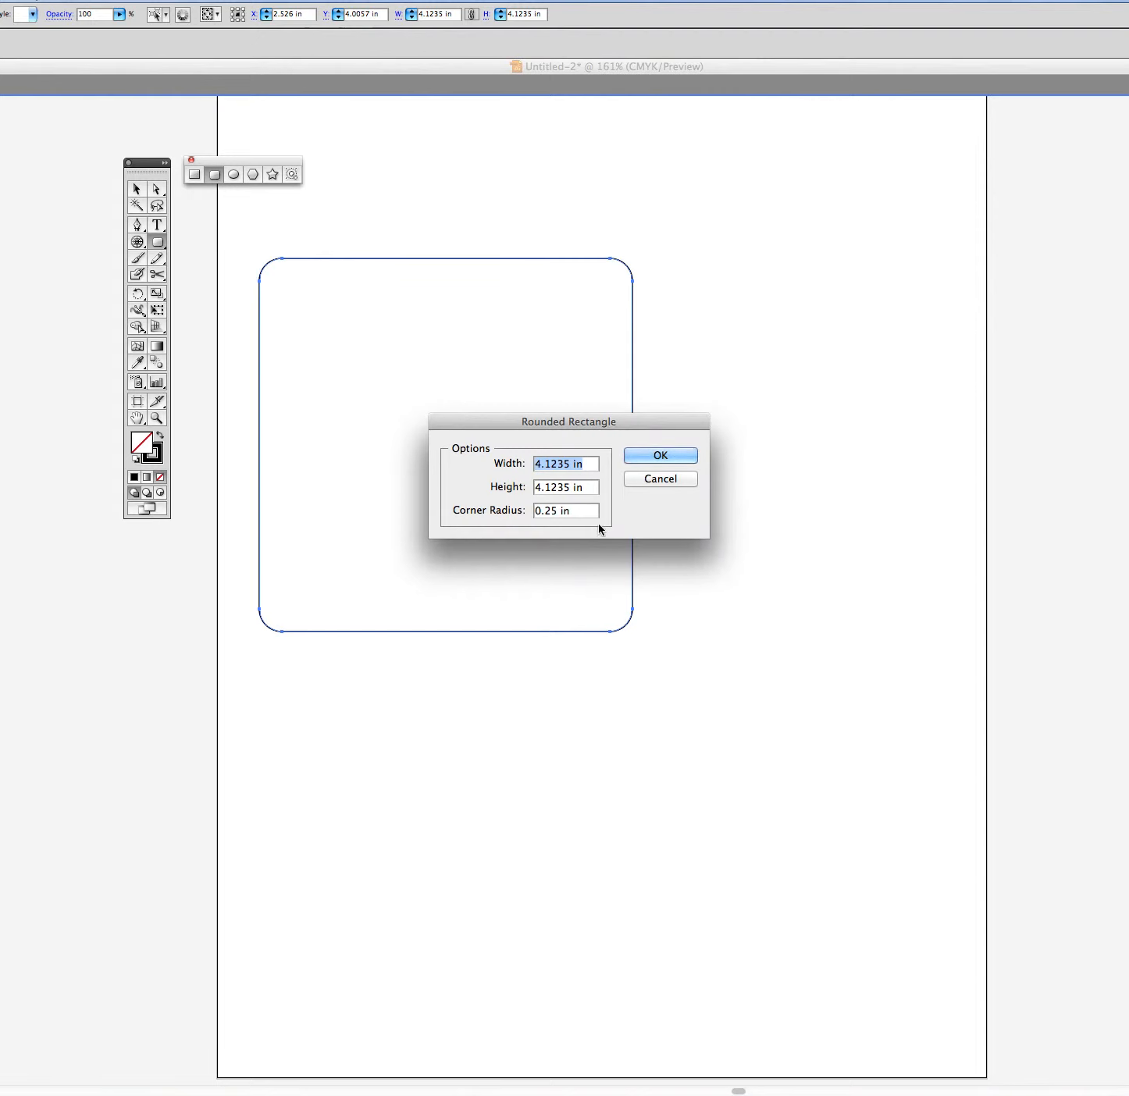
pyautogui.press('Tab')
pyautogui.press('Tab')
pyautogui.press('BackSpace')
pyautogui.write('.5')
pyautogui.press('Return')
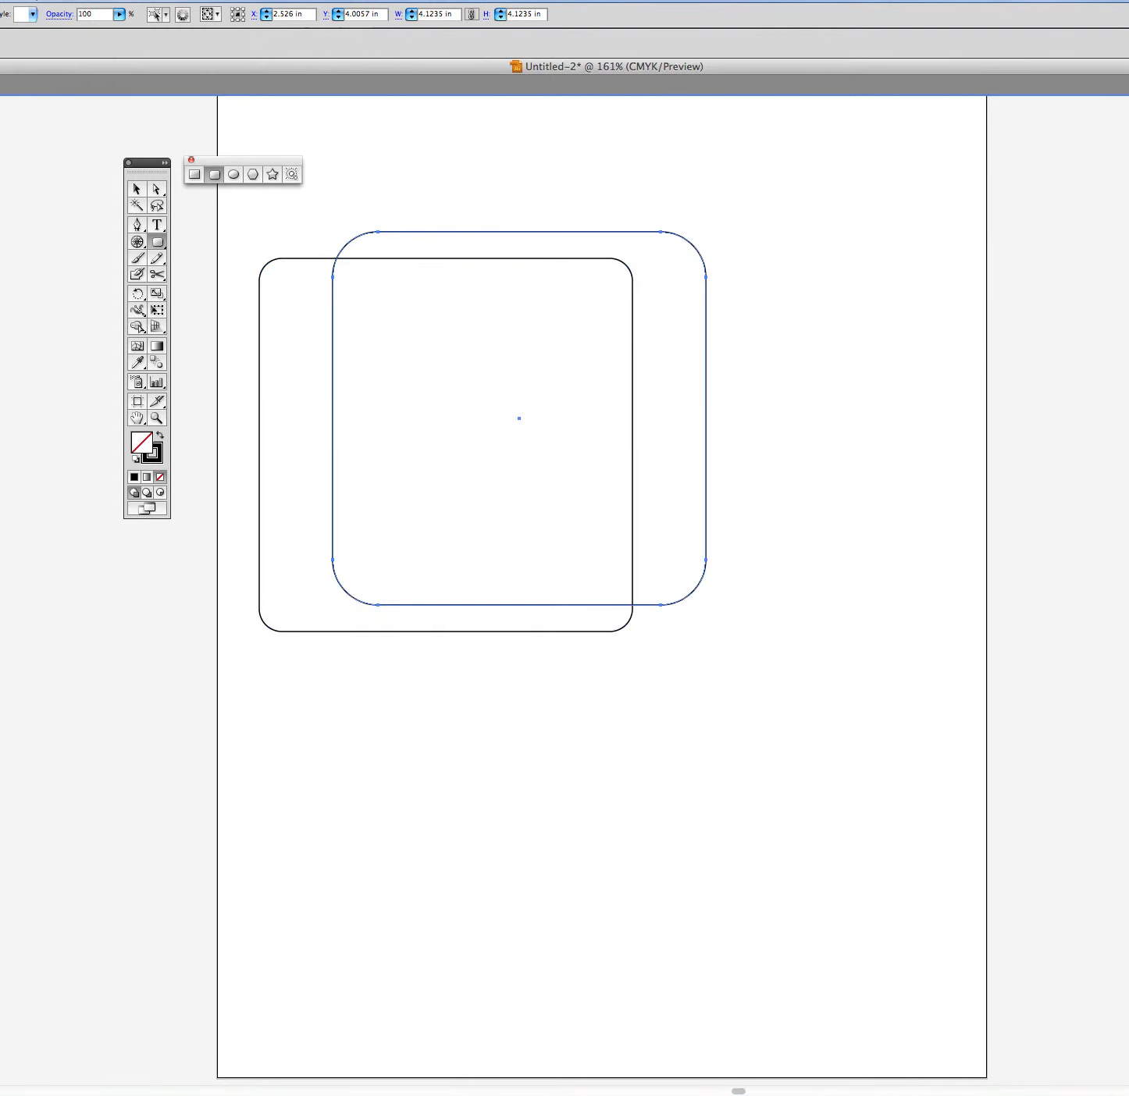
# Move the 0.5 in radius square down and right to about X 4.17 in, Y 5.24 in, and deselect it.
pyautogui.click(137, 189)
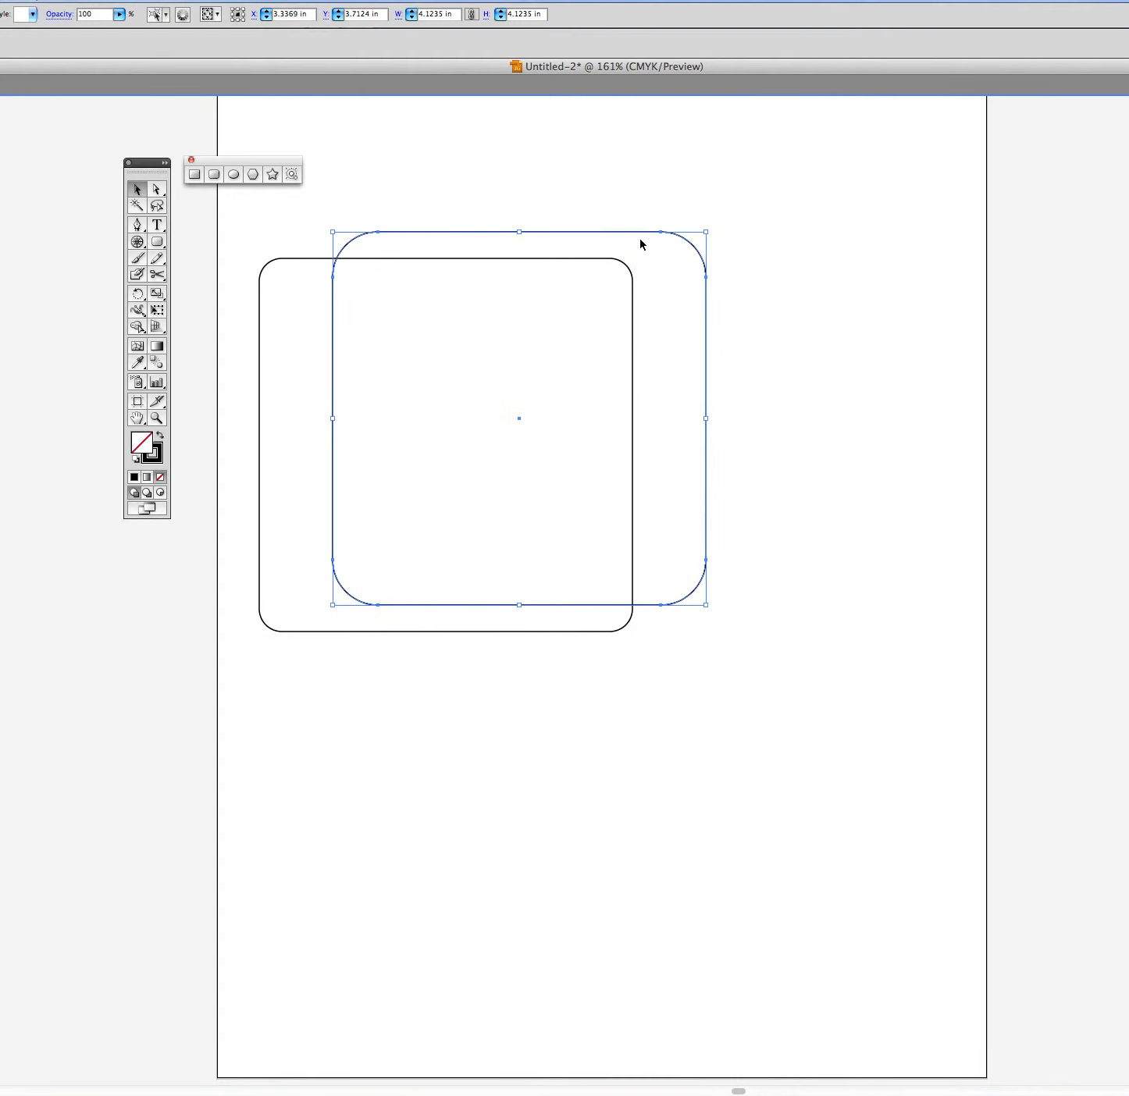
pyautogui.moveTo(640, 231)
pyautogui.mouseDown()
pyautogui.moveTo(691, 417)
pyautogui.moveTo(699, 336)
pyautogui.moveTo(779, 452)
pyautogui.mouseUp()
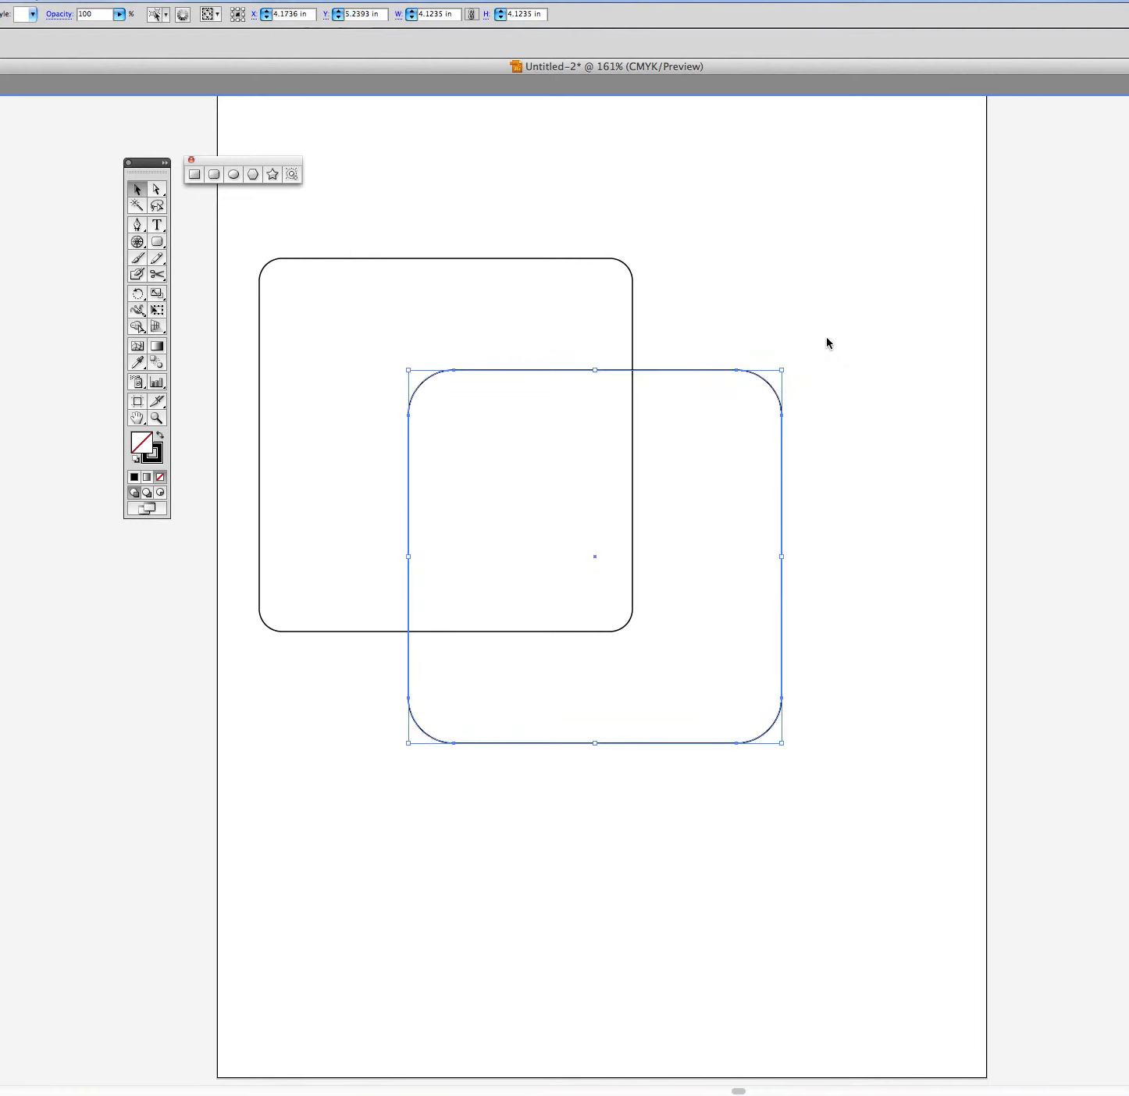
pyautogui.click(829, 343)
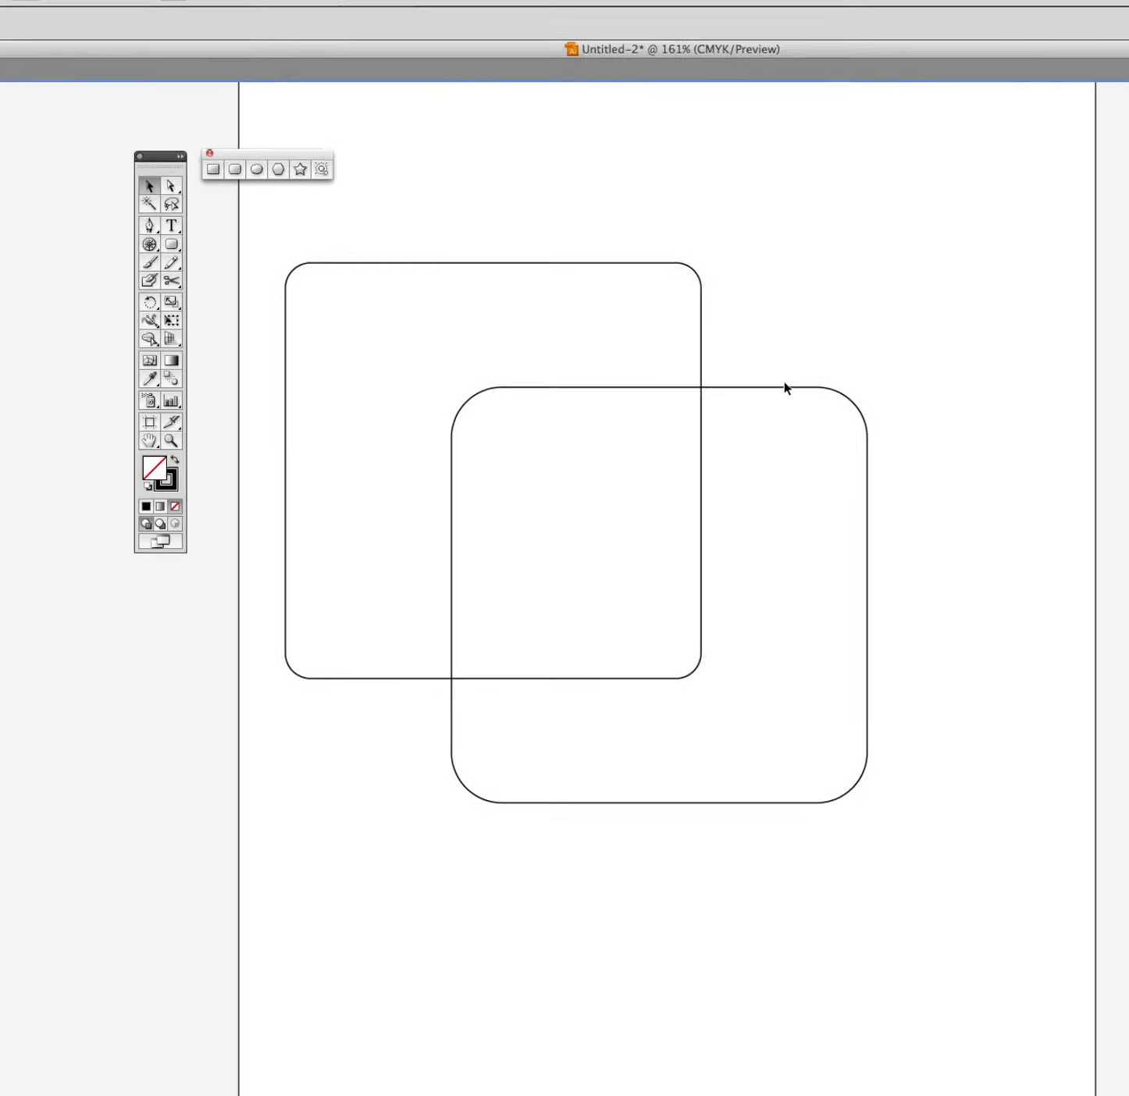
# Delete both overlapping rounded squares from the artboard.
pyautogui.moveTo(864, 227); pyautogui.dragTo(1087, 514)
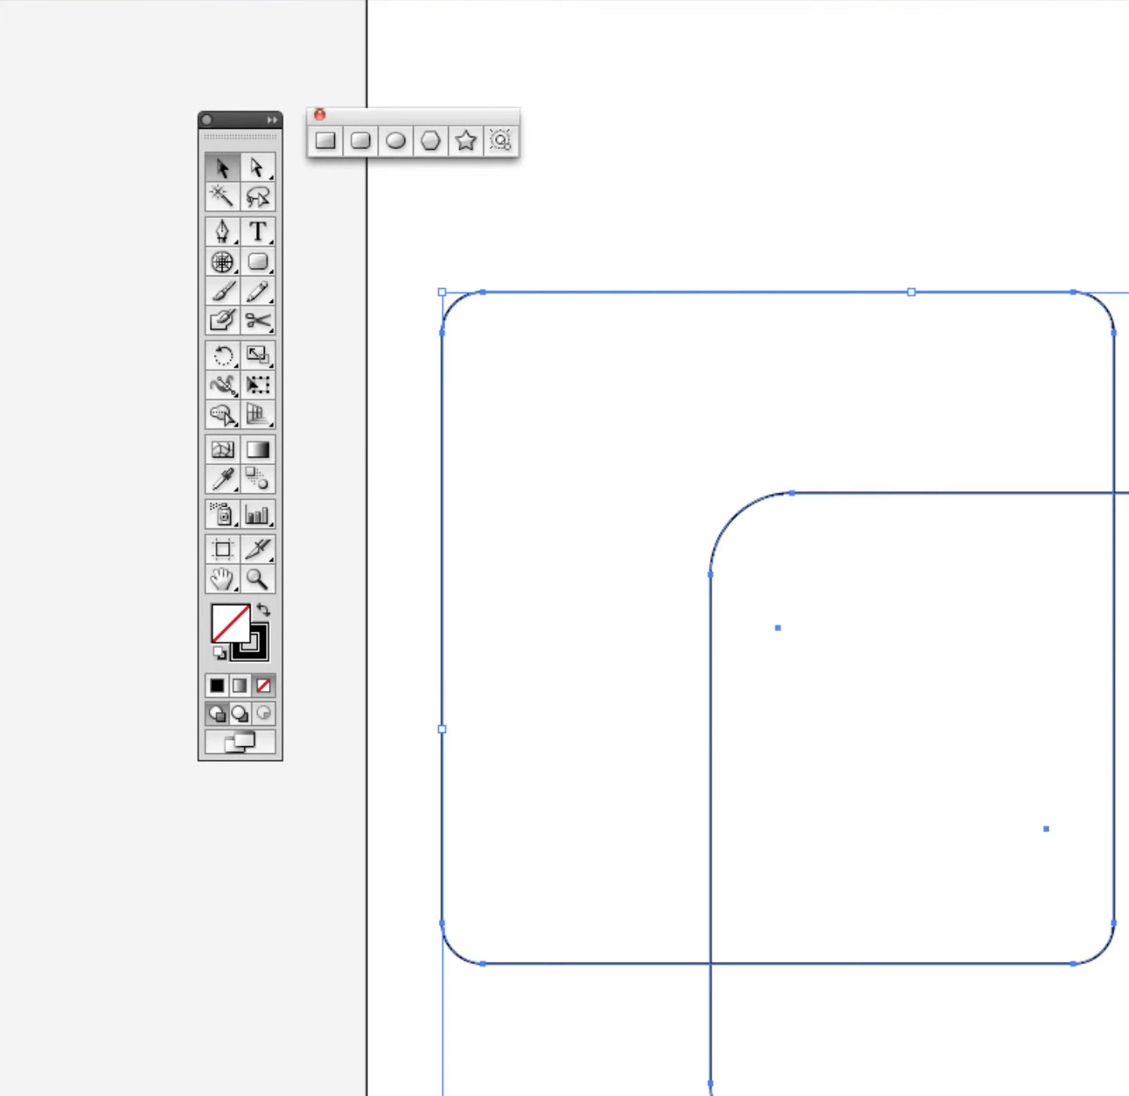
pyautogui.press('Delete')
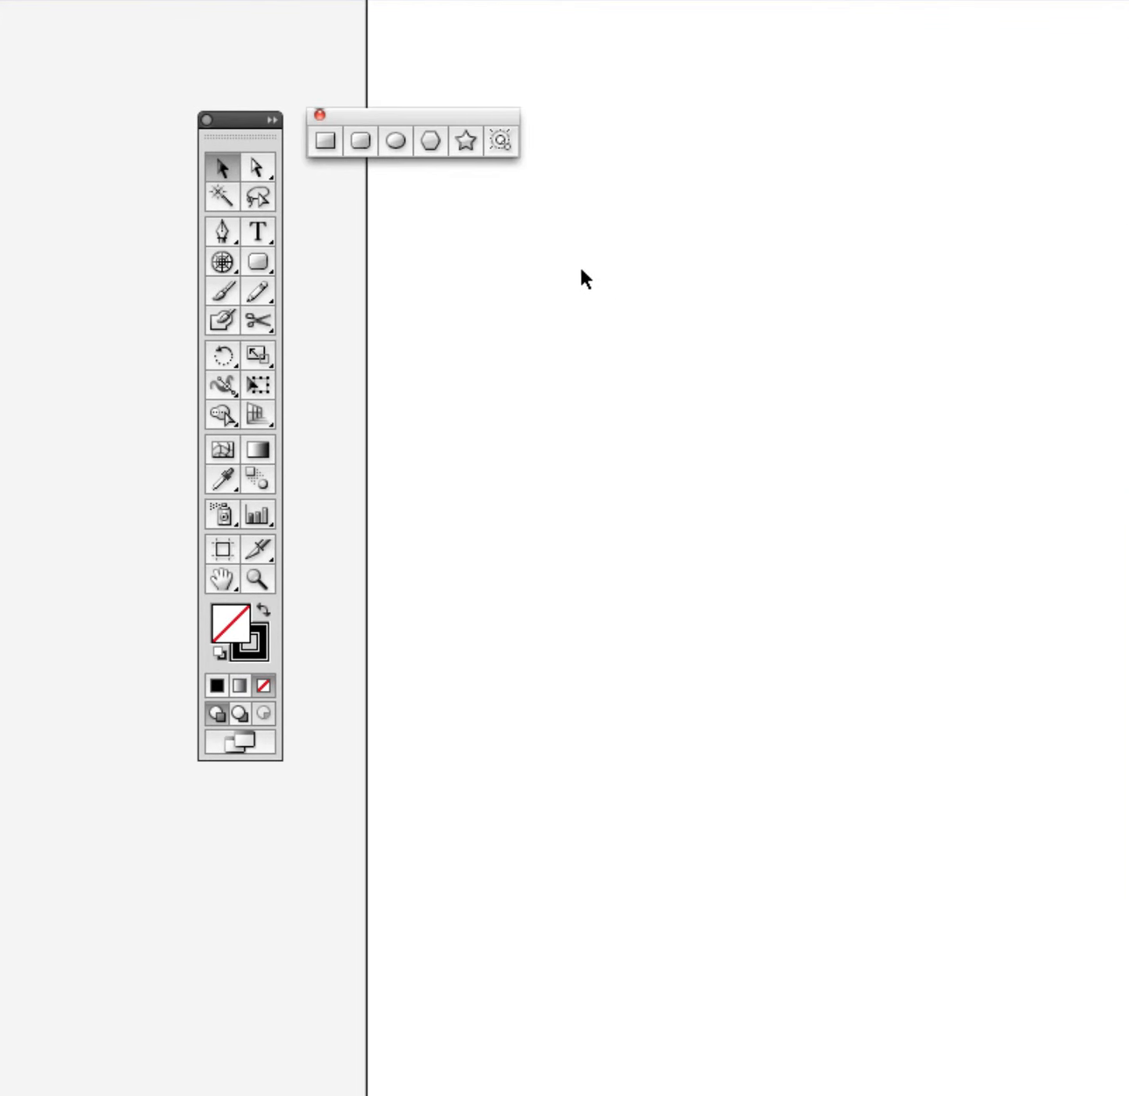
# Draw a circle about 3.74 in across, overlapped by a tall ellipse about 1.12 by 3.99 in and a wide one about 5.54 by 1.10 in.
pyautogui.click(398, 141)
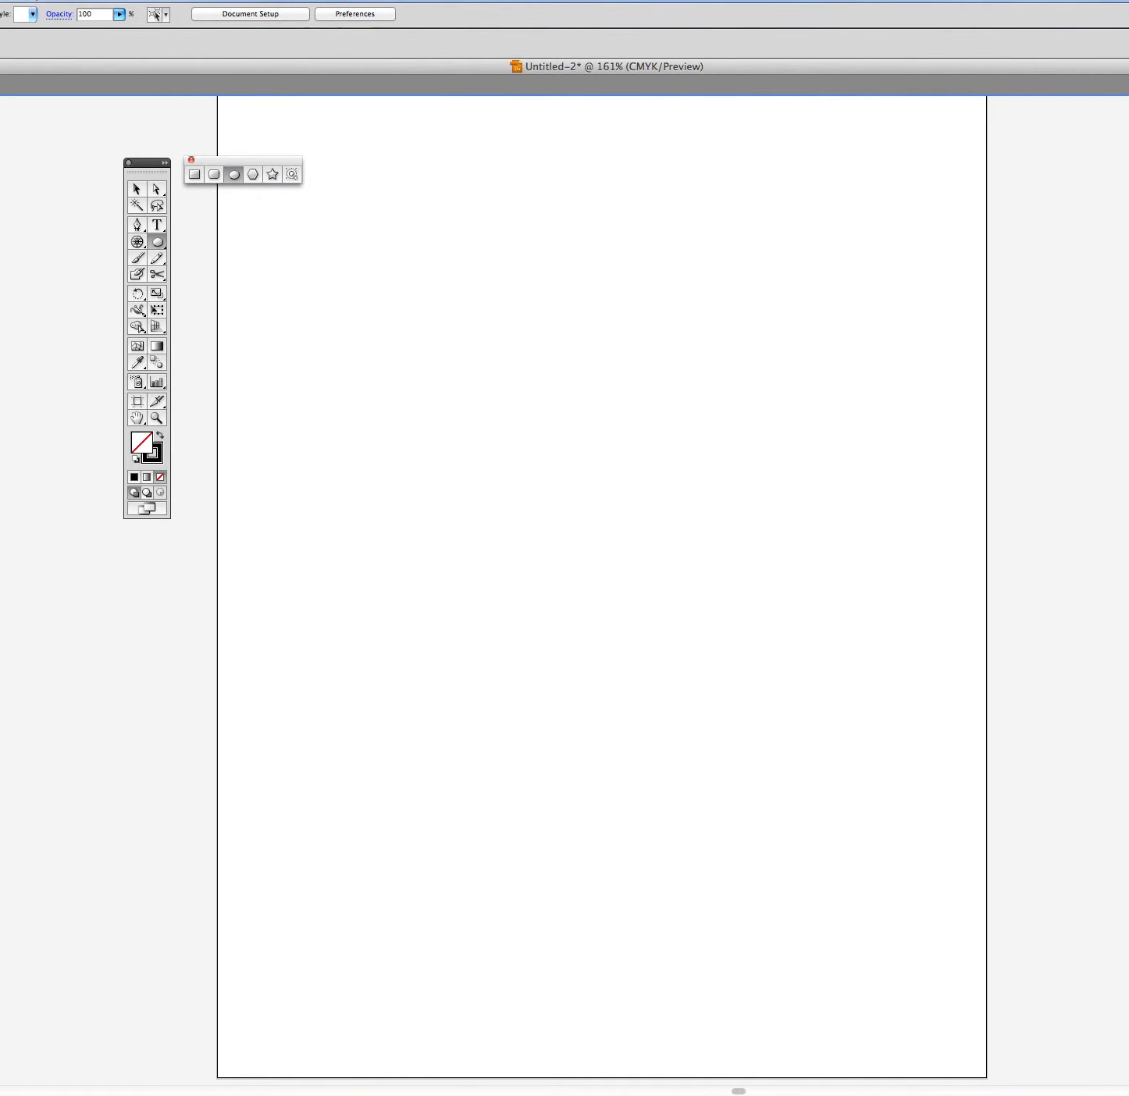
pyautogui.moveTo(439, 331); pyautogui.dragTo(780, 671)
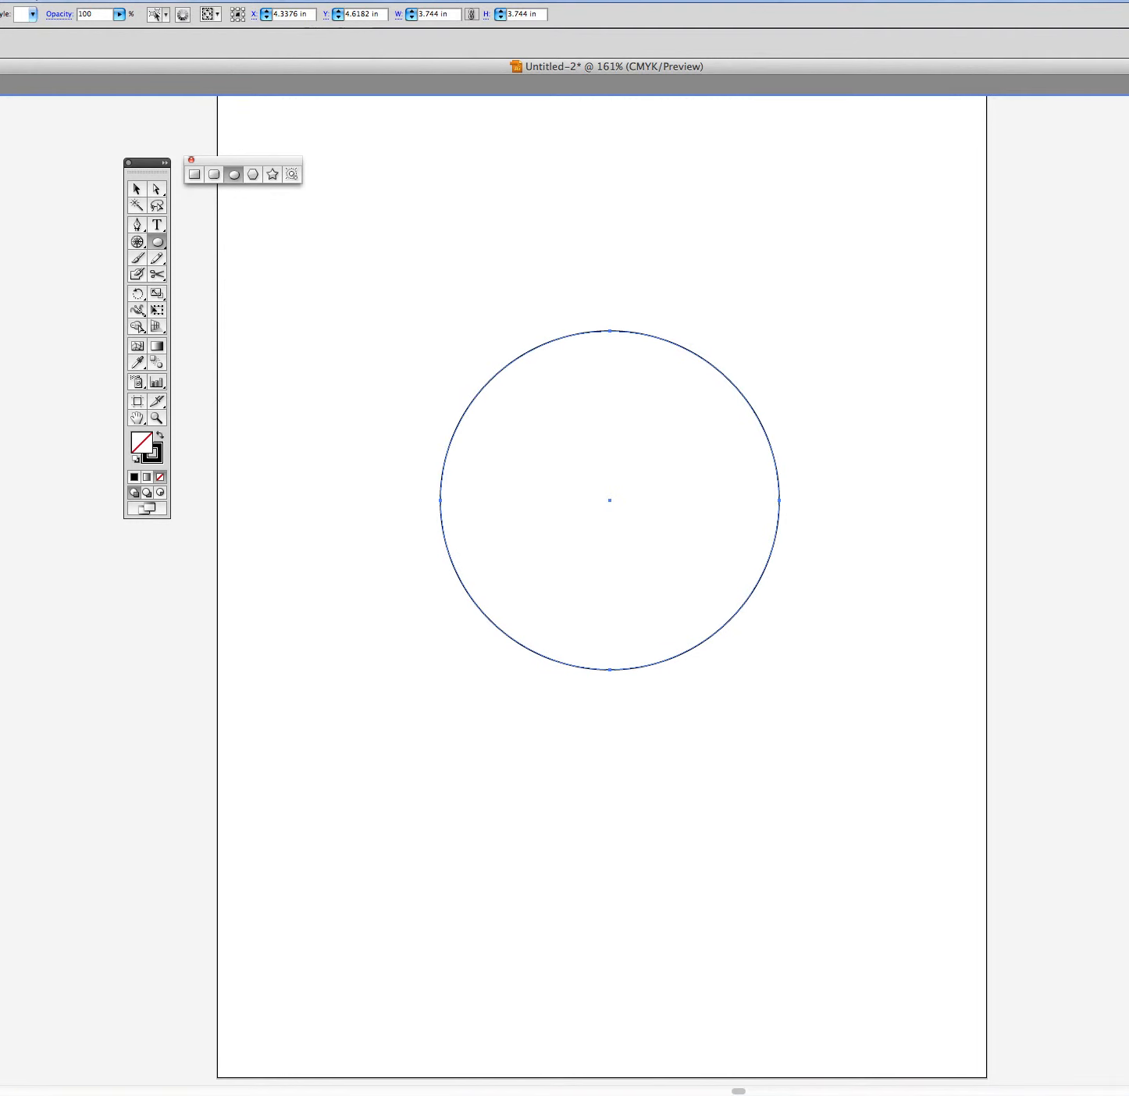
pyautogui.moveTo(497, 242); pyautogui.dragTo(598, 601)
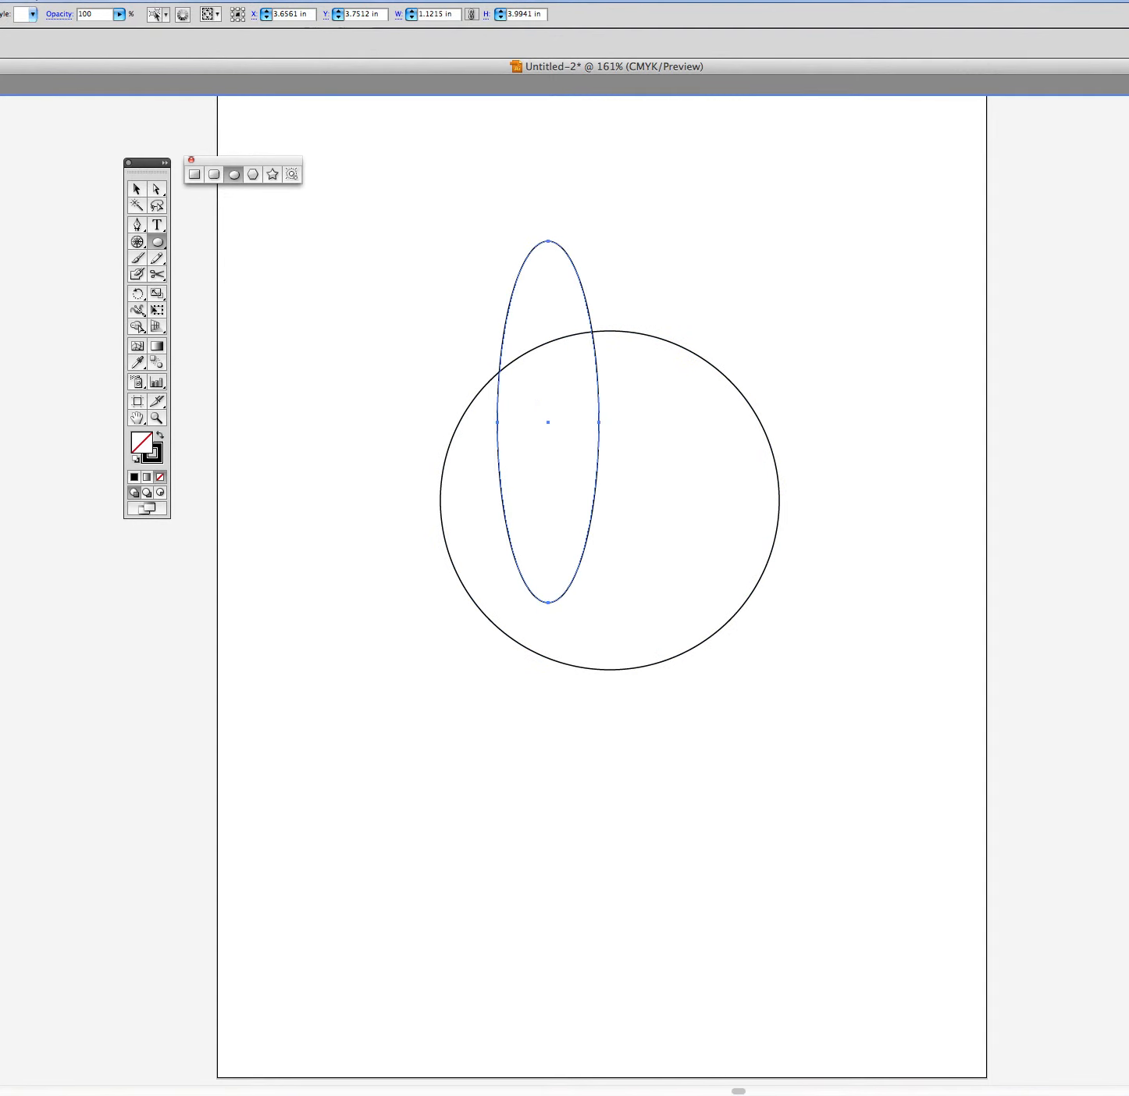
pyautogui.moveTo(846, 480); pyautogui.dragTo(342, 380)
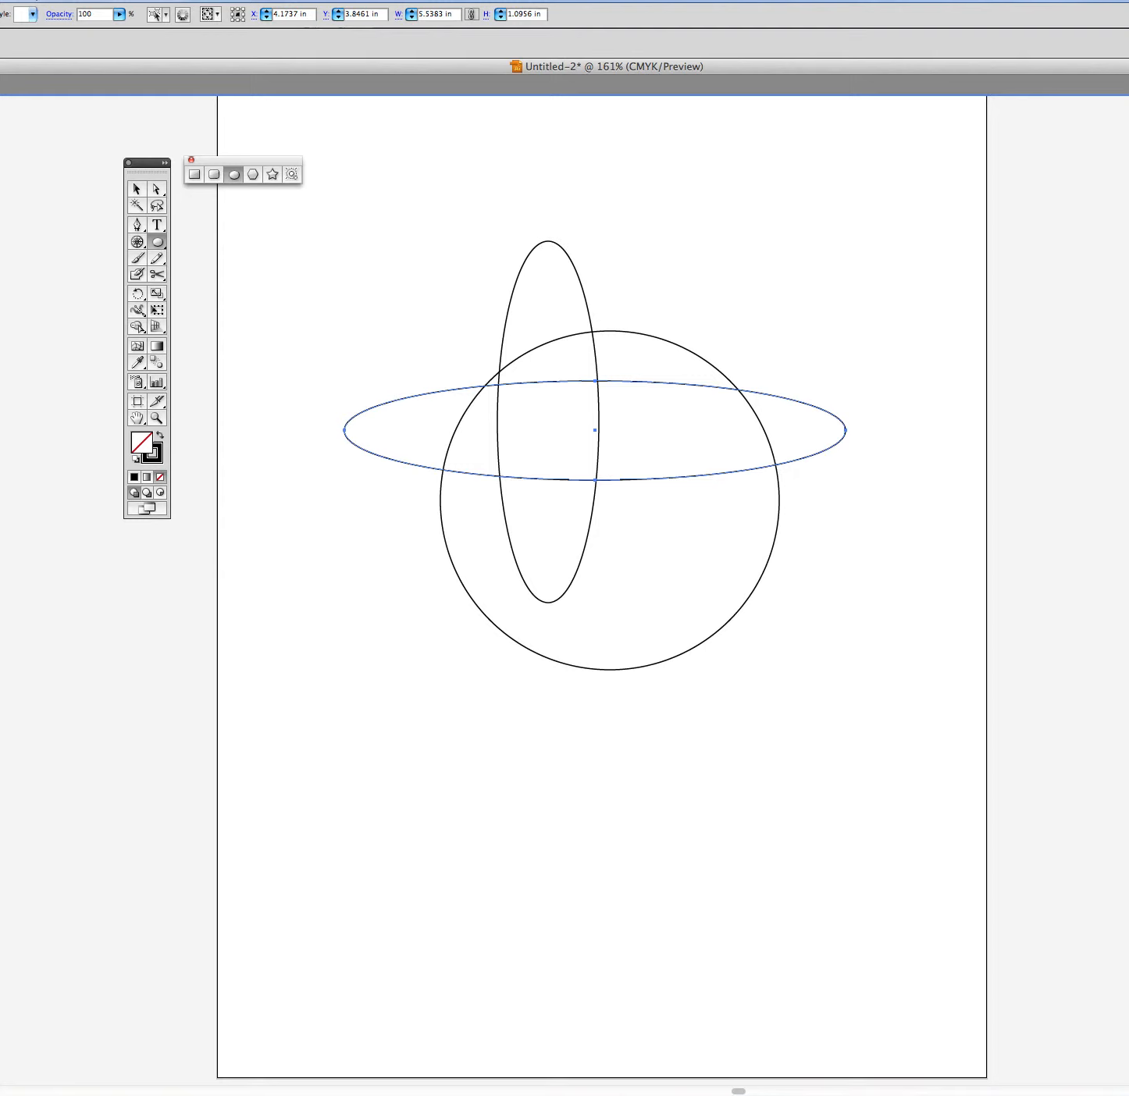
# Reshape the wide ellipse by pulling the curve handles of its right and left anchor points inward with the Direct Selection tool.
pyautogui.click(158, 188)
pyautogui.moveTo(404, 249); pyautogui.dragTo(647, 517)
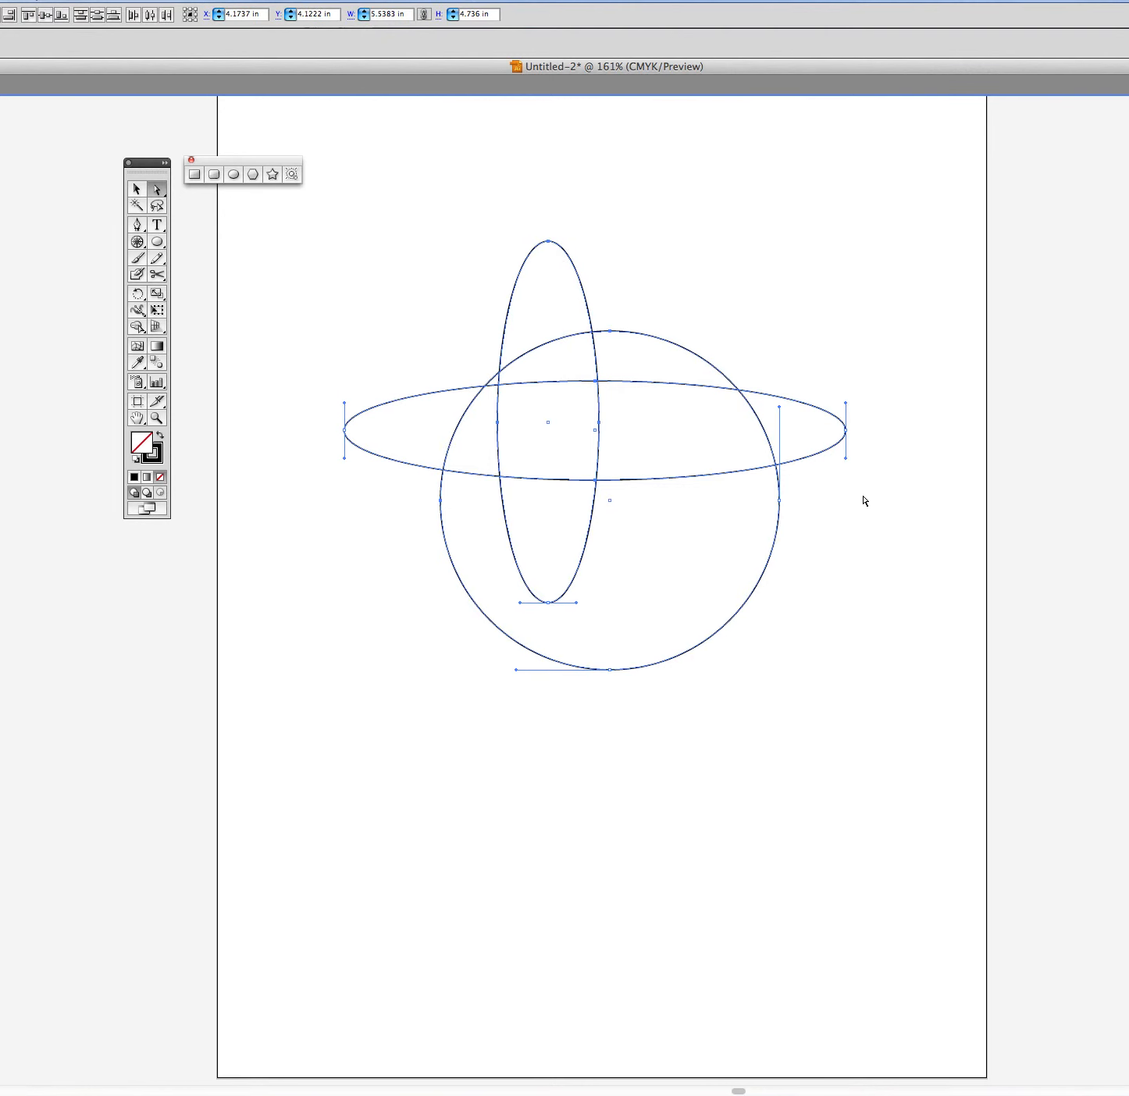
pyautogui.moveTo(847, 458); pyautogui.dragTo(615, 416)
pyautogui.click(615, 414)
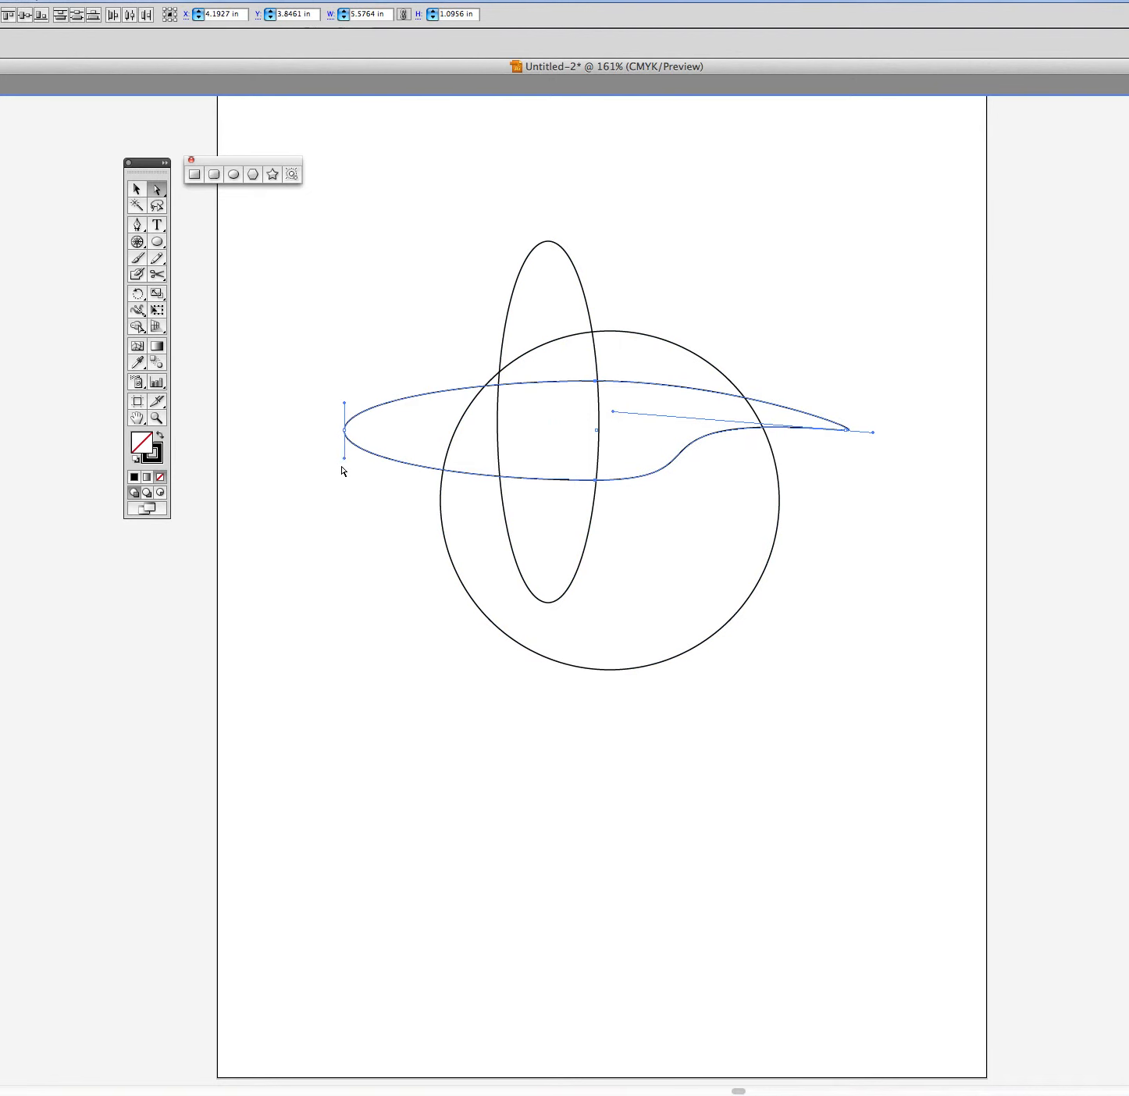
pyautogui.moveTo(345, 459); pyautogui.dragTo(398, 421)
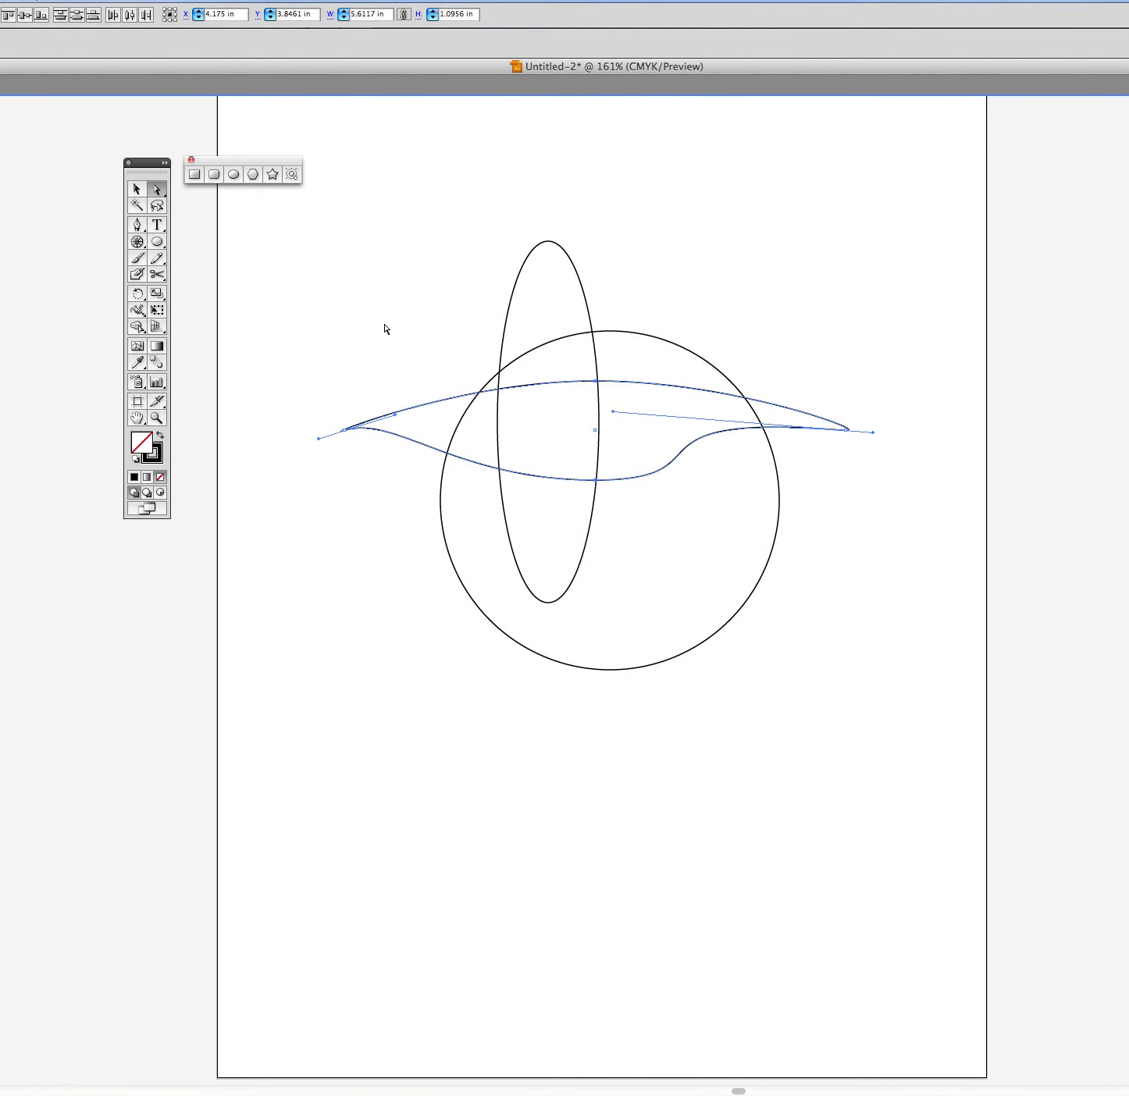
# Move the reshaped wide ellipse down to about X 4.68 in, Y 7.56 in, and move the circle down to overlap it.
pyautogui.click(385, 330)
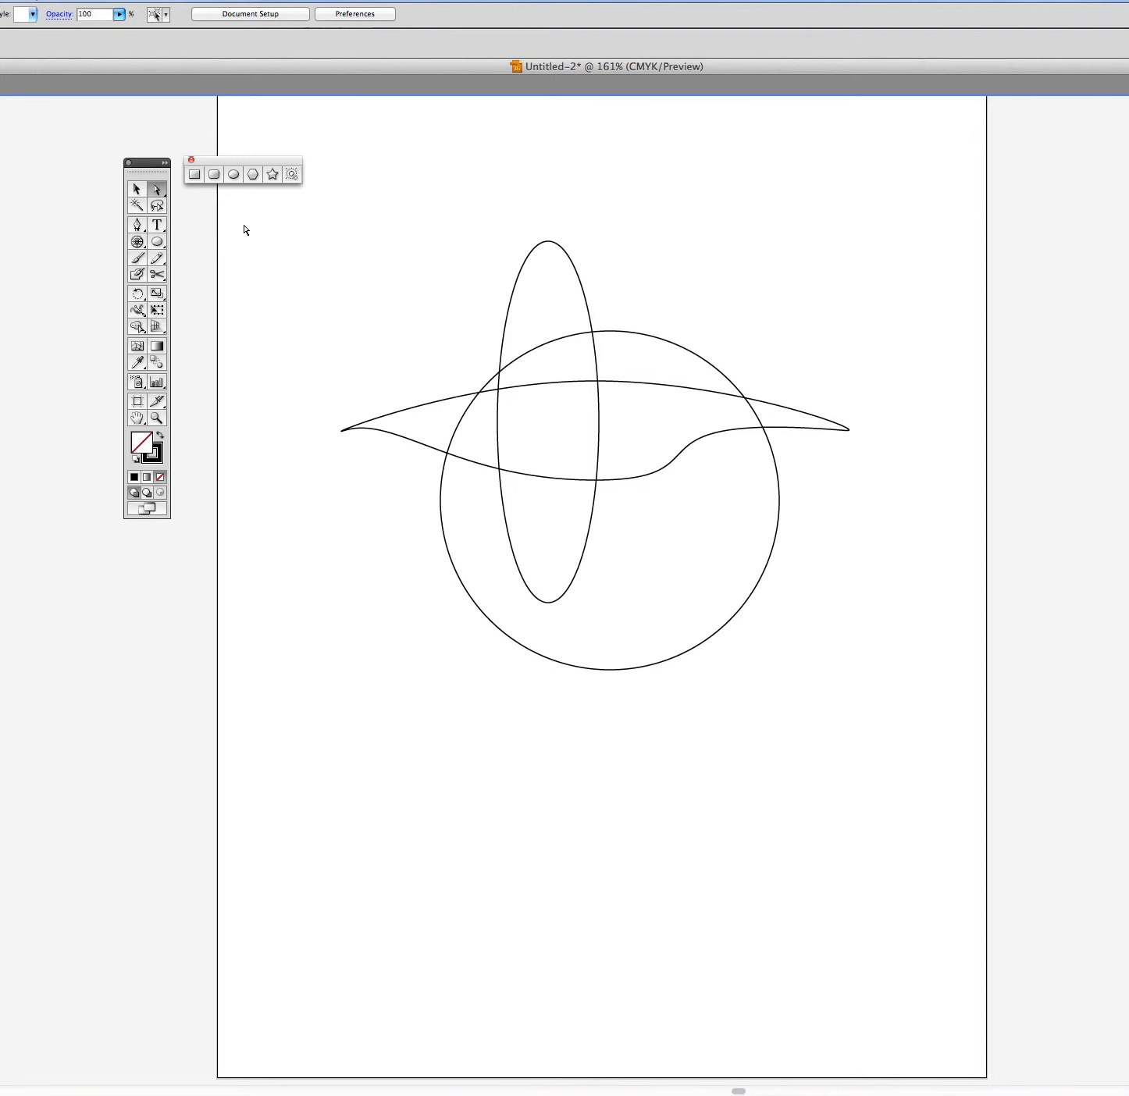
pyautogui.click(138, 191)
pyautogui.moveTo(475, 399); pyautogui.dragTo(520, 734)
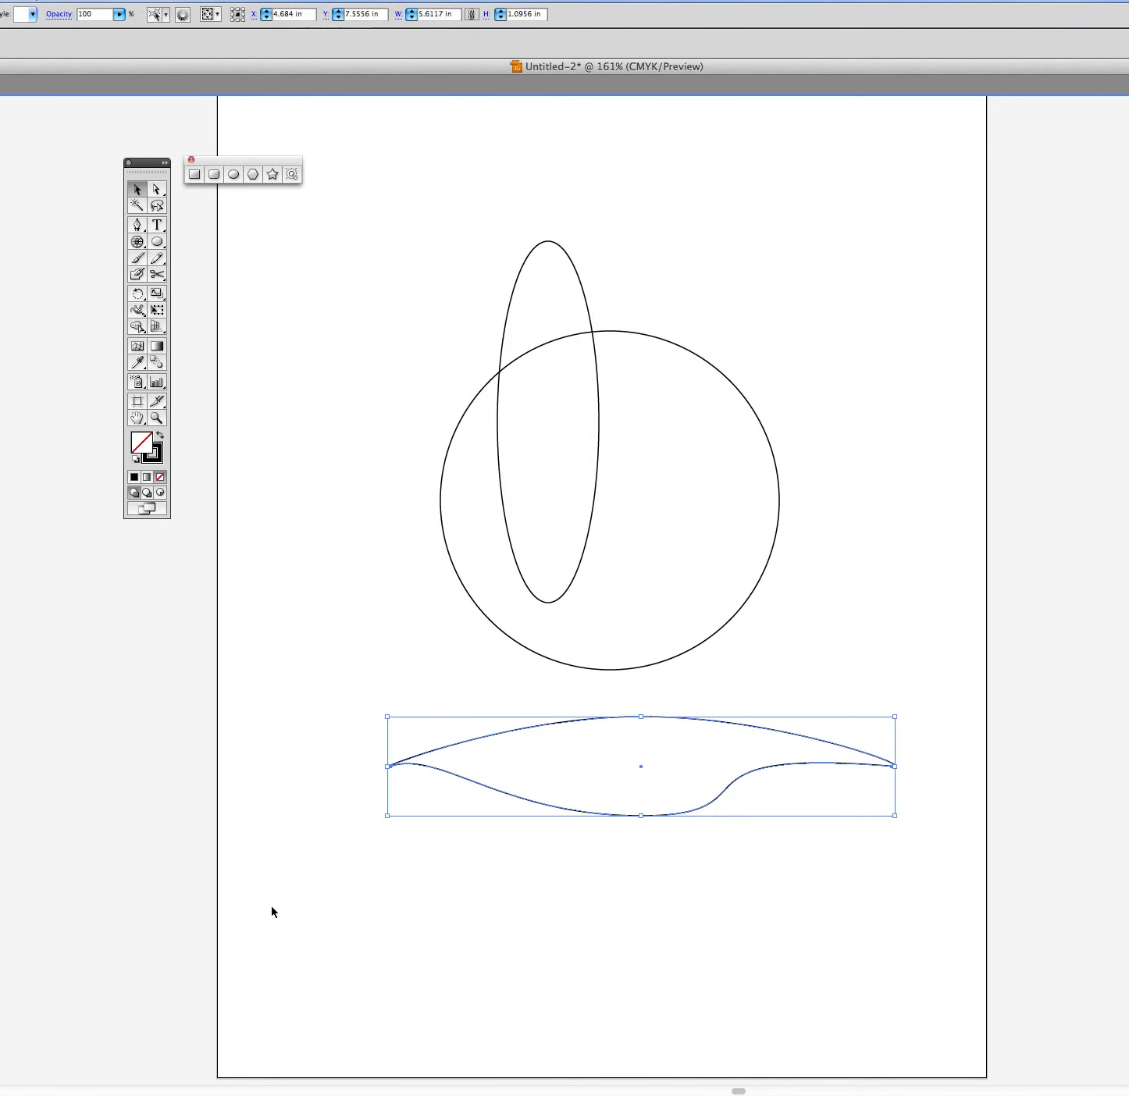
pyautogui.click(842, 578)
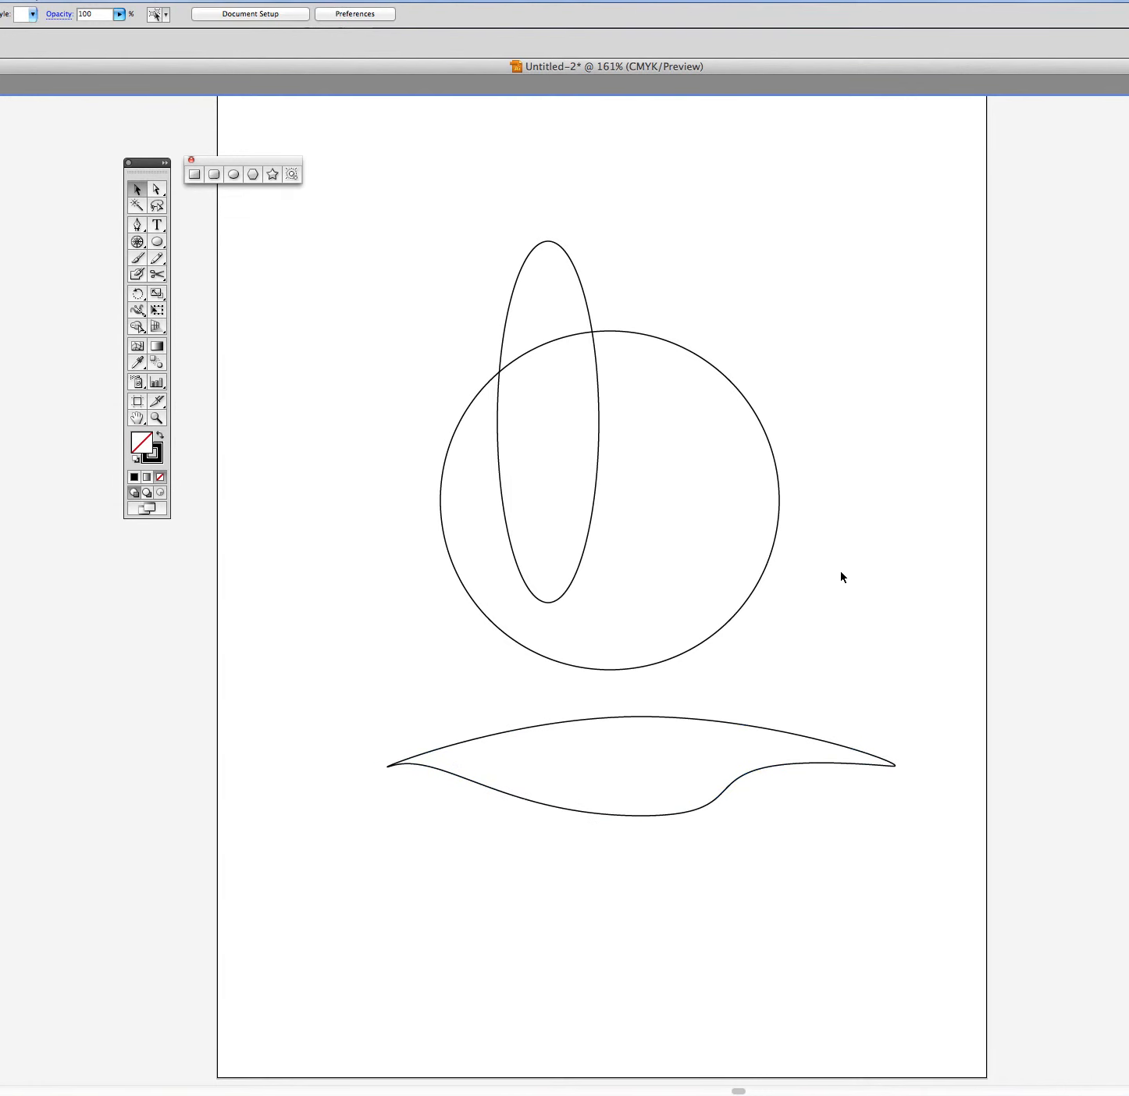
pyautogui.moveTo(762, 575); pyautogui.dragTo(777, 678)
pyautogui.click(861, 671)
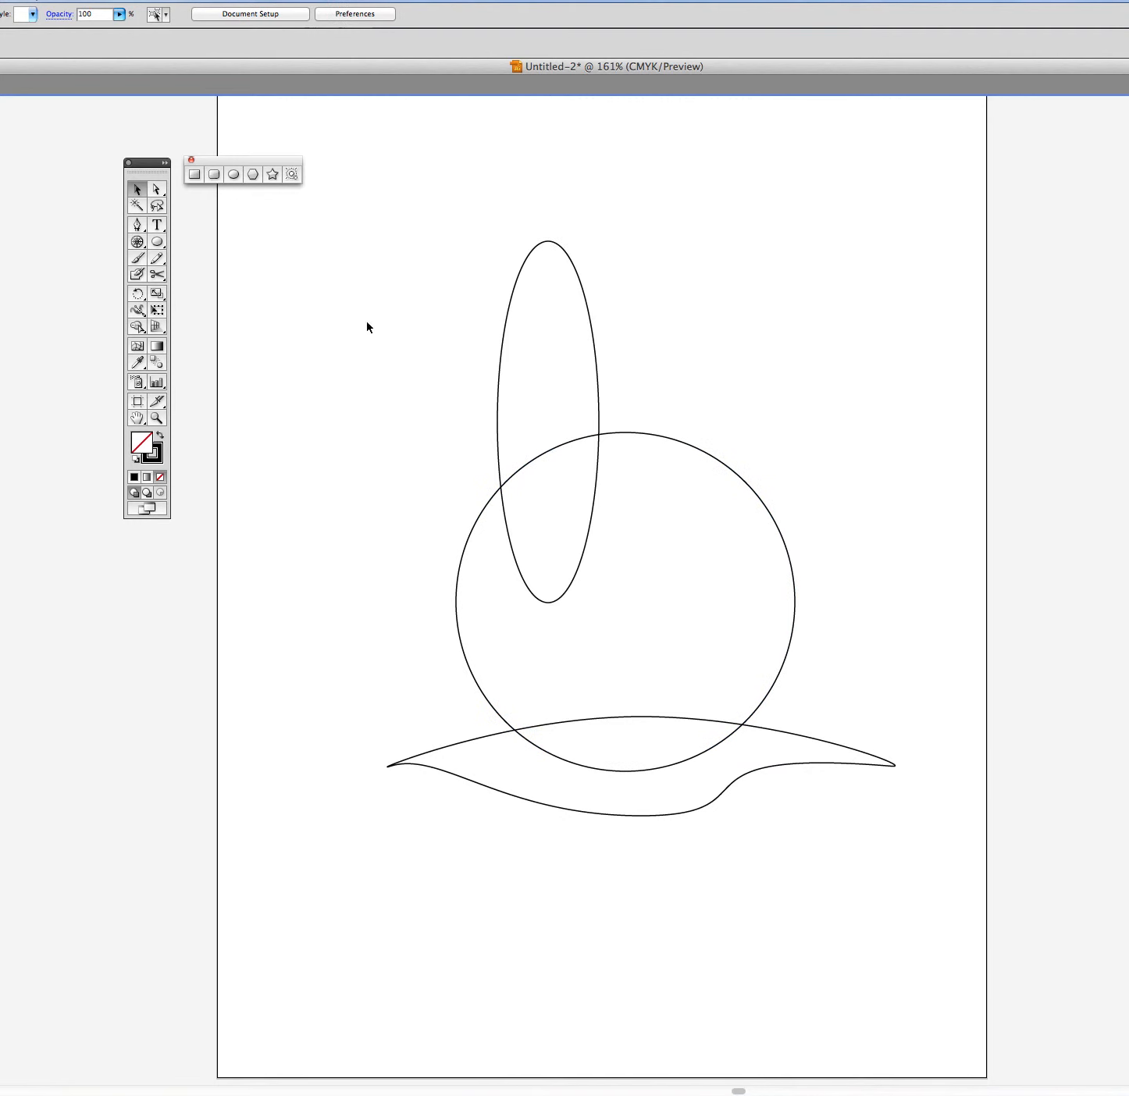
# Reshape the circle with the Direct Selection tool by pulling the right curve handle of its top anchor point downward.
pyautogui.click(156, 189)
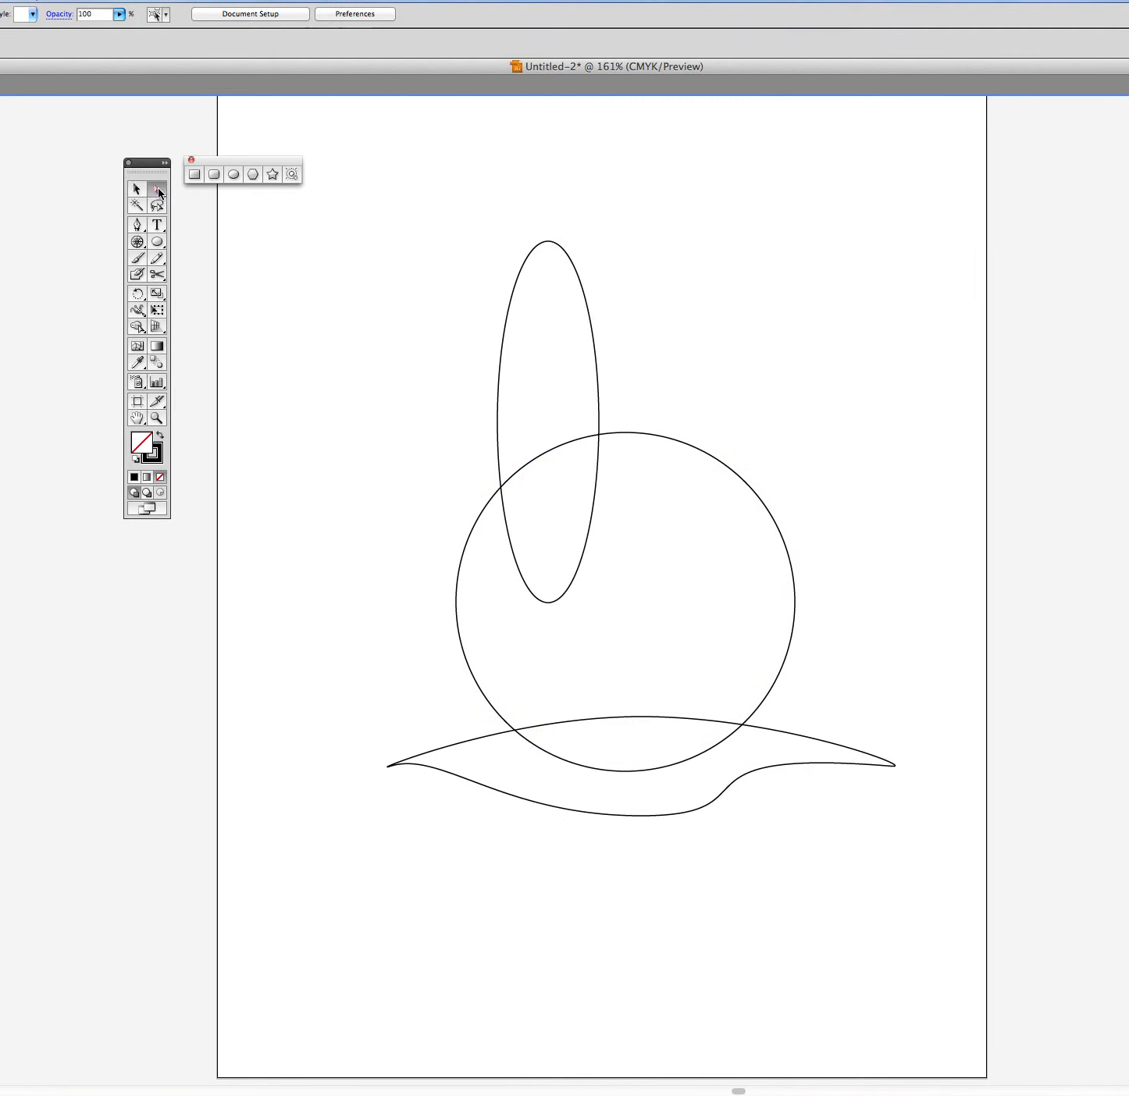
pyautogui.click(673, 442)
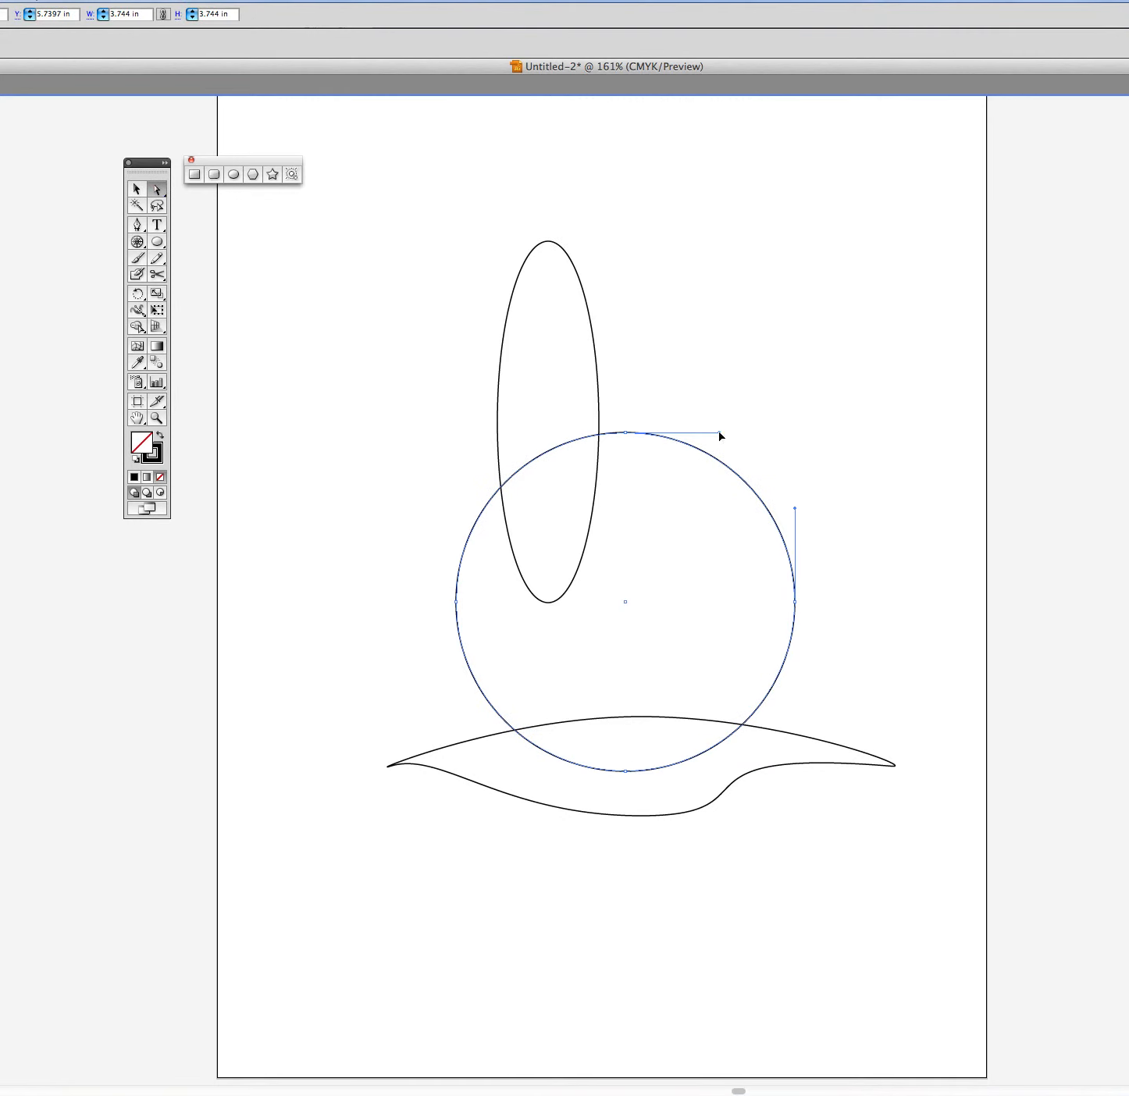
pyautogui.moveTo(720, 436); pyautogui.dragTo(713, 497)
pyautogui.click(424, 310)
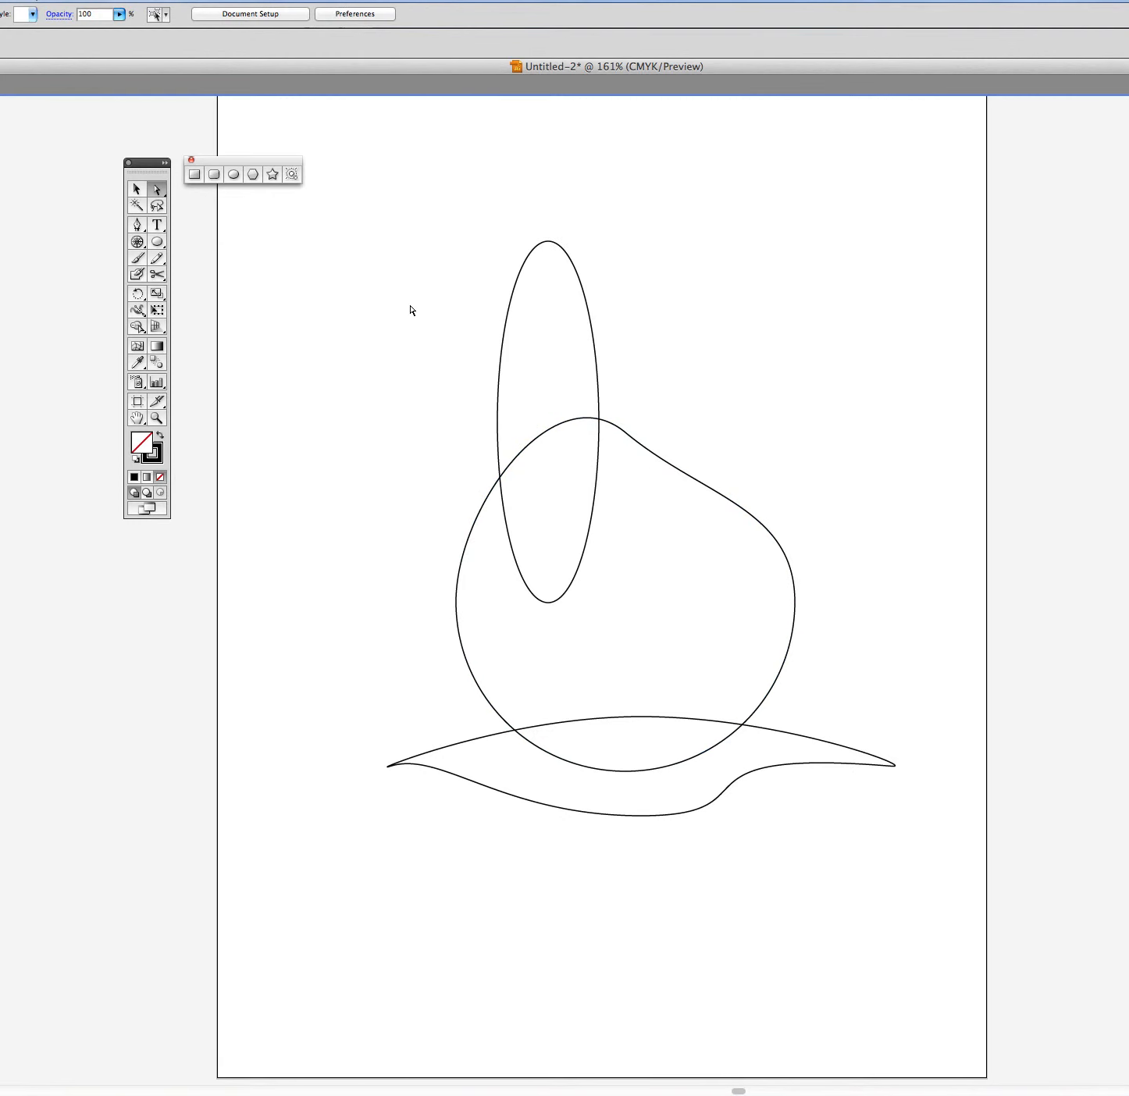
# Scale the reshaped circle down proportionally to about 2.84 by 2.97 in, keeping its lower left corner in place.
pyautogui.click(137, 189)
pyautogui.click(795, 598)
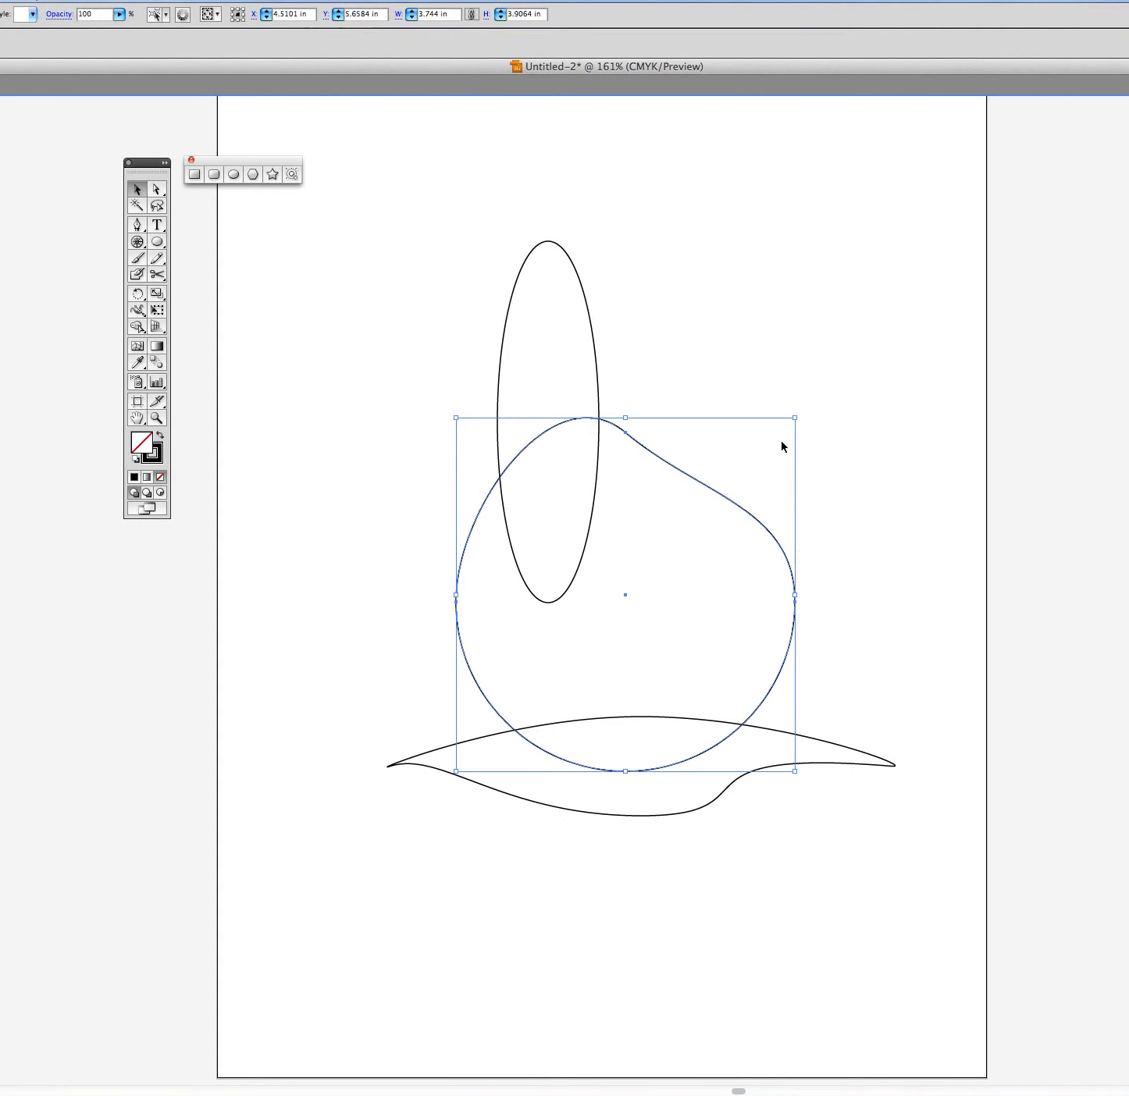
pyautogui.moveTo(797, 415); pyautogui.dragTo(829, 499)
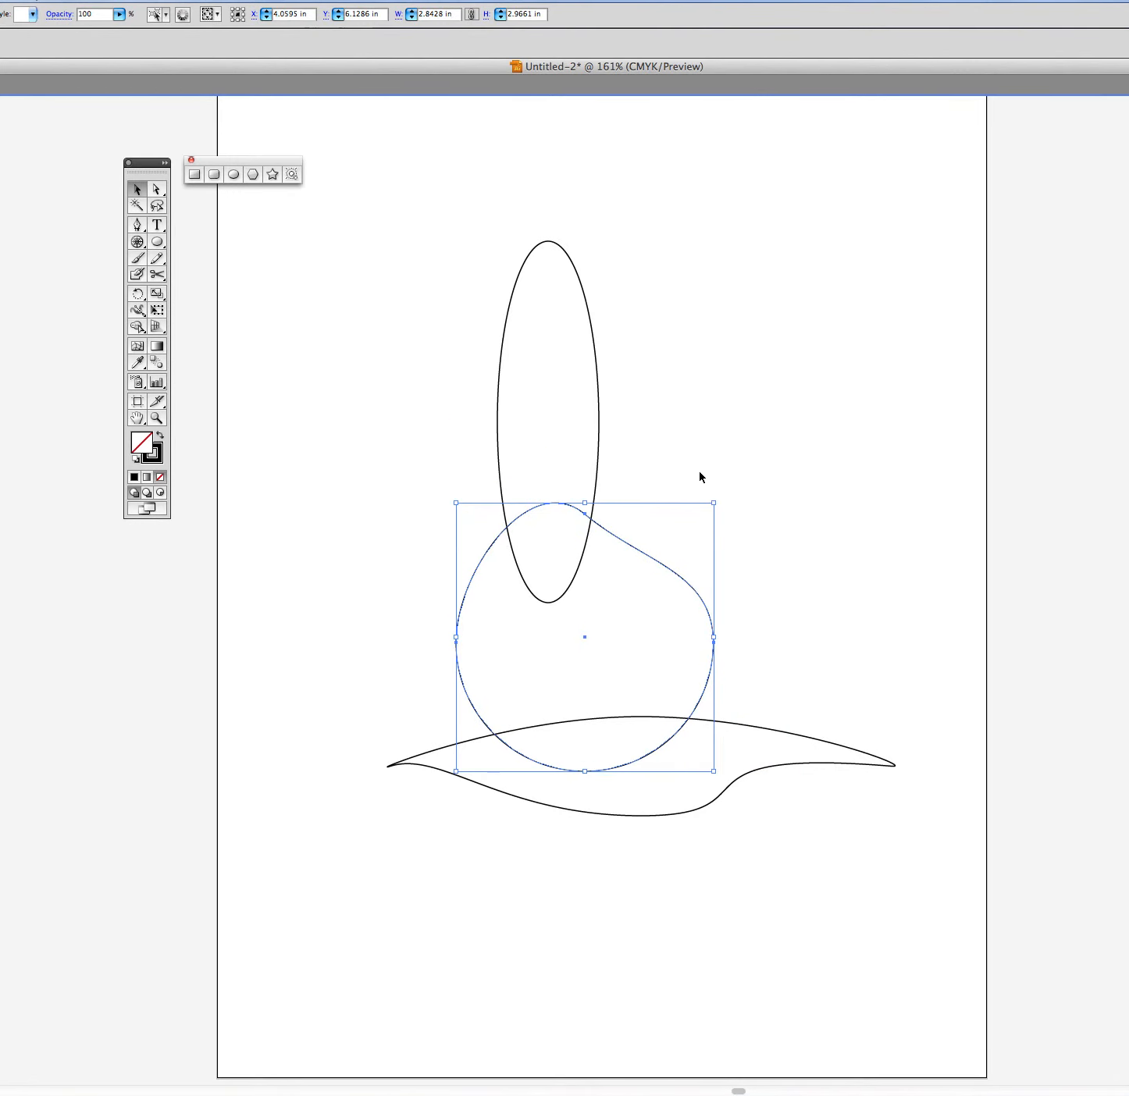
# Delete all three shapes and draw an upright hexagon about 1.89 by 2.17 in near the artboard's upper left with the Polygon tool.
pyautogui.moveTo(406, 375); pyautogui.dragTo(819, 908)
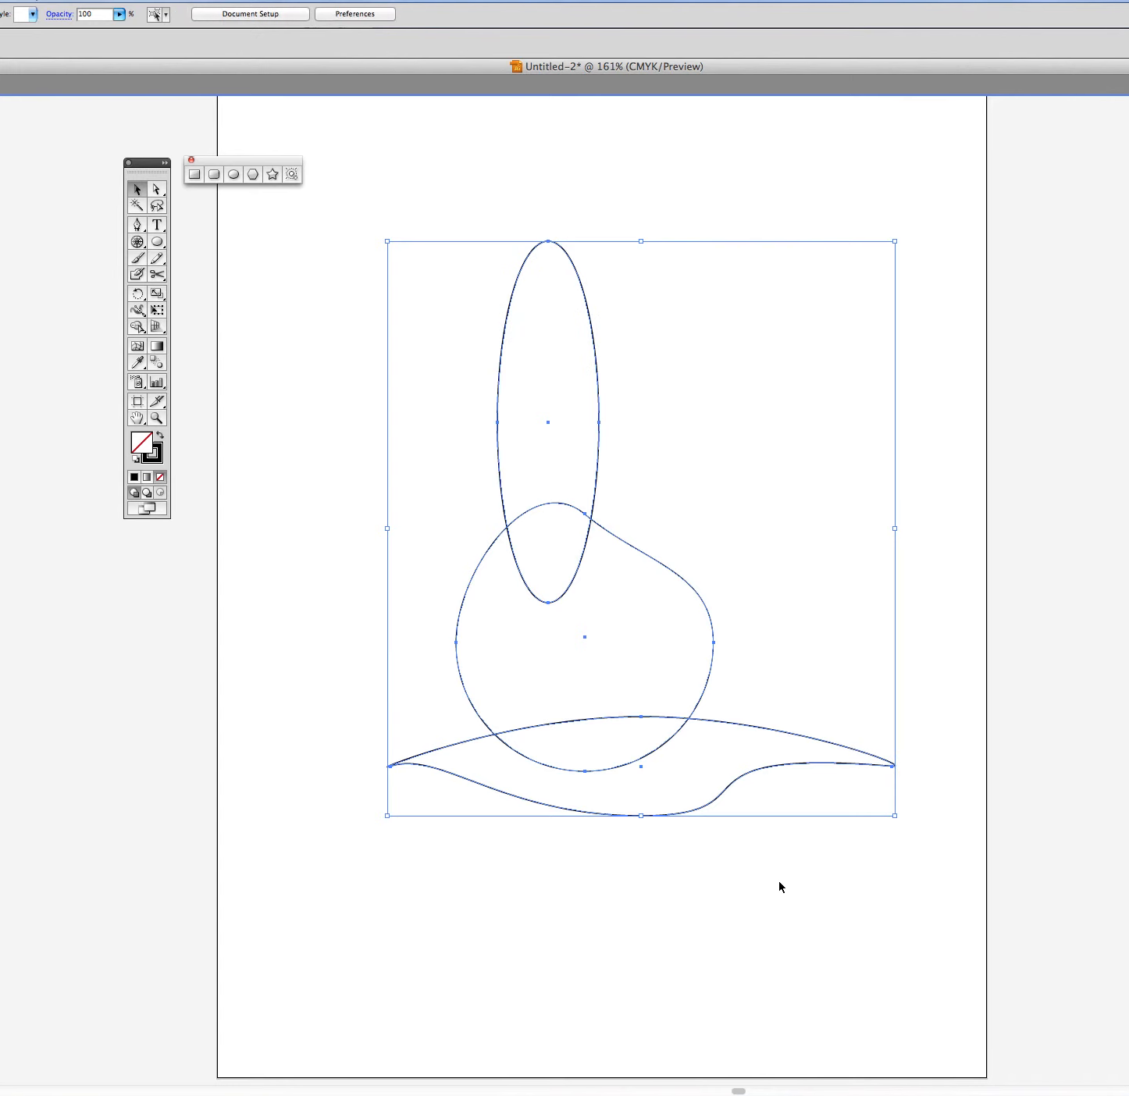
pyautogui.press('Delete')
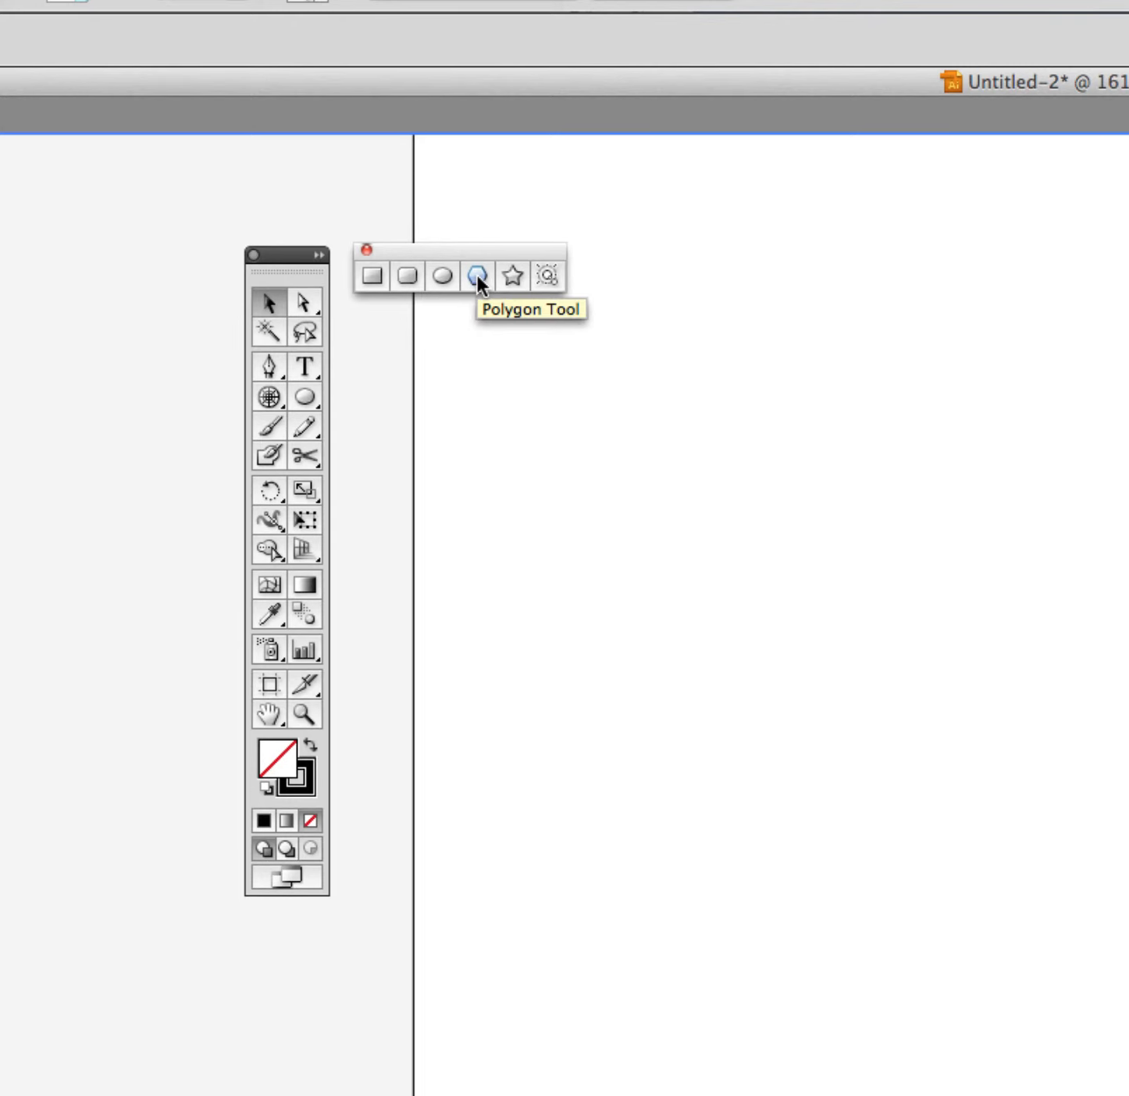
pyautogui.click(478, 276)
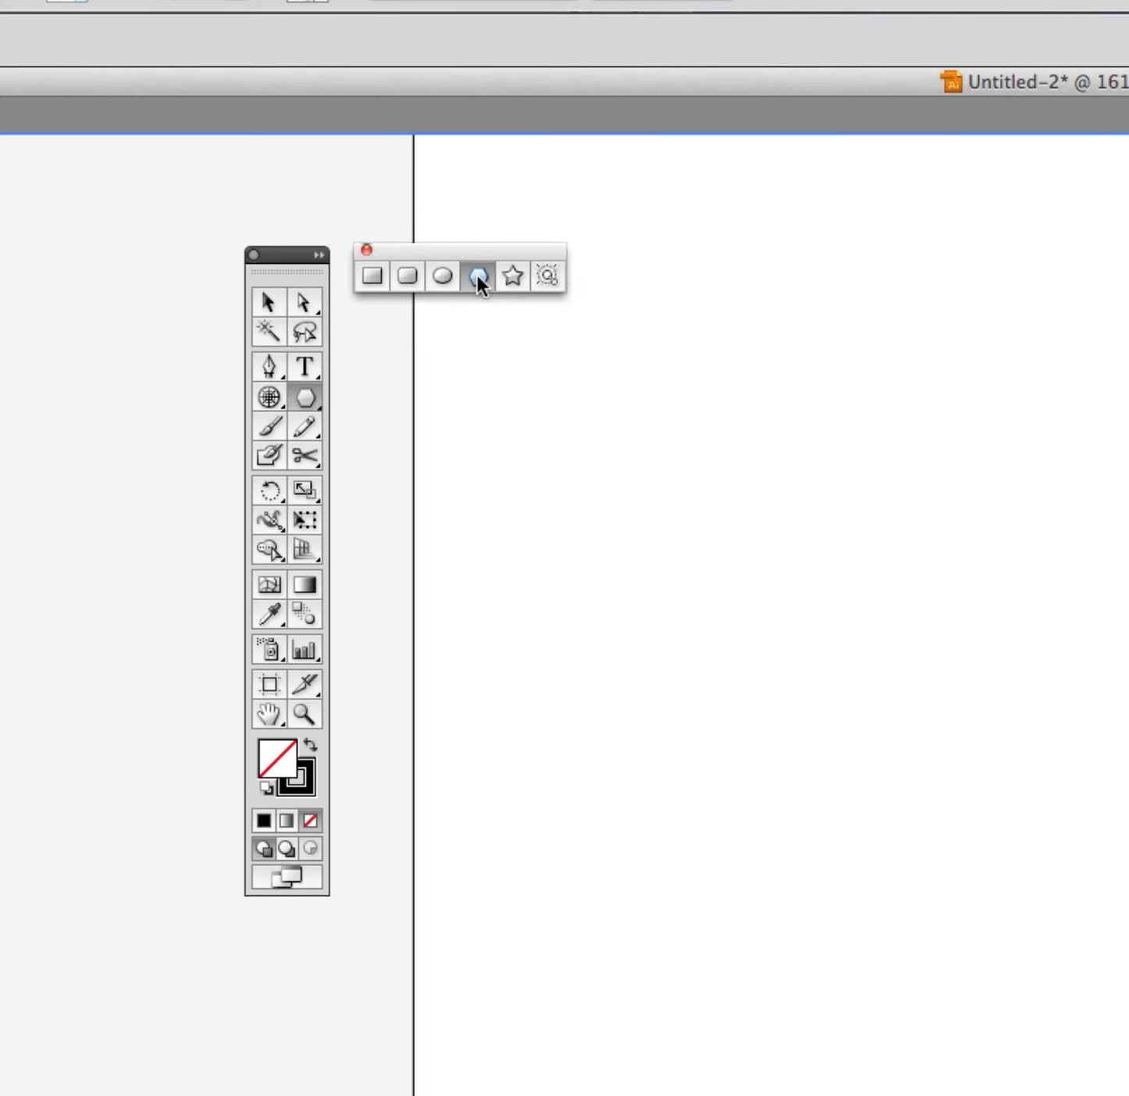
pyautogui.moveTo(845, 527); pyautogui.dragTo(865, 343)
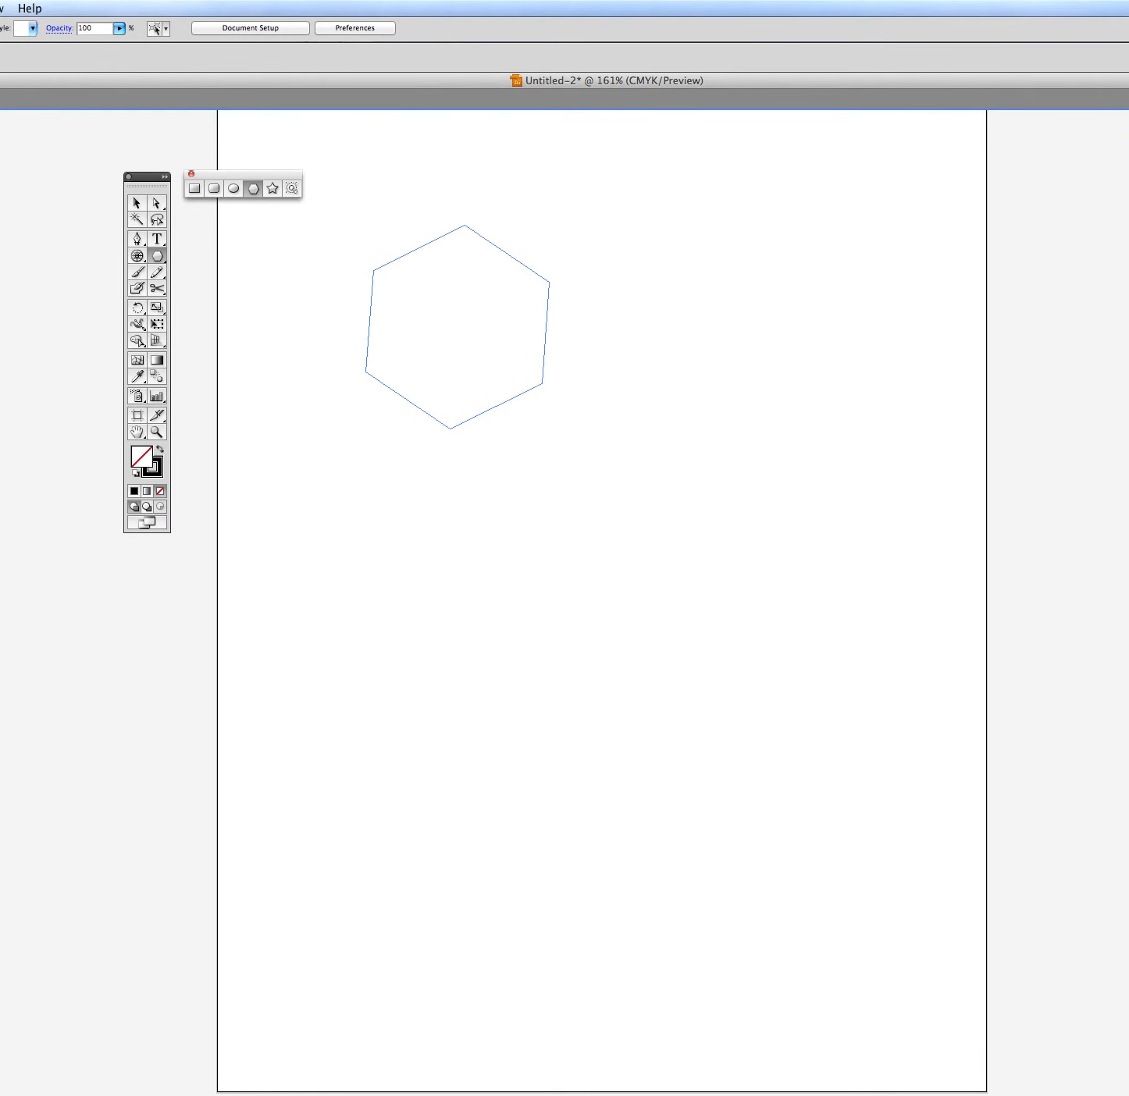
pyautogui.moveTo(465, 226); pyautogui.dragTo(459, 228)
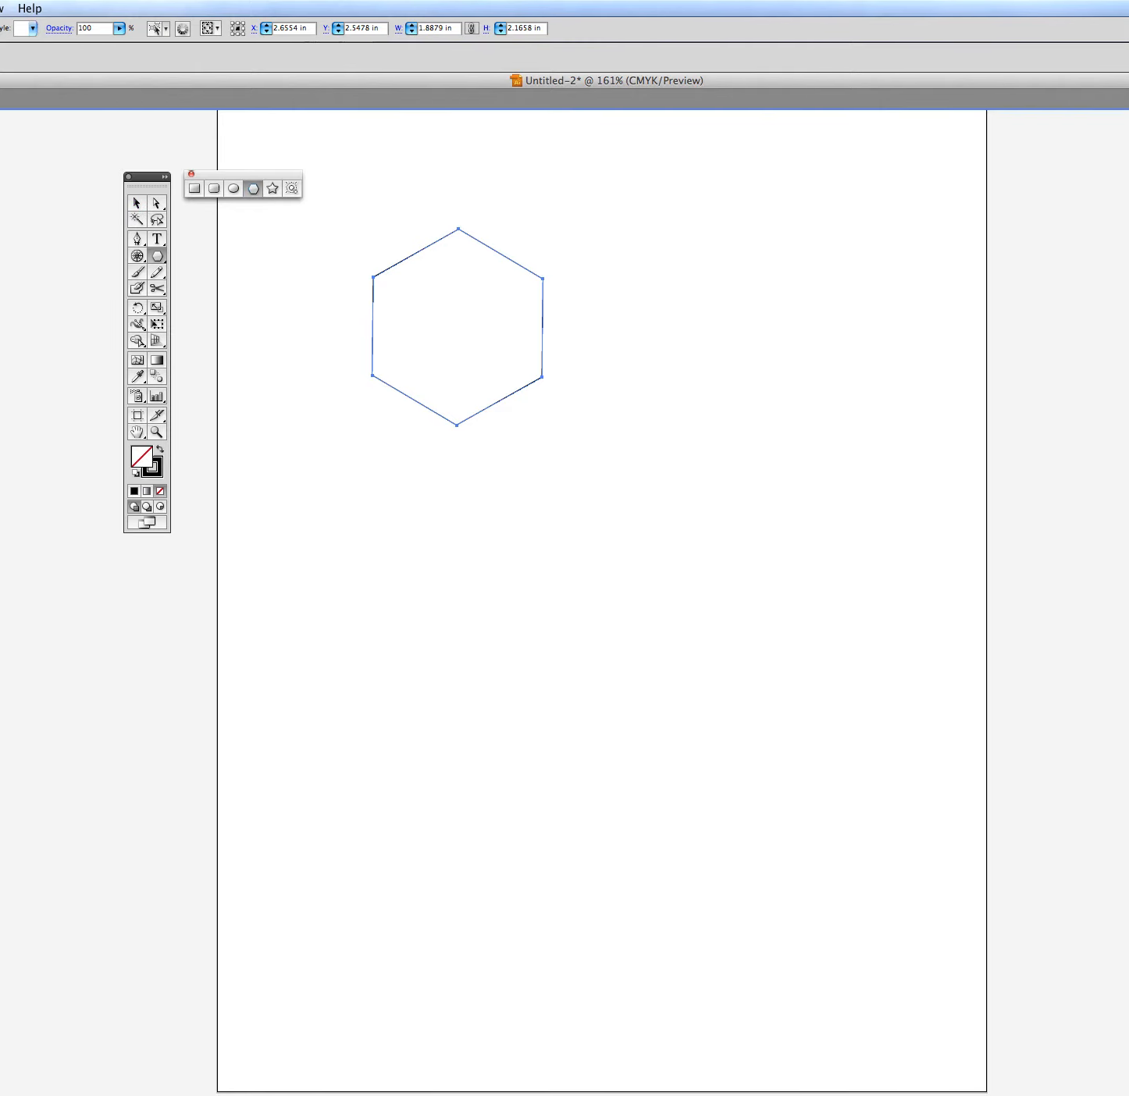
# Create a polygon with a 1.083 in radius and 3 sides by entering exact values.
pyautogui.click(275, 244)
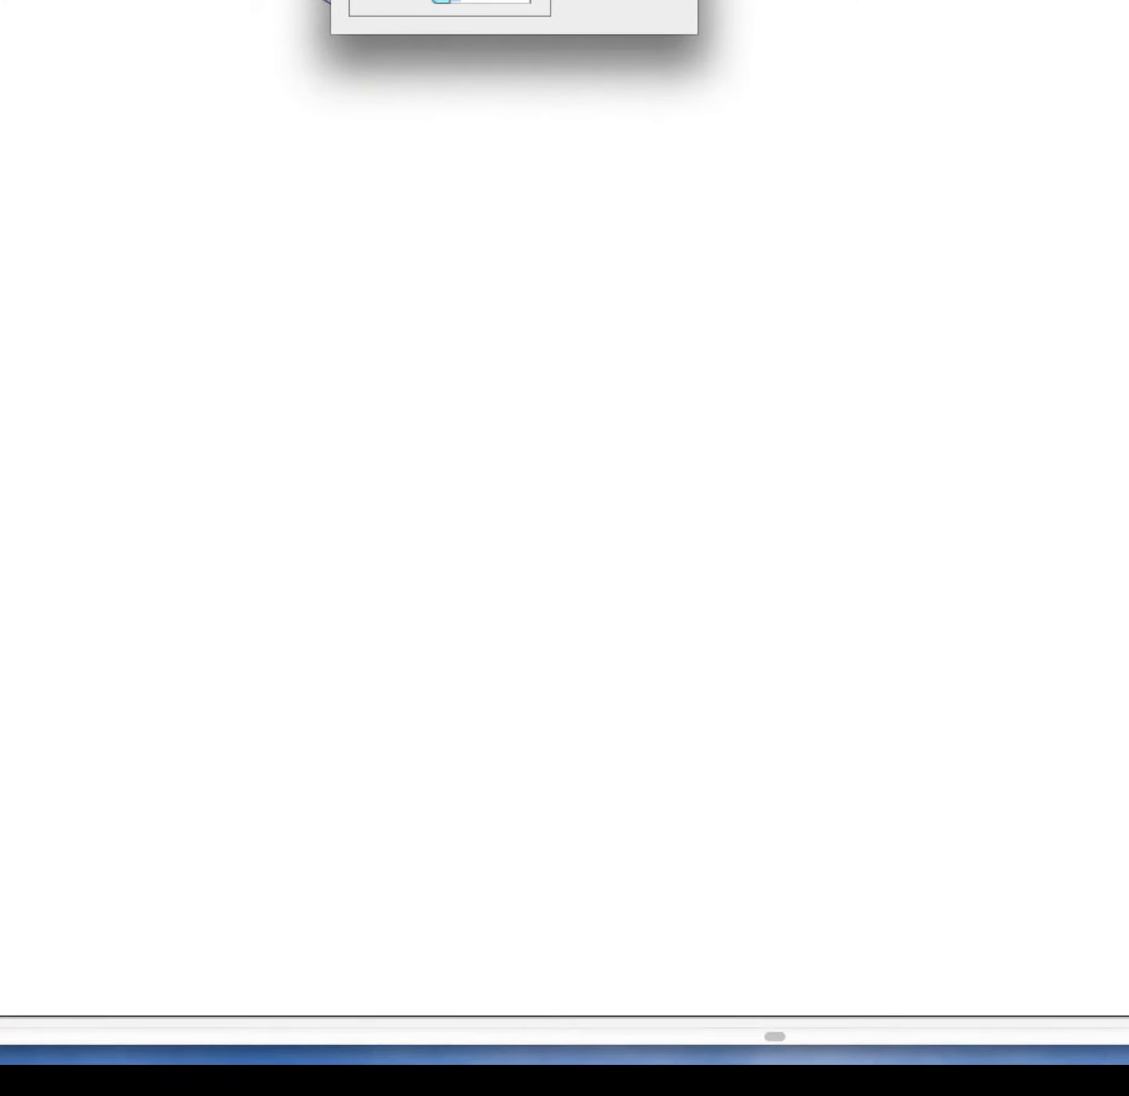
pyautogui.moveTo(507, 98); pyautogui.dragTo(512, 109)
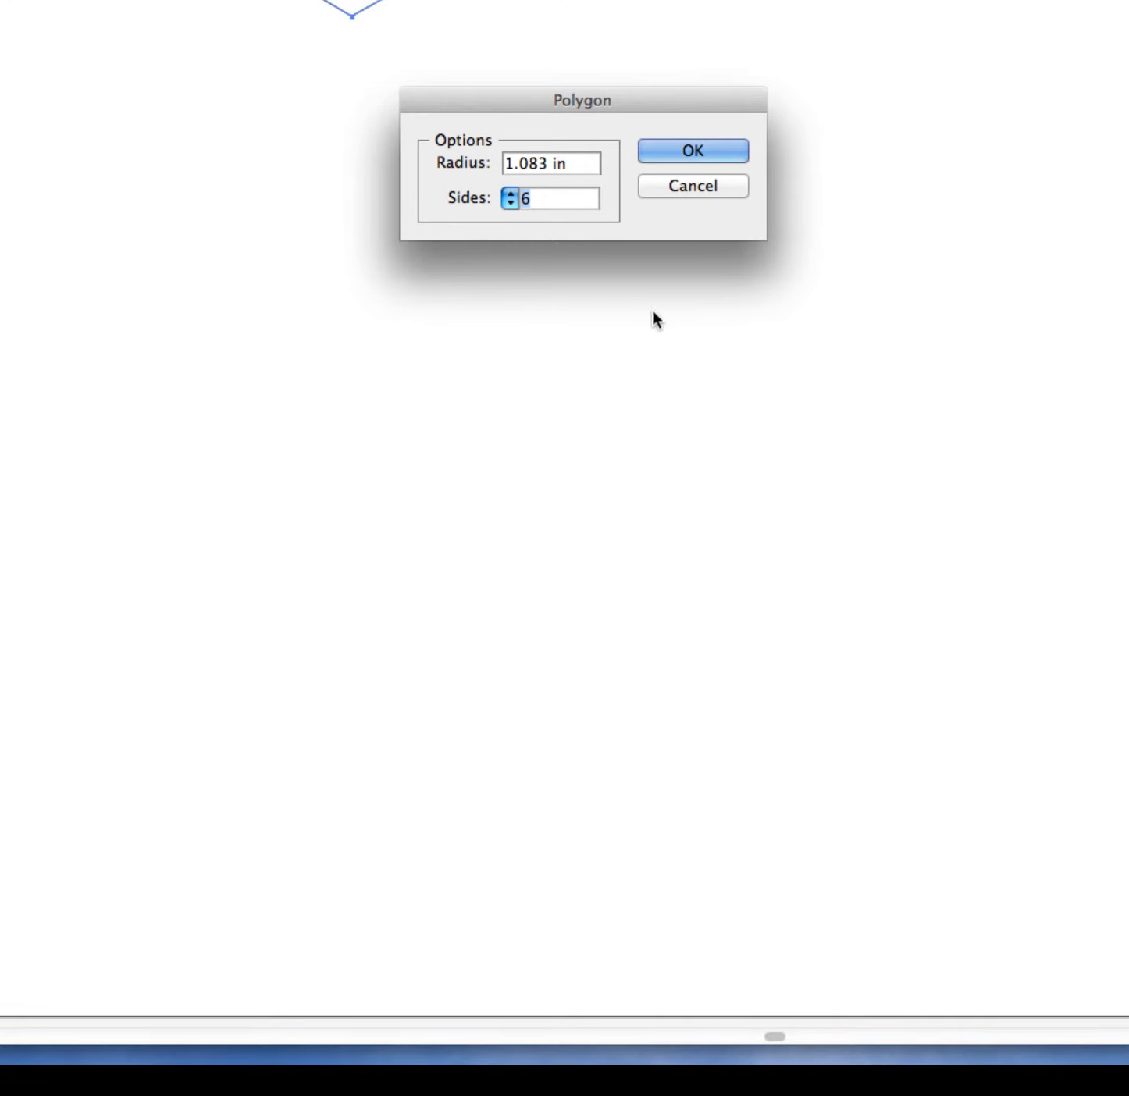
pyautogui.moveTo(572, 105); pyautogui.dragTo(574, 38)
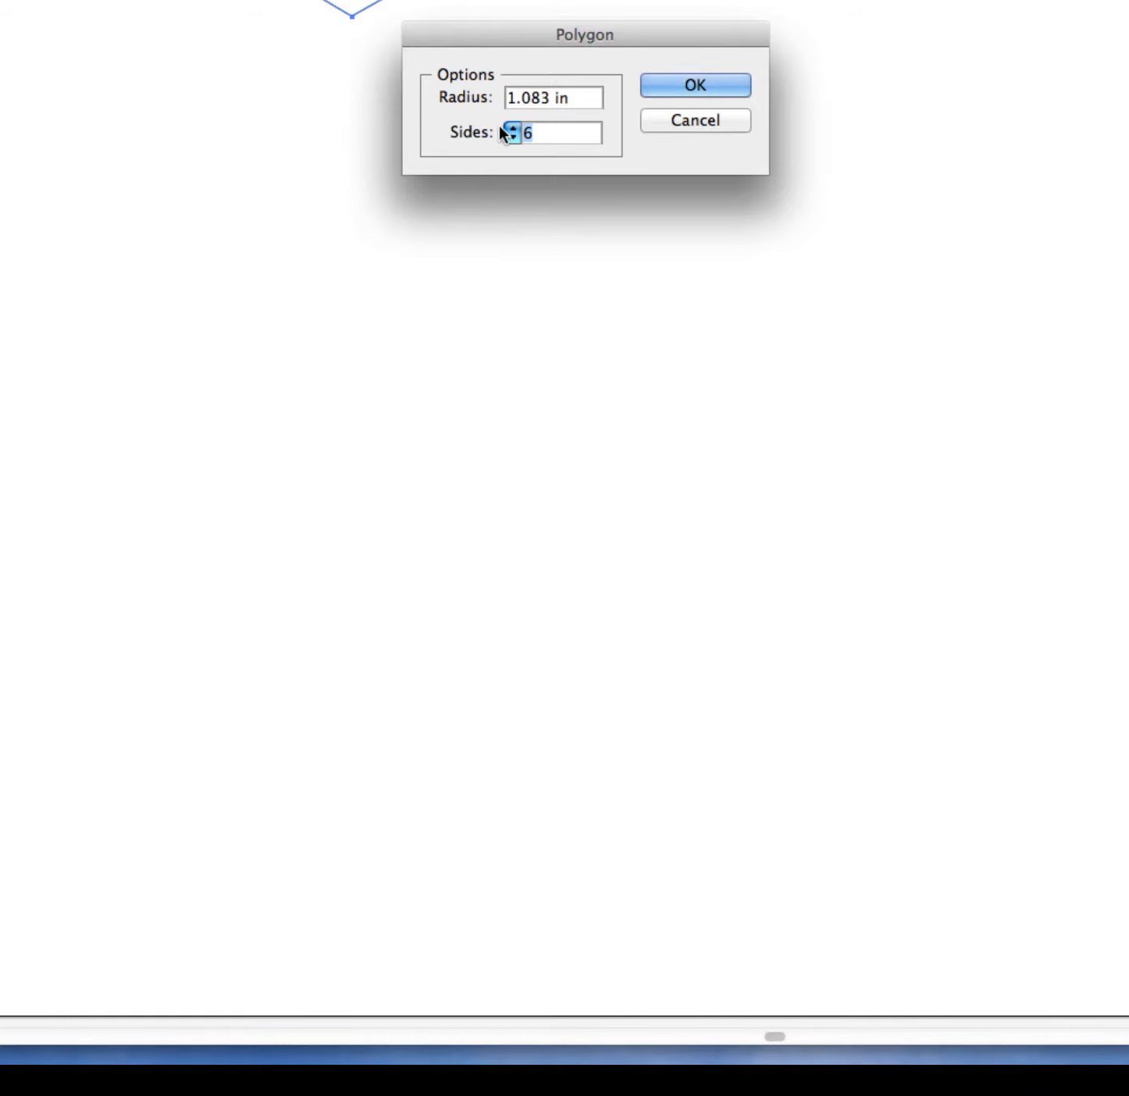
pyautogui.write('3')
pyautogui.press('Return')
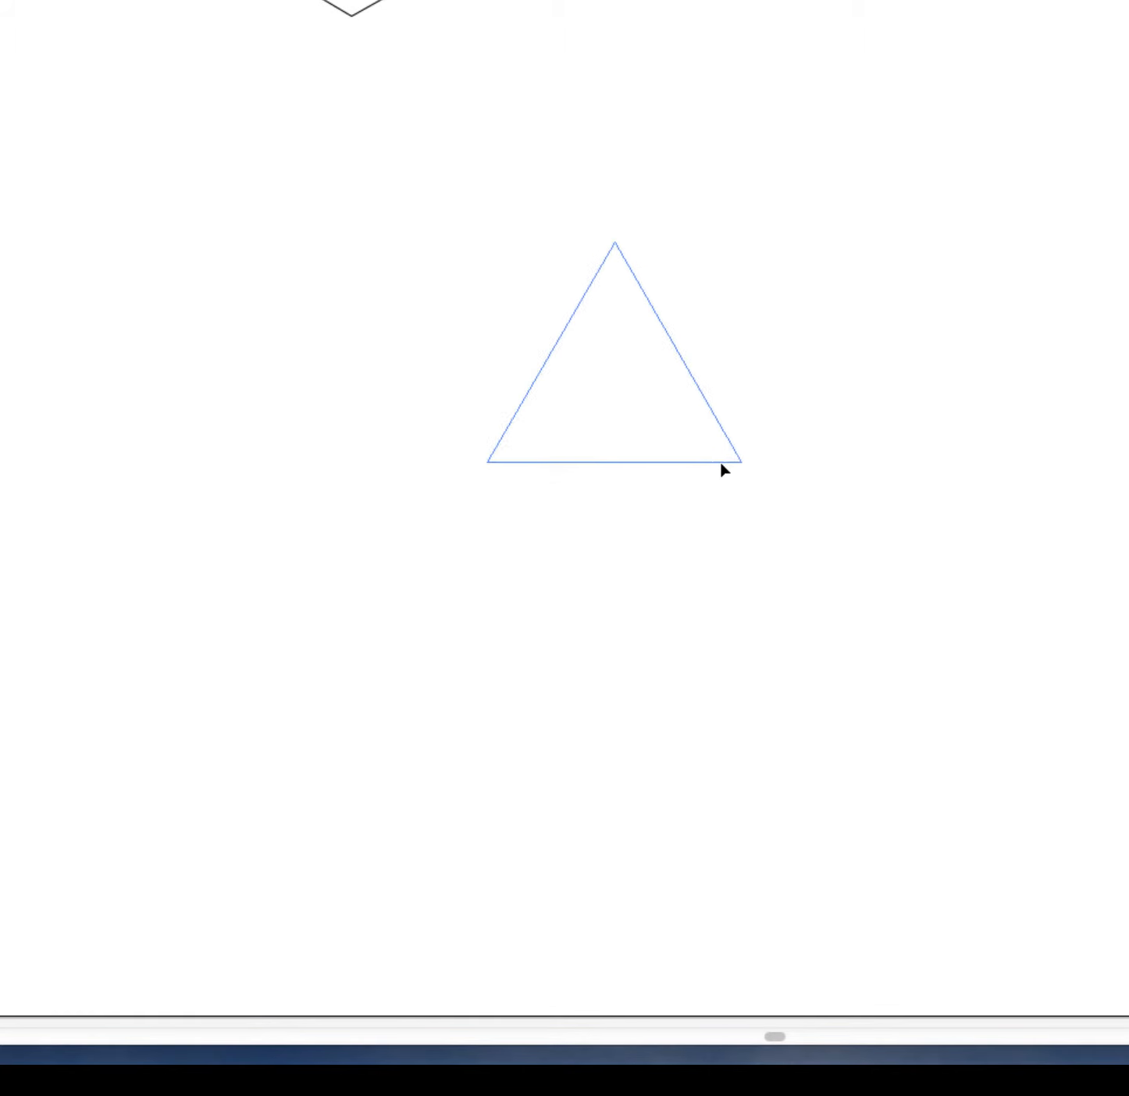
# Move the triangle below and to the right of the hexagon, and enlarge it proportionally to about 3.62 by 3.12 in.
pyautogui.click(704, 431)
pyautogui.click(653, 388)
pyautogui.moveTo(732, 389); pyautogui.dragTo(918, 595)
pyautogui.click(721, 375)
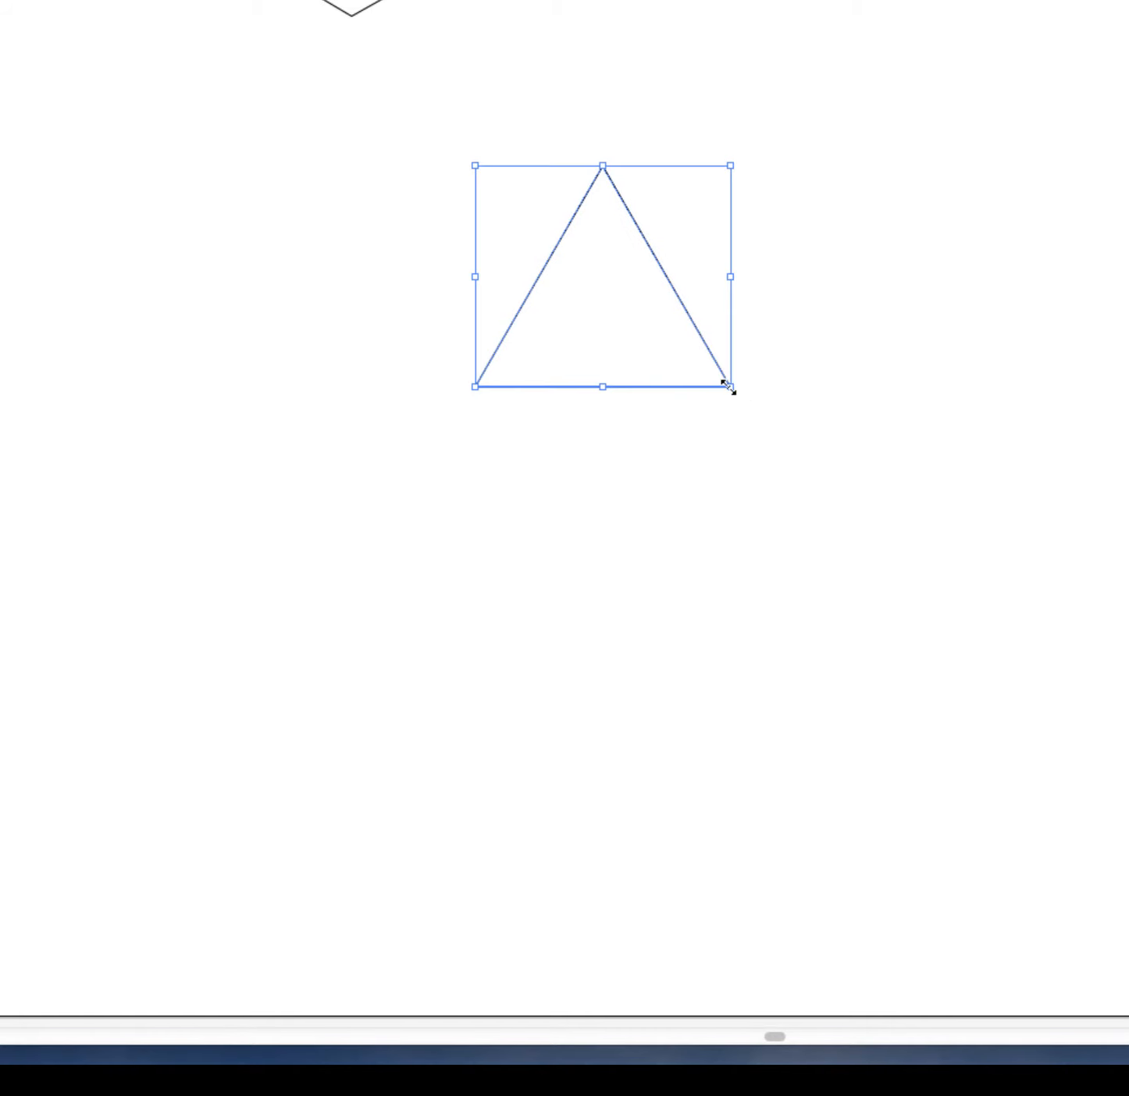
pyautogui.moveTo(729, 386); pyautogui.dragTo(967, 589)
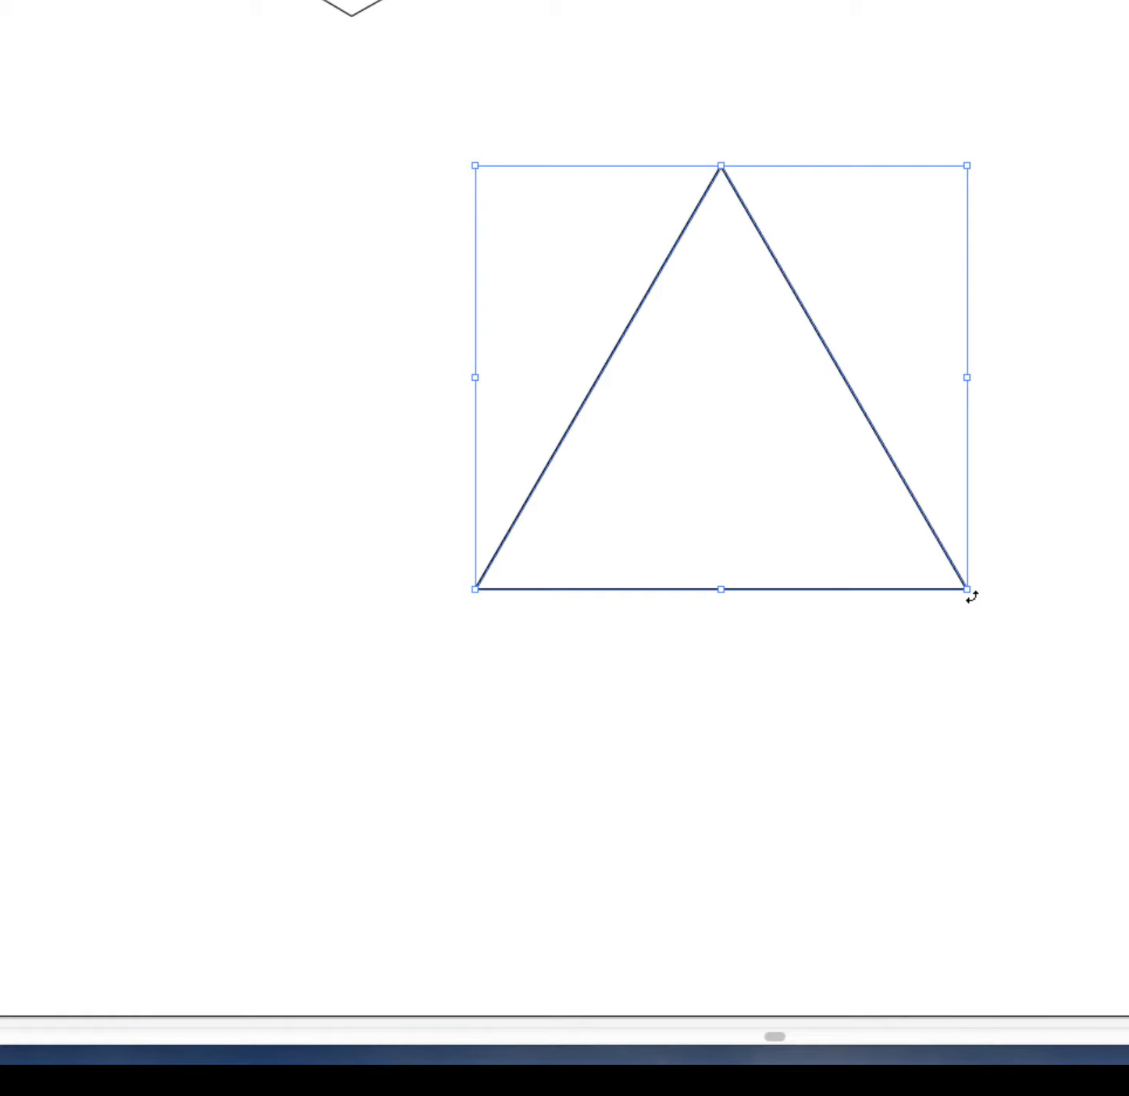
# Try a counterclockwise rotation of the triangle, undo it, and flip the triangle upside down at a height of about 2.44 in.
pyautogui.moveTo(971, 596); pyautogui.dragTo(976, 413)
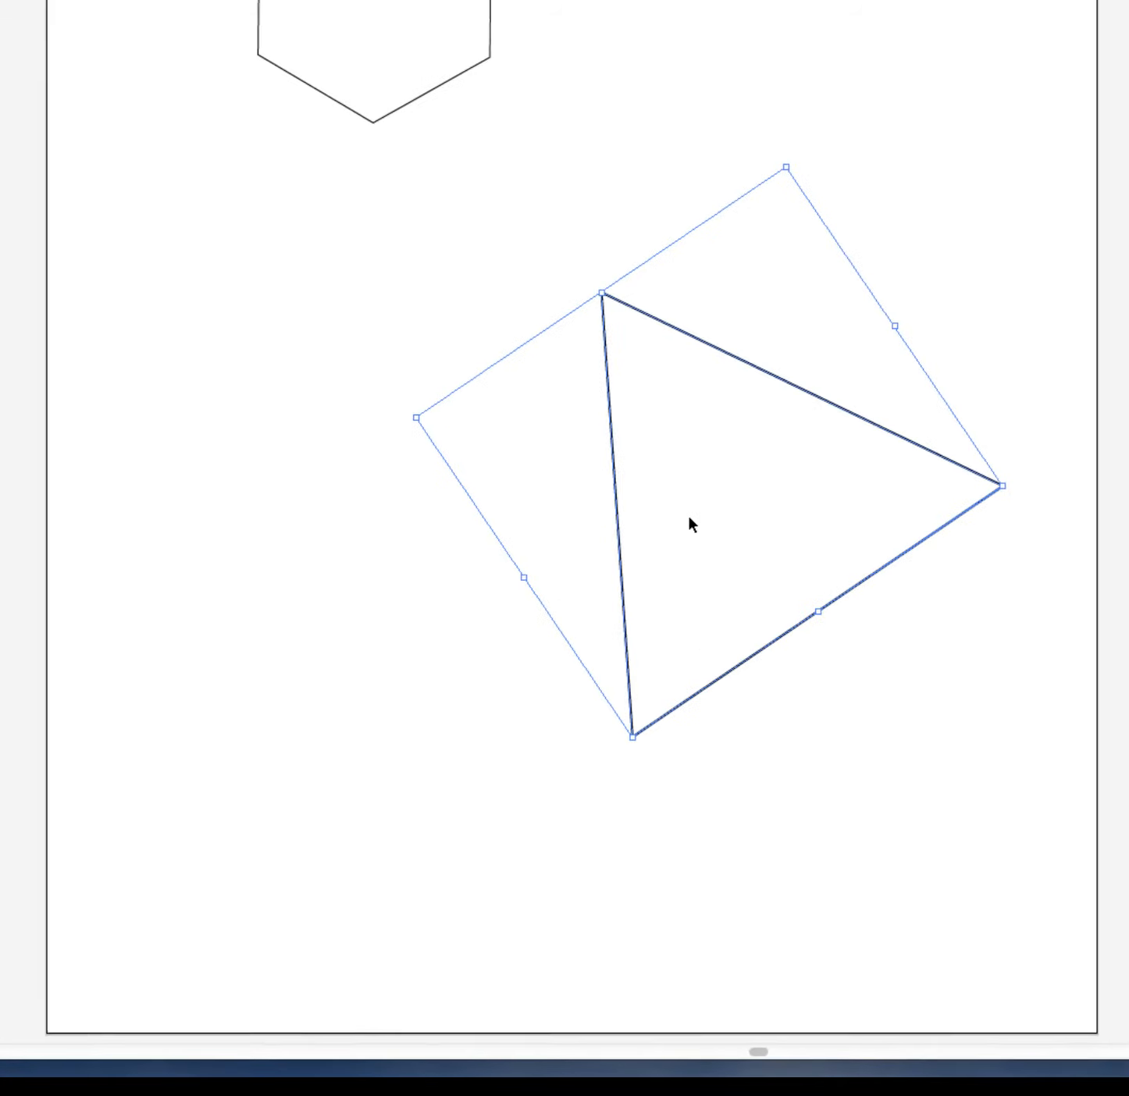
pyautogui.press('super+z')
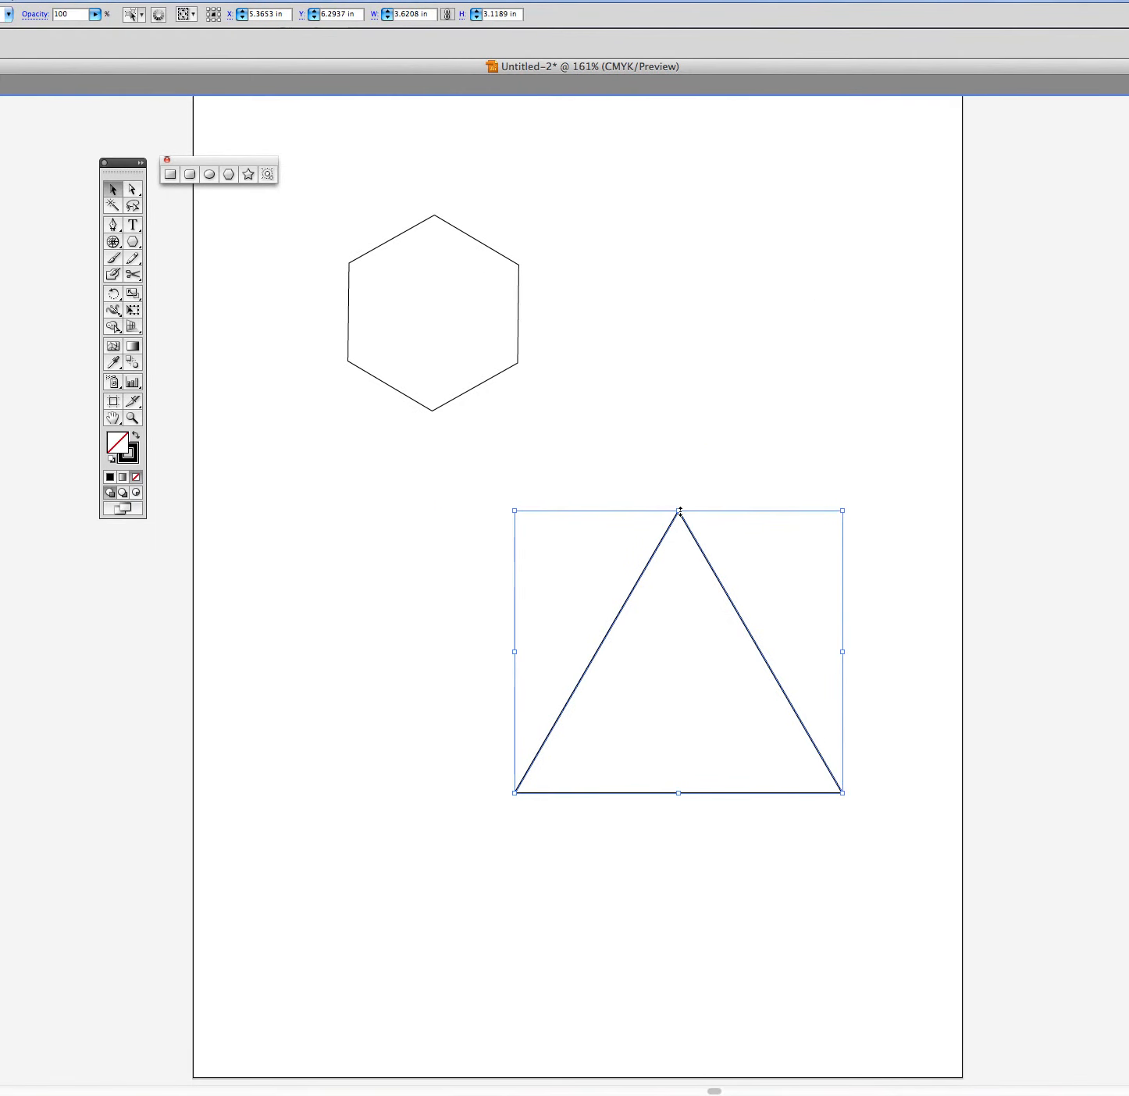
pyautogui.moveTo(681, 513); pyautogui.dragTo(664, 1017)
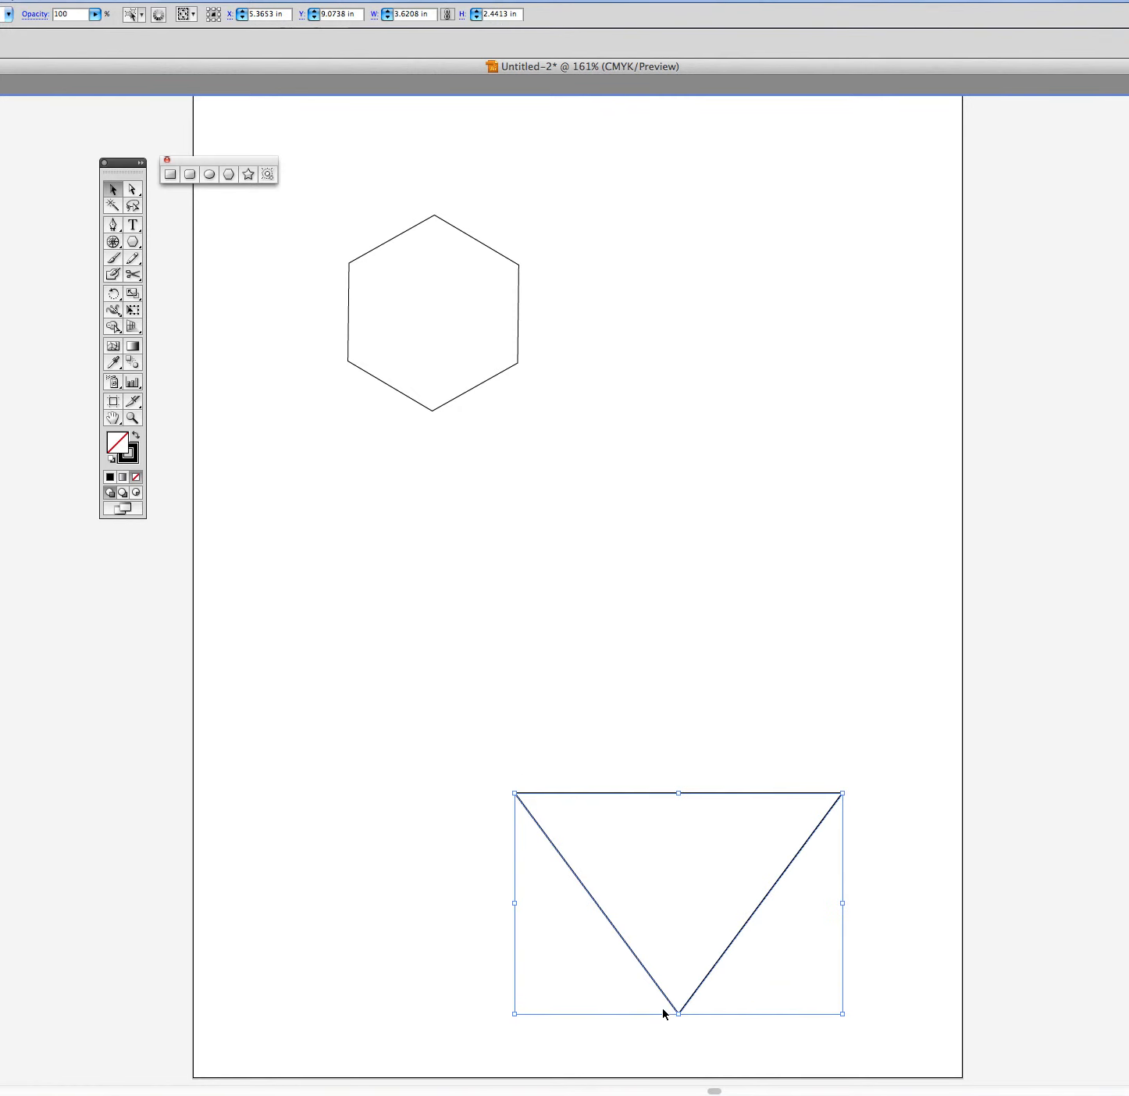
# Delete the inverted triangle and the hexagon from the artboard.
pyautogui.press('Delete')
pyautogui.moveTo(344, 204); pyautogui.dragTo(597, 428)
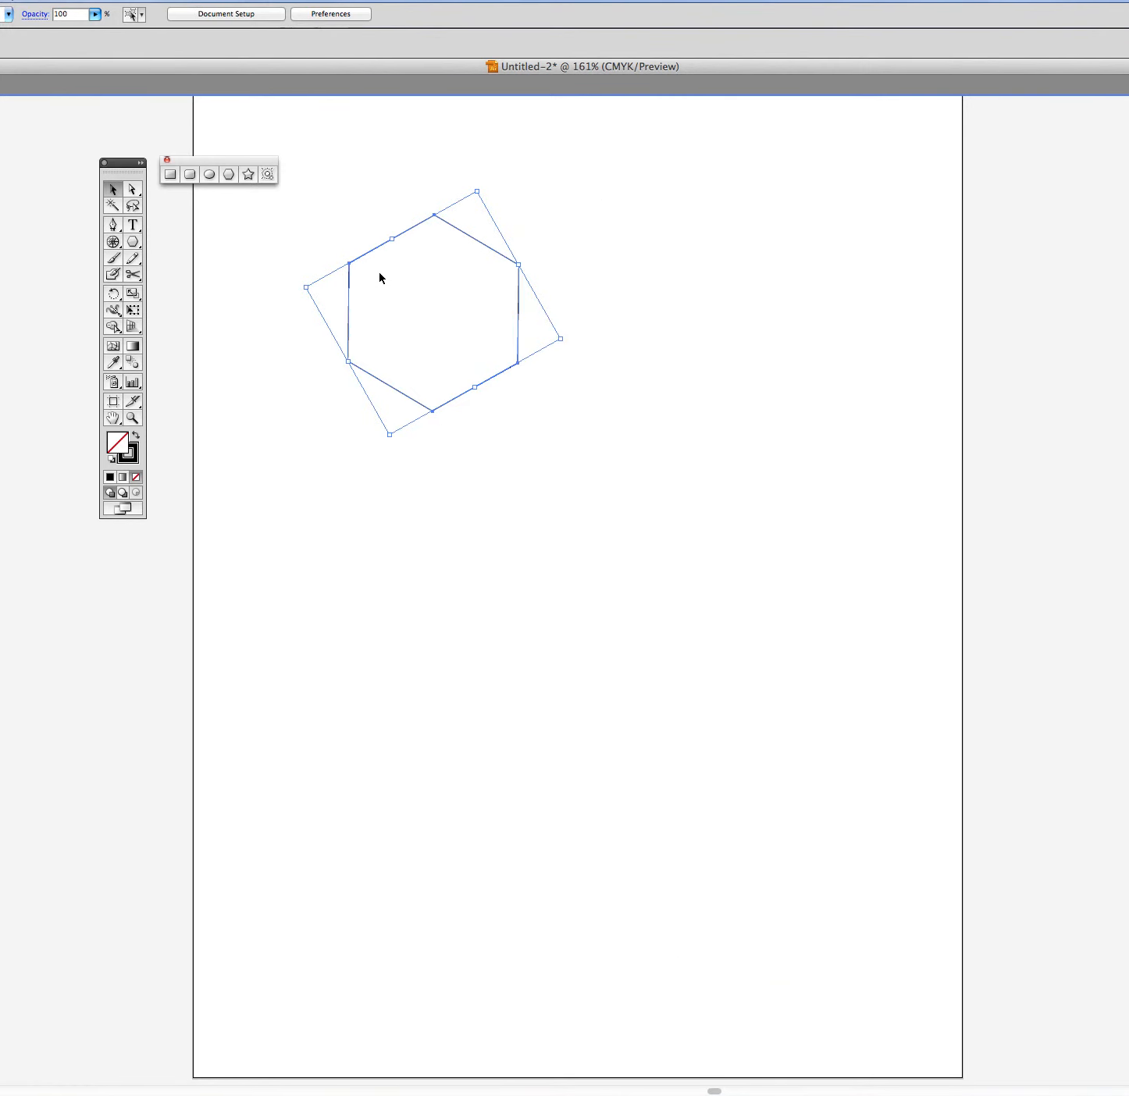
pyautogui.click(229, 174)
pyautogui.press('Delete')
# Create a 9-sided polygon with a 1.083 in radius and move it to the upper middle of the artboard.
pyautogui.click(248, 245)
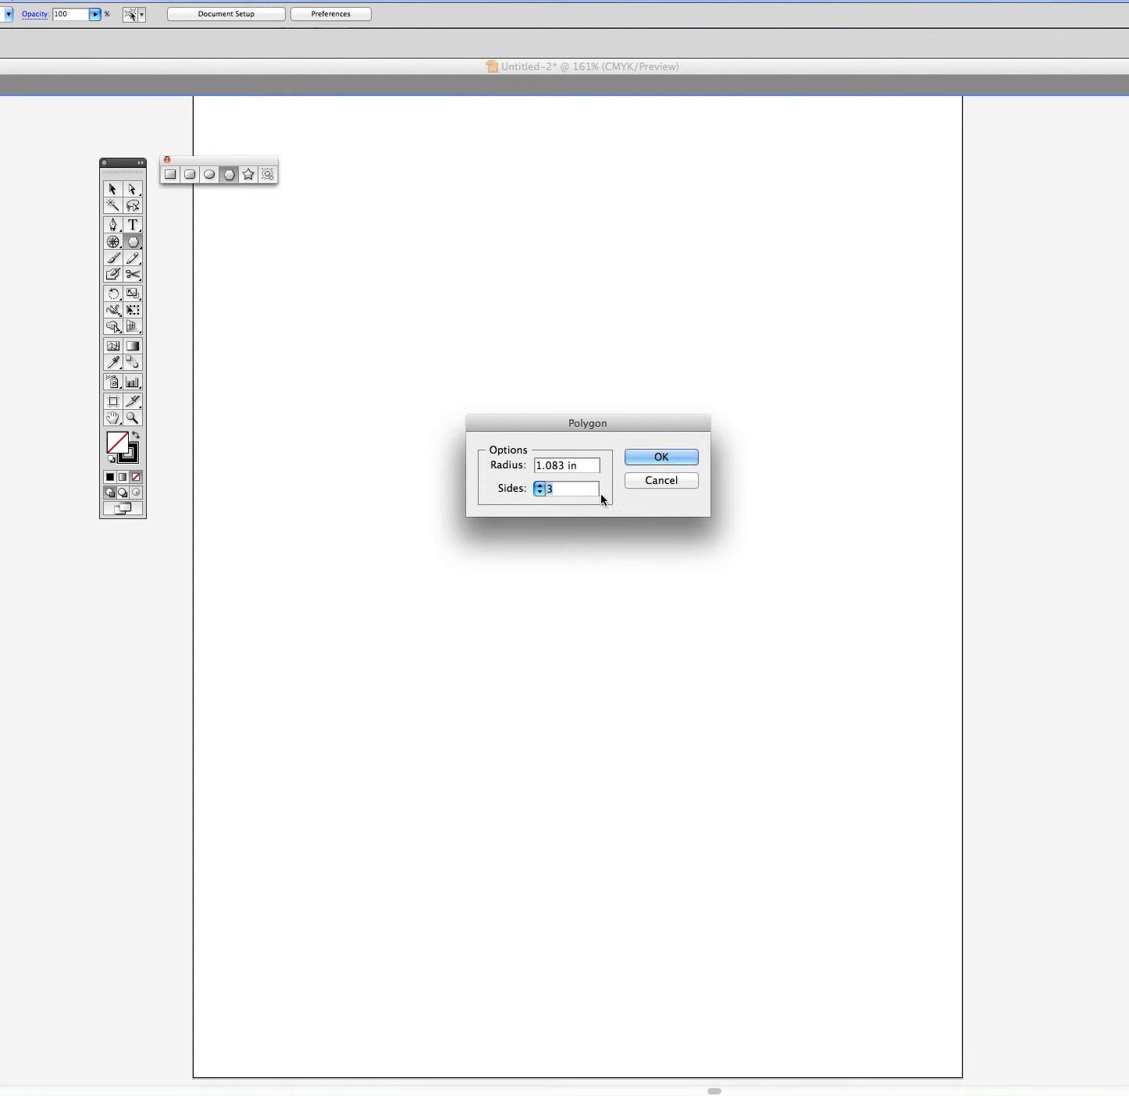
pyautogui.write('9')
pyautogui.press('Return')
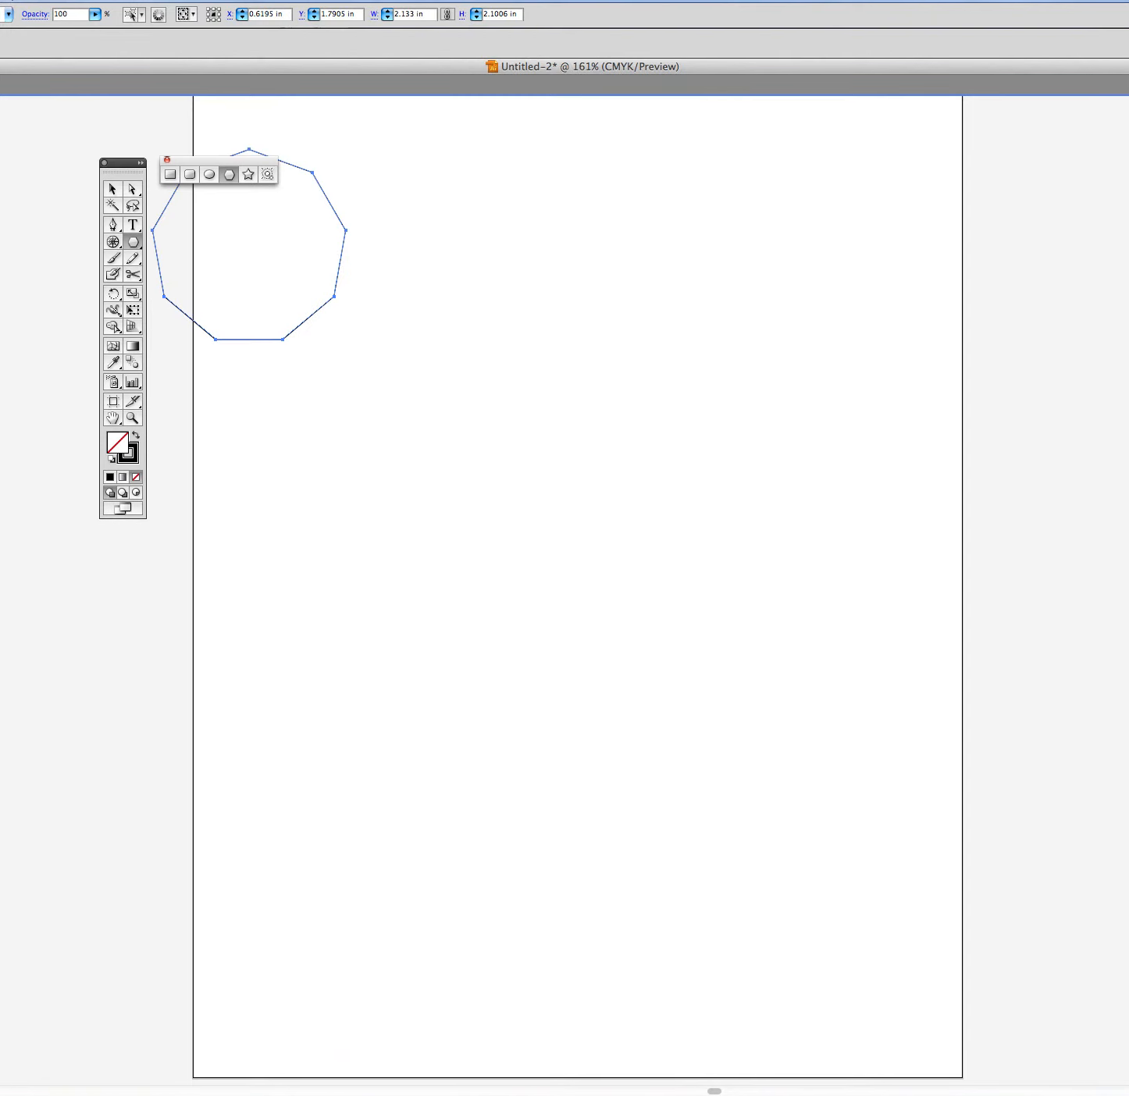
pyautogui.click(112, 189)
pyautogui.moveTo(325, 310); pyautogui.dragTo(678, 530)
pyautogui.click(785, 561)
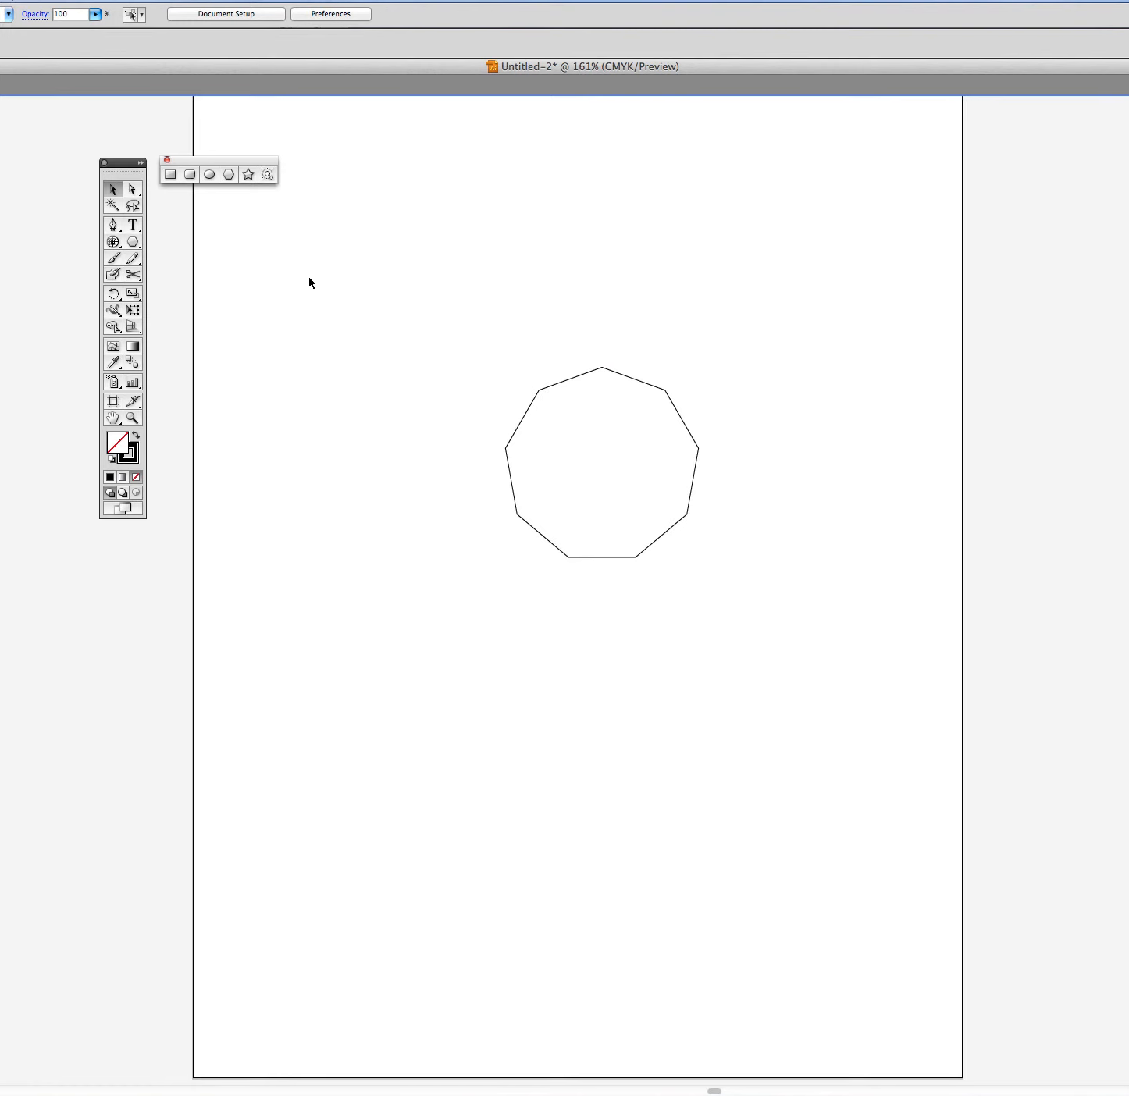
# Pull the nine-sided polygon's top anchor point straight down with the Direct Selection tool to form a V-shaped notch.
pyautogui.click(129, 187)
pyautogui.click(591, 373)
pyautogui.moveTo(602, 368); pyautogui.dragTo(602, 495)
pyautogui.click(580, 344)
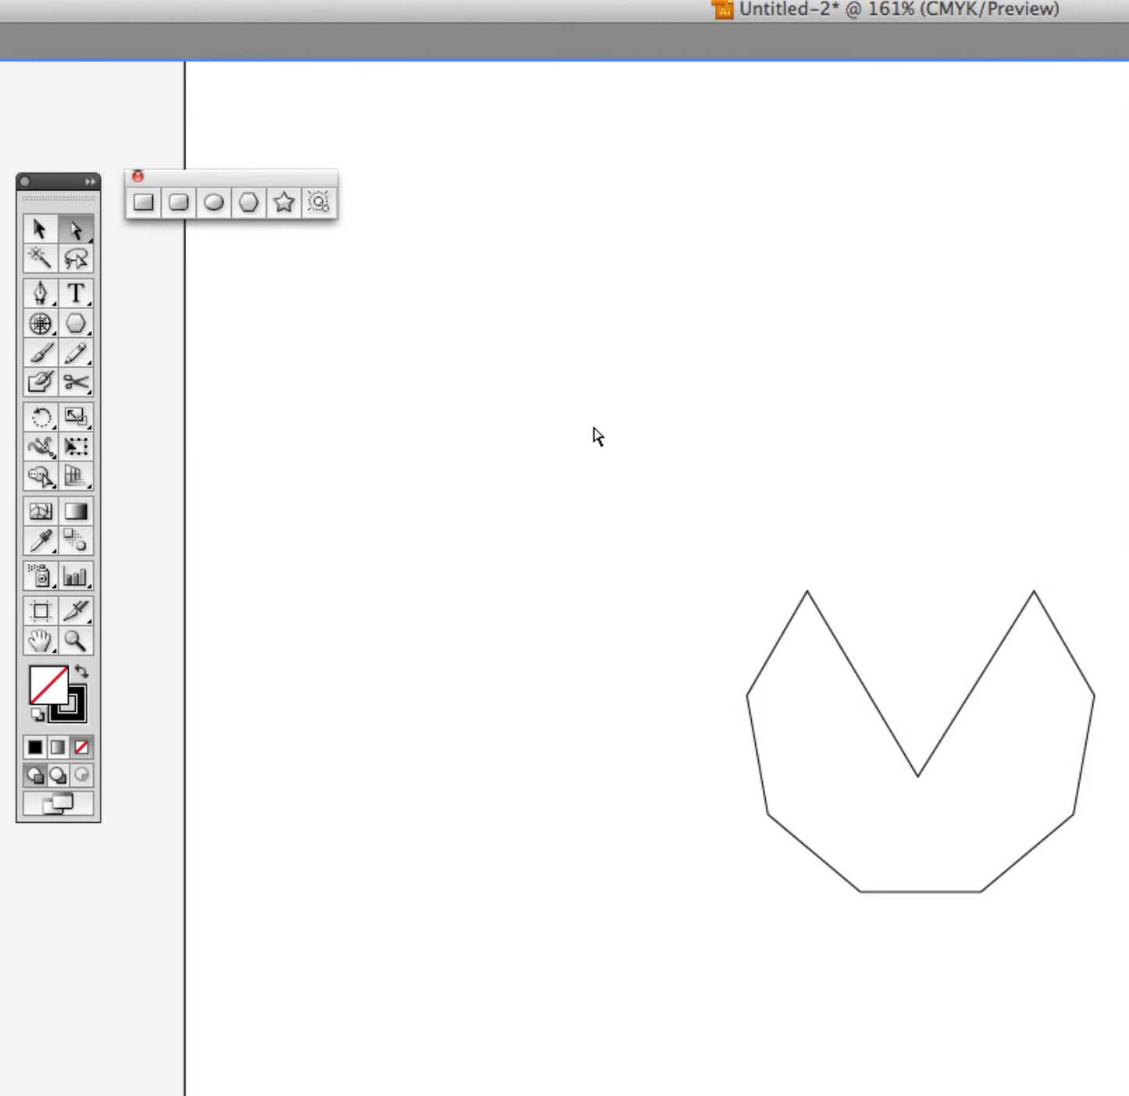
# Delete the notched polygon and create a star with radius 1 of 0.3472 in, radius 2 of 0.69 in and 4 points.
pyautogui.moveTo(607, 442); pyautogui.dragTo(1117, 906)
pyautogui.press('Delete')
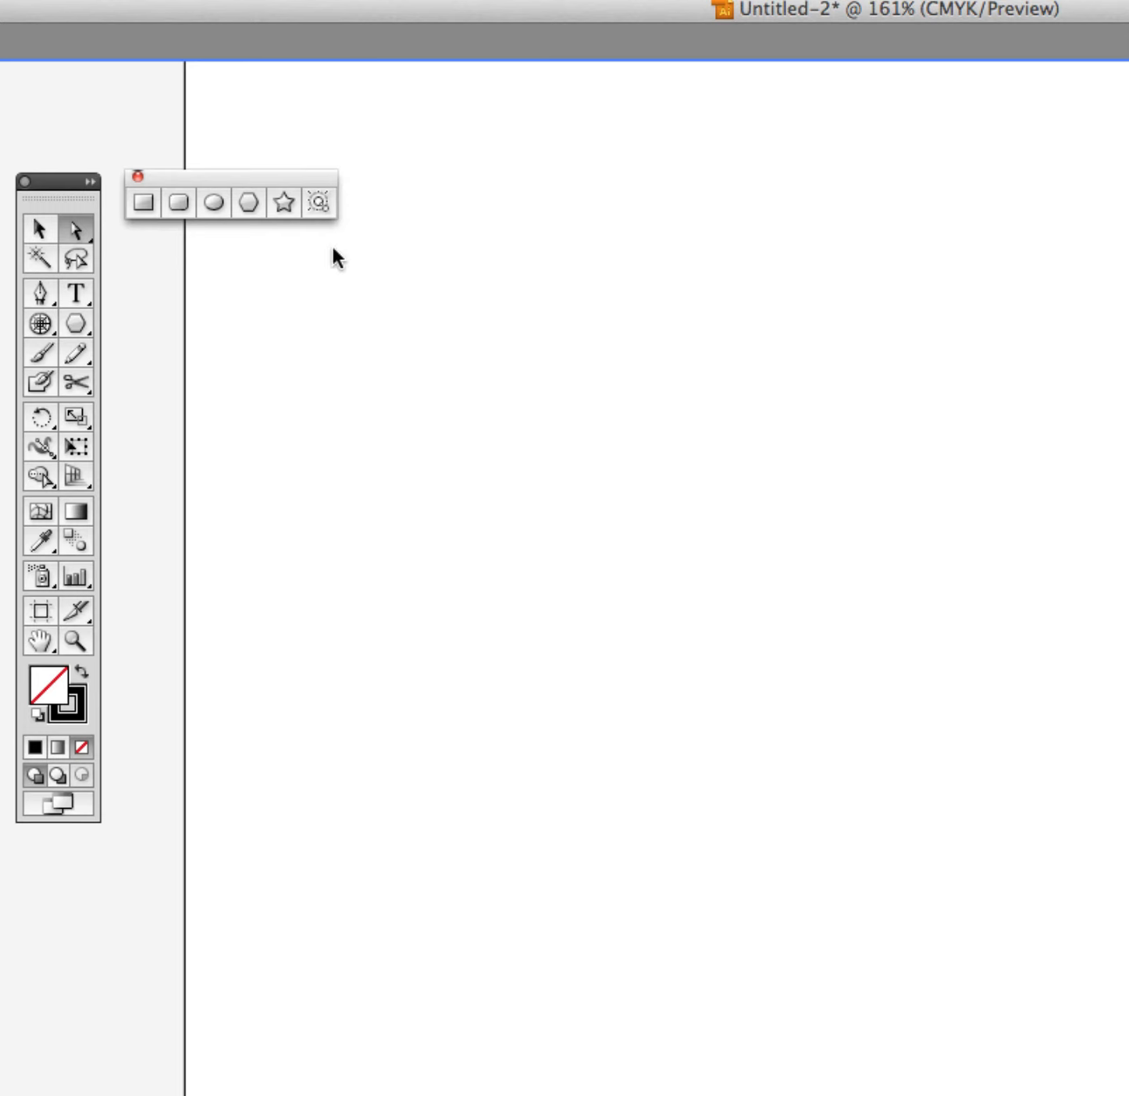
pyautogui.click(284, 202)
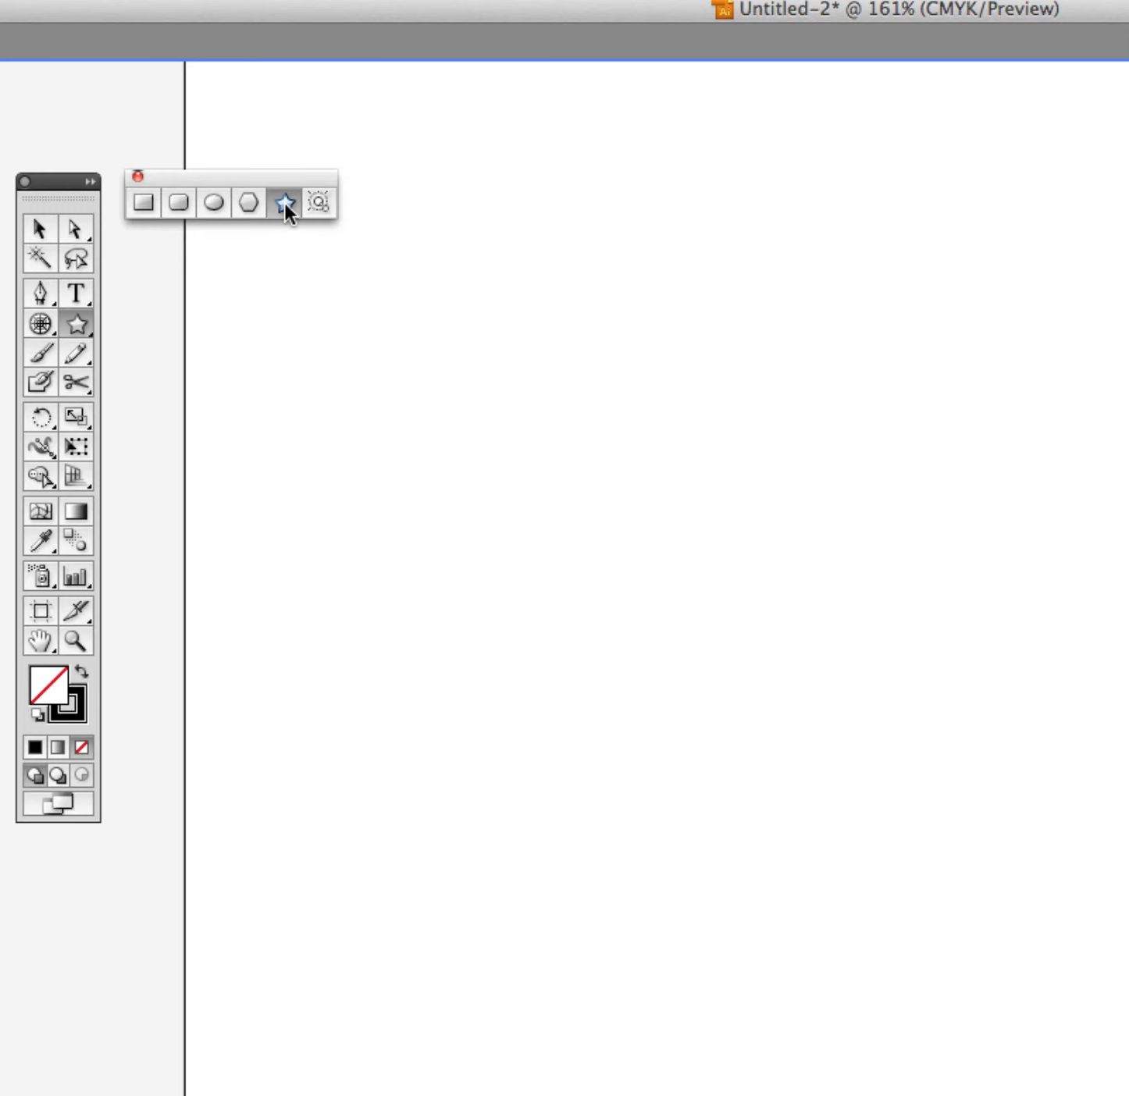
pyautogui.click(345, 328)
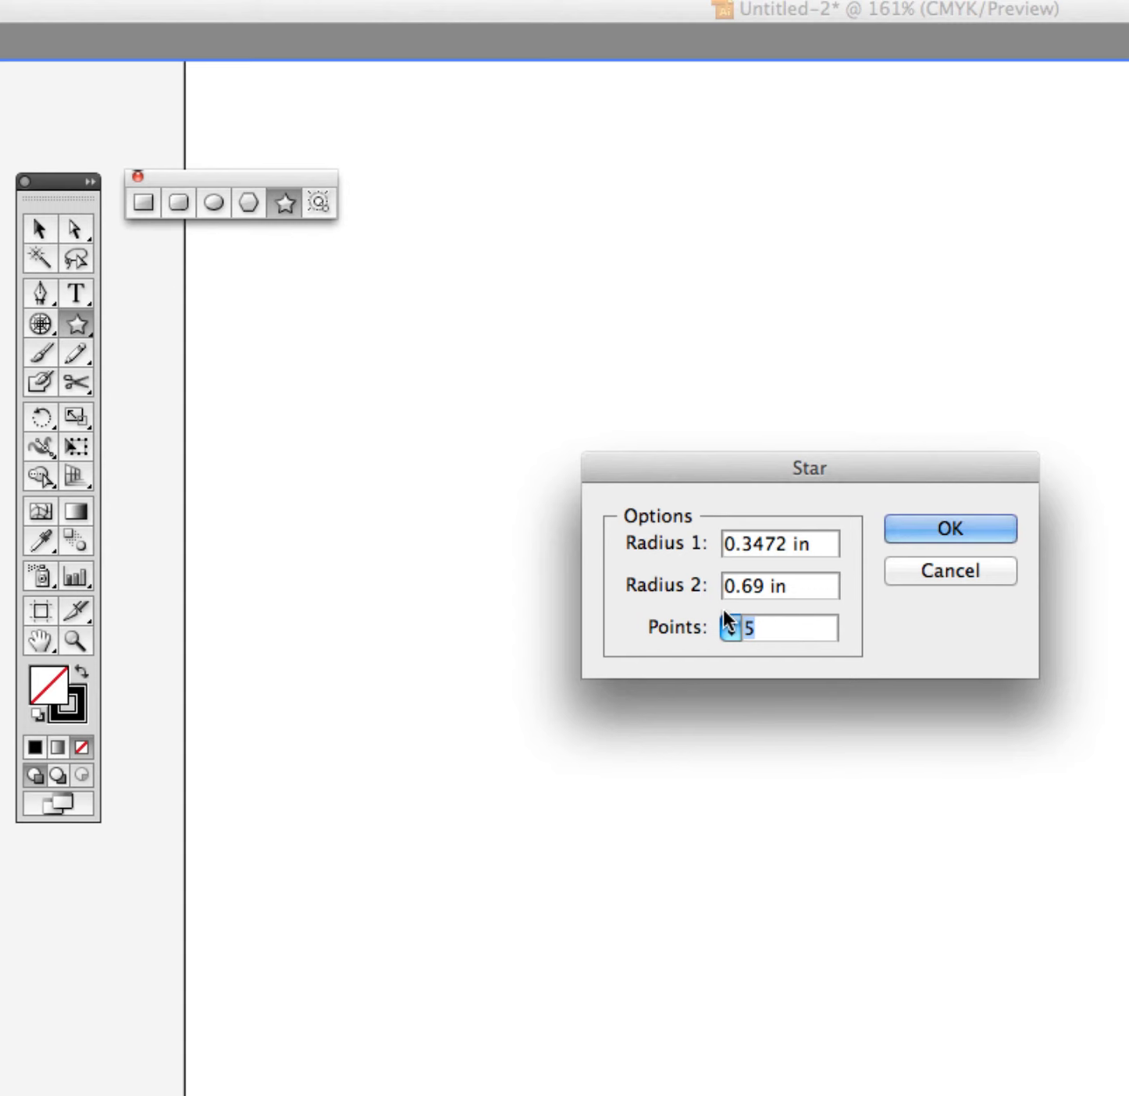
pyautogui.write('4')
pyautogui.press('Return')
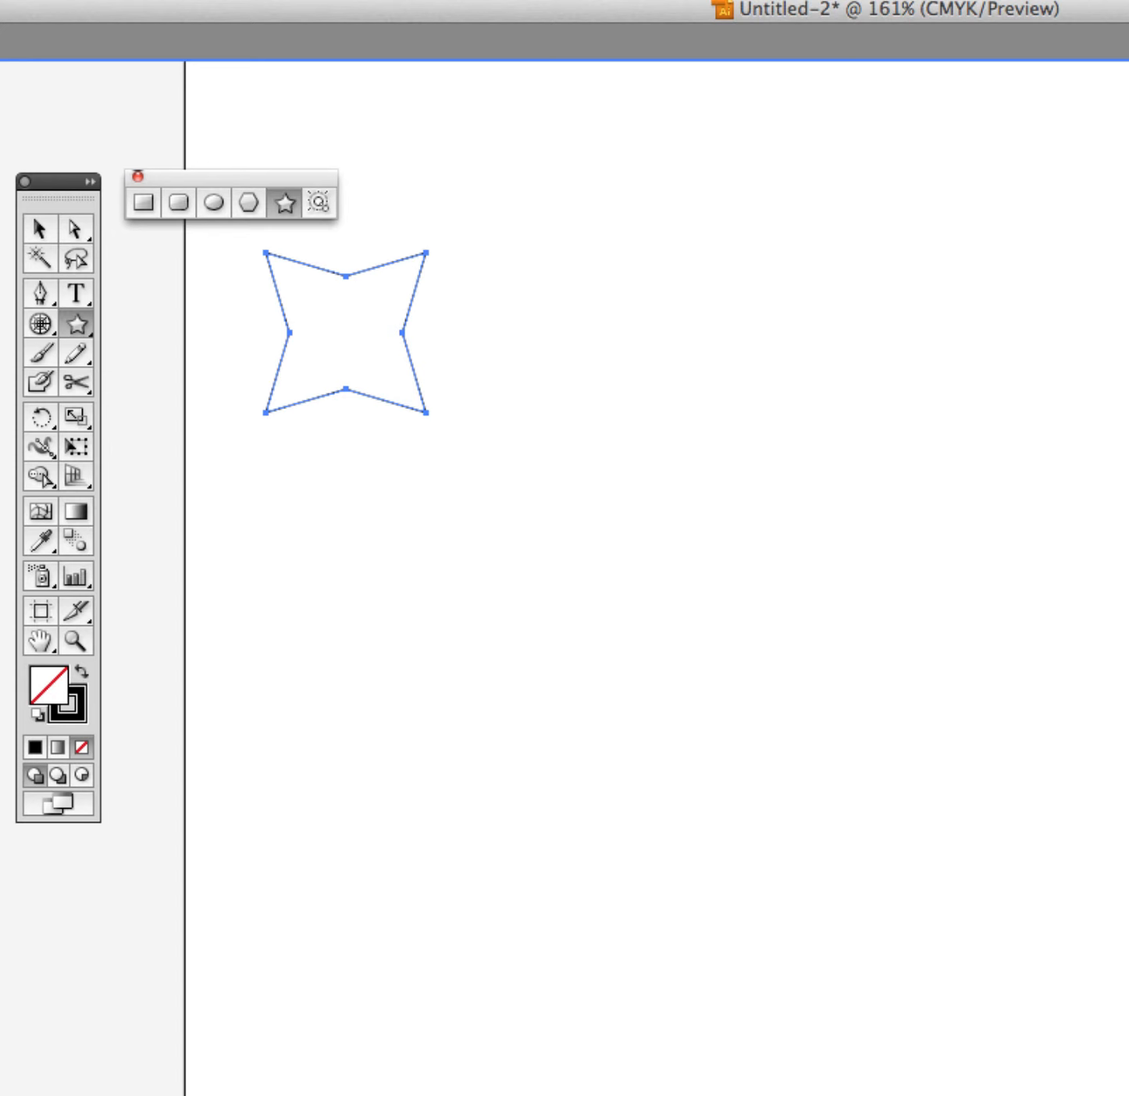
# Move the four-pointed star down and right toward the middle of the artboard, and deselect it.
pyautogui.click(51, 227)
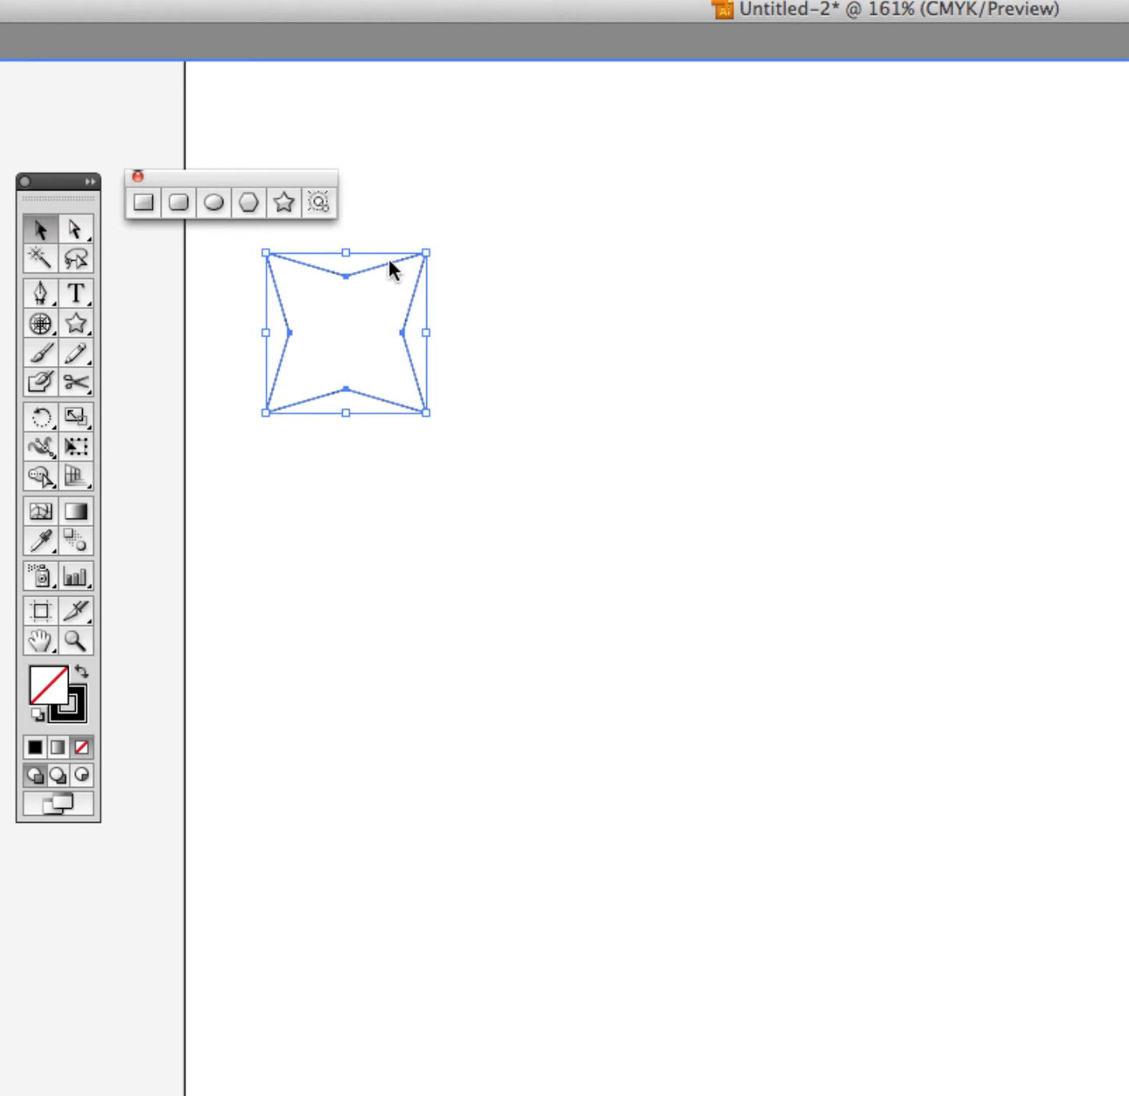
pyautogui.moveTo(390, 261); pyautogui.dragTo(760, 451)
pyautogui.moveTo(406, 414); pyautogui.dragTo(912, 622)
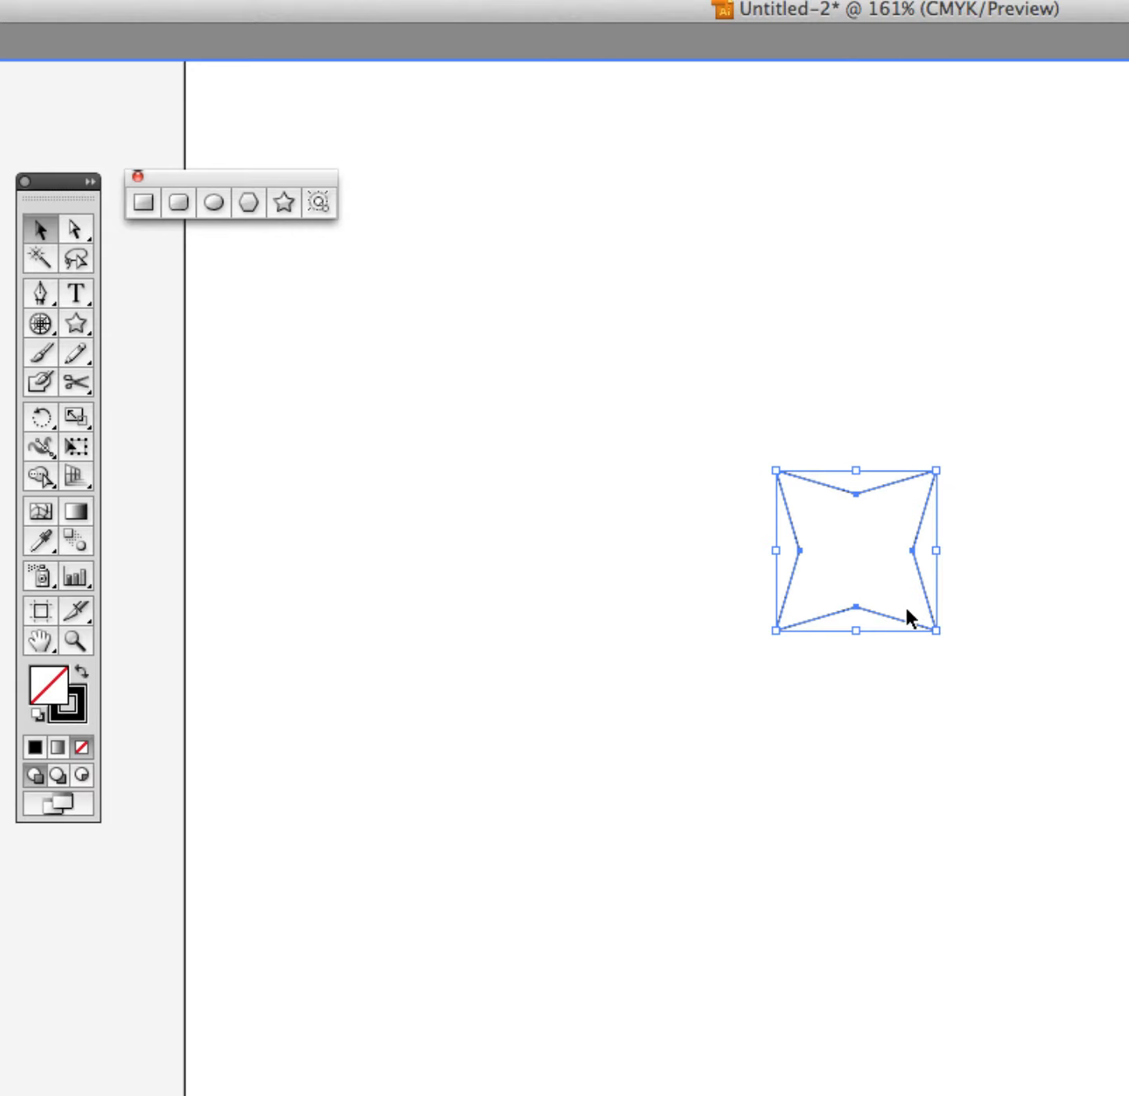
pyautogui.click(571, 431)
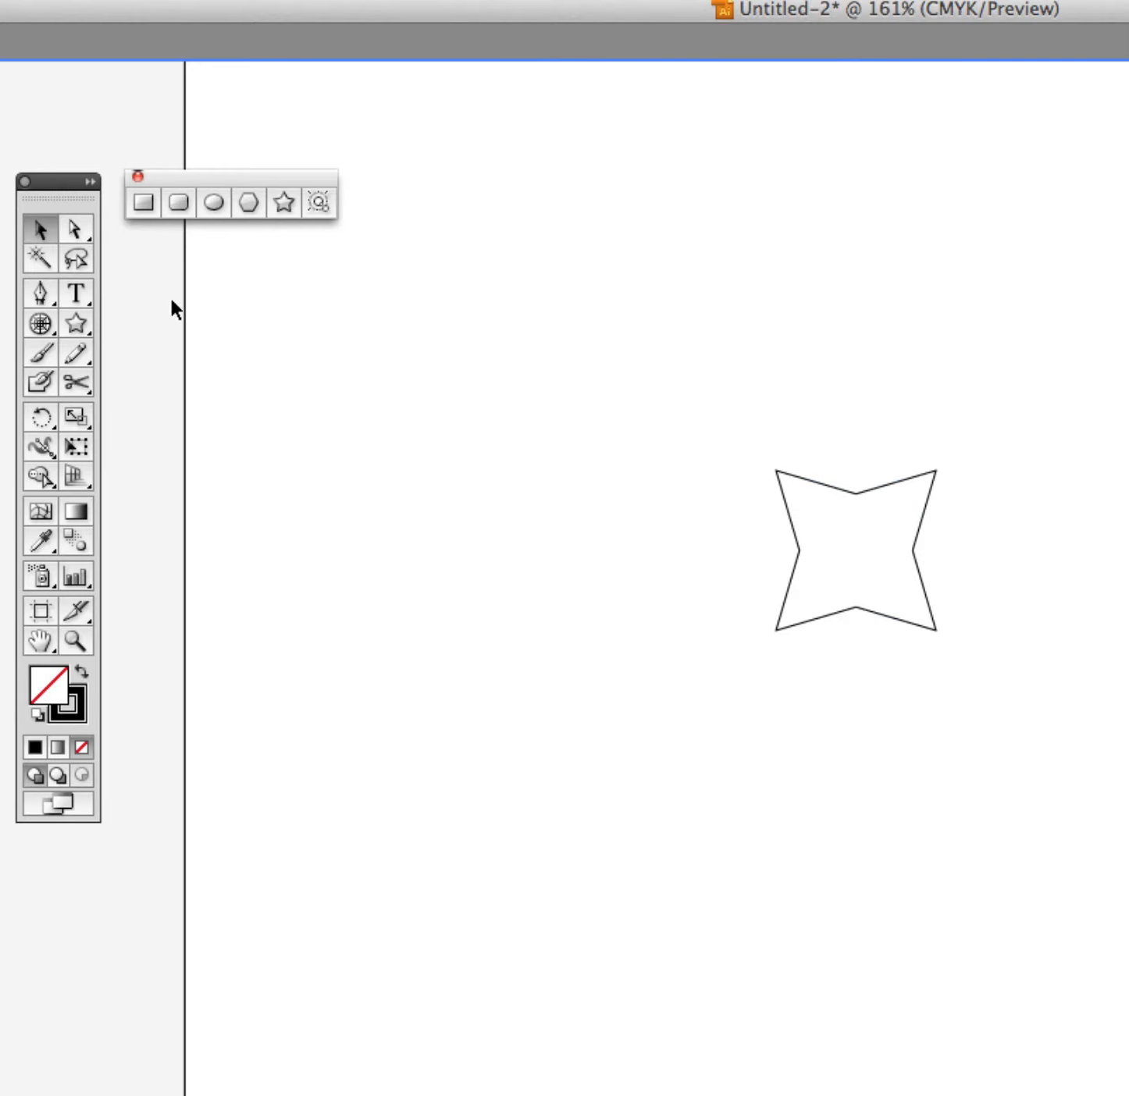
# Pull the four-pointed star's lower-right tip far down and right with the Direct Selection tool, and deselect the star.
pyautogui.click(82, 227)
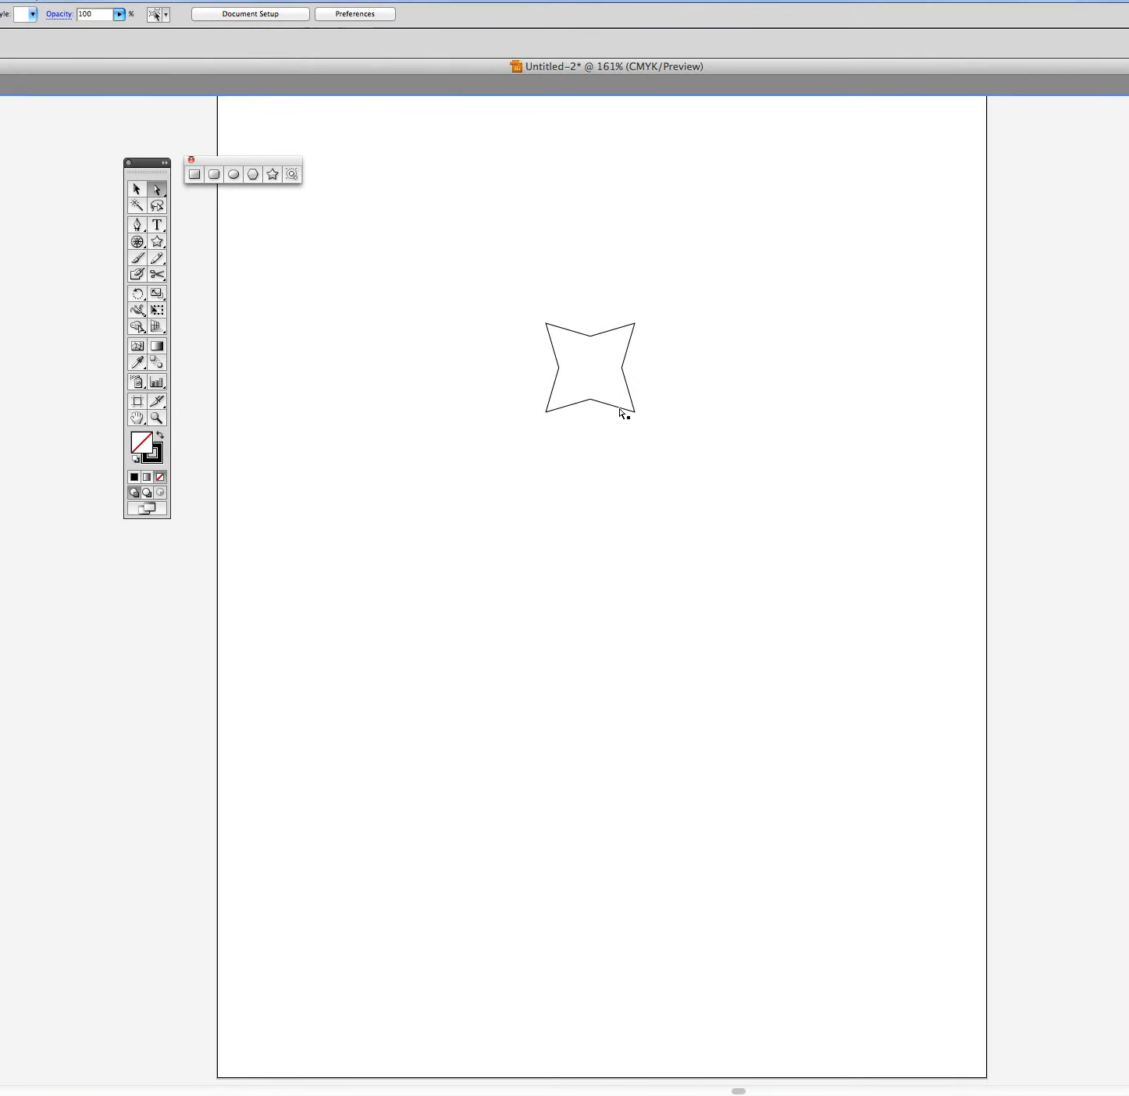
pyautogui.click(621, 408)
pyautogui.moveTo(639, 413); pyautogui.dragTo(827, 619)
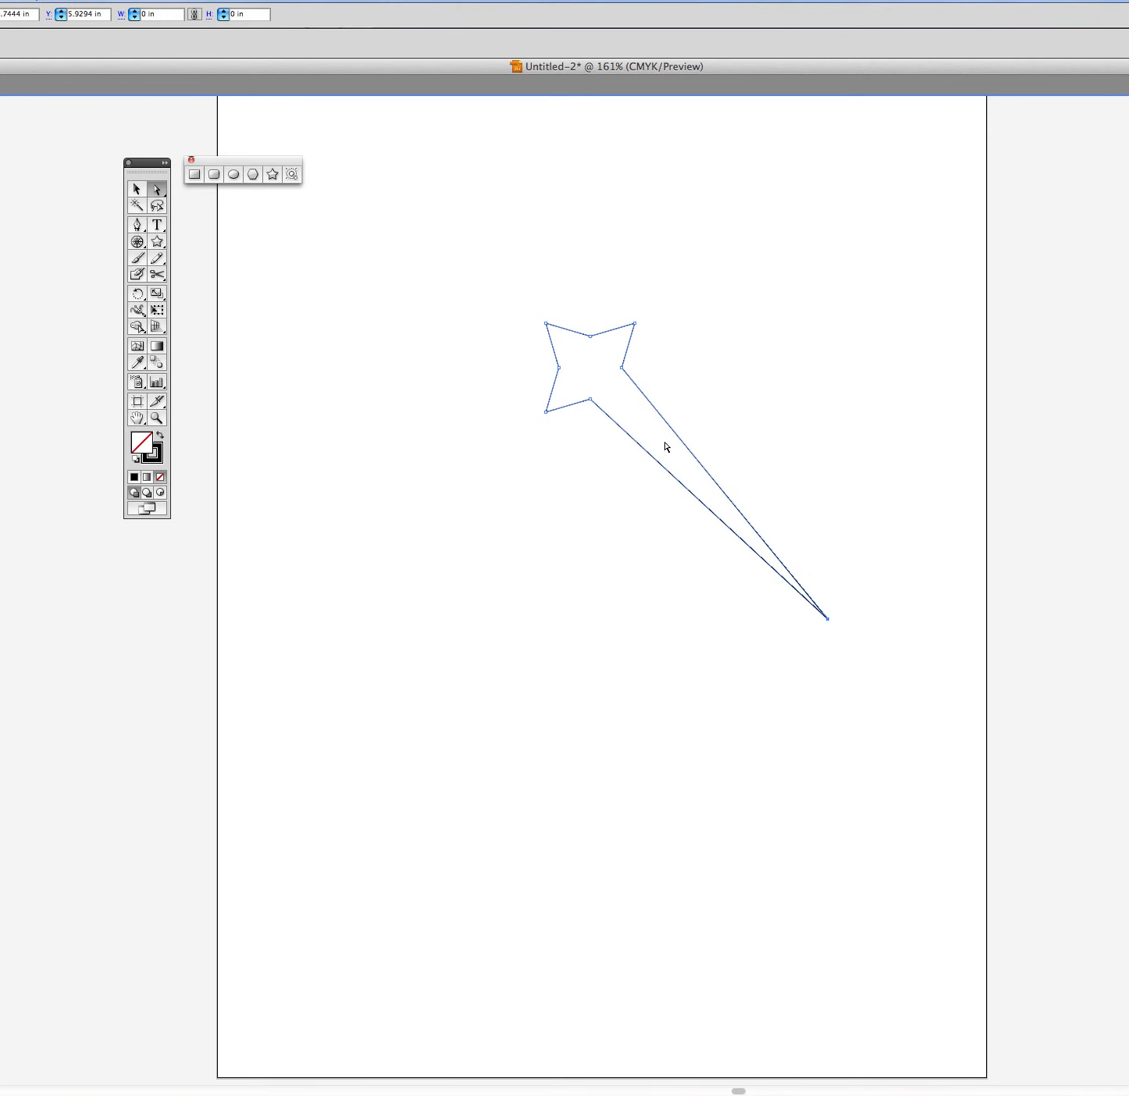
pyautogui.click(831, 423)
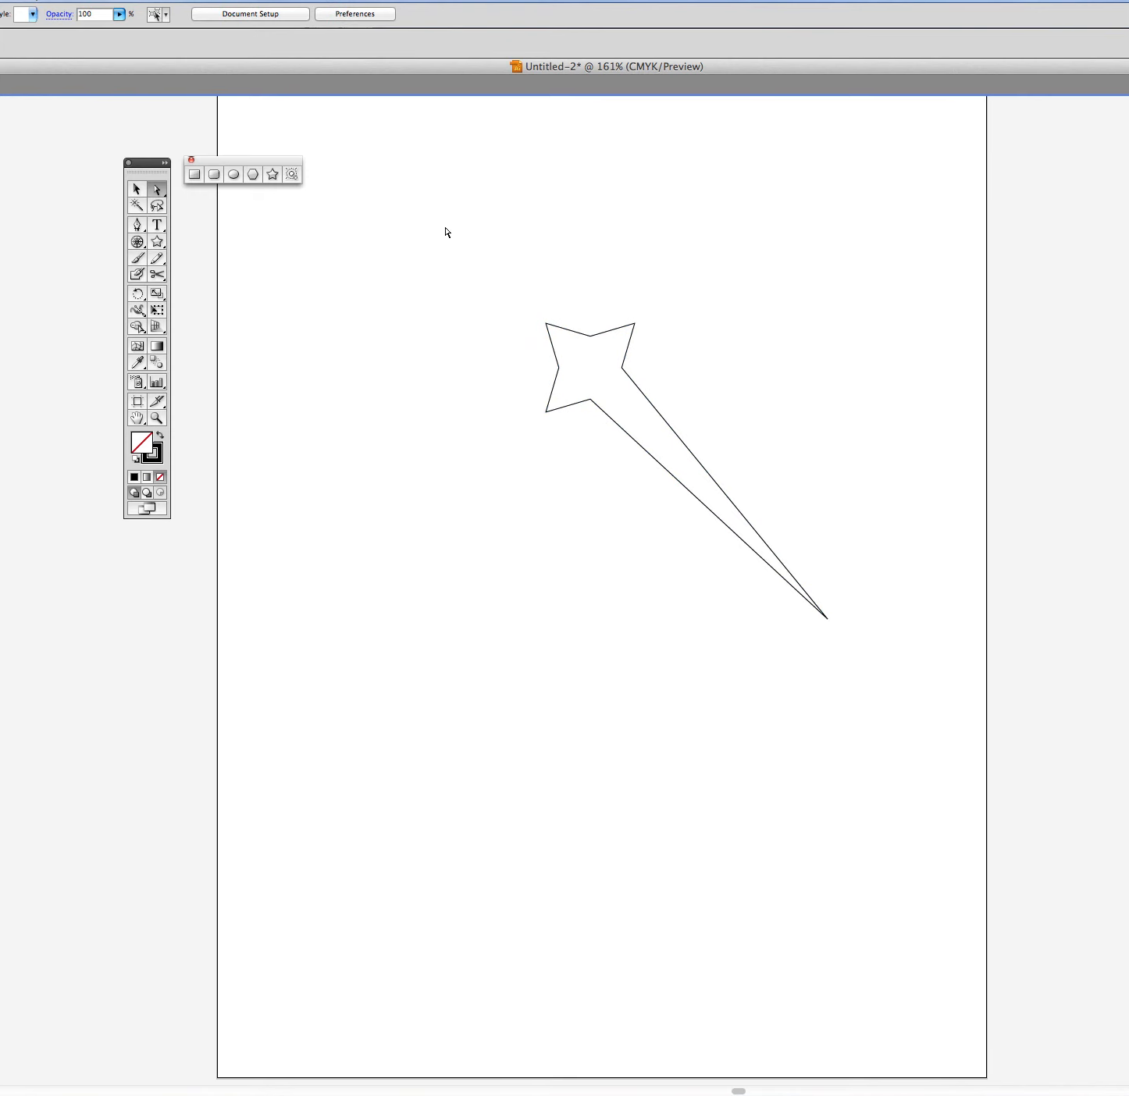
# Delete the stretched star and create a 15-point star with radius 1 of 0.3472 in and radius 2 of 0.69 in.
pyautogui.moveTo(446, 236); pyautogui.dragTo(748, 519)
pyautogui.press('Delete')
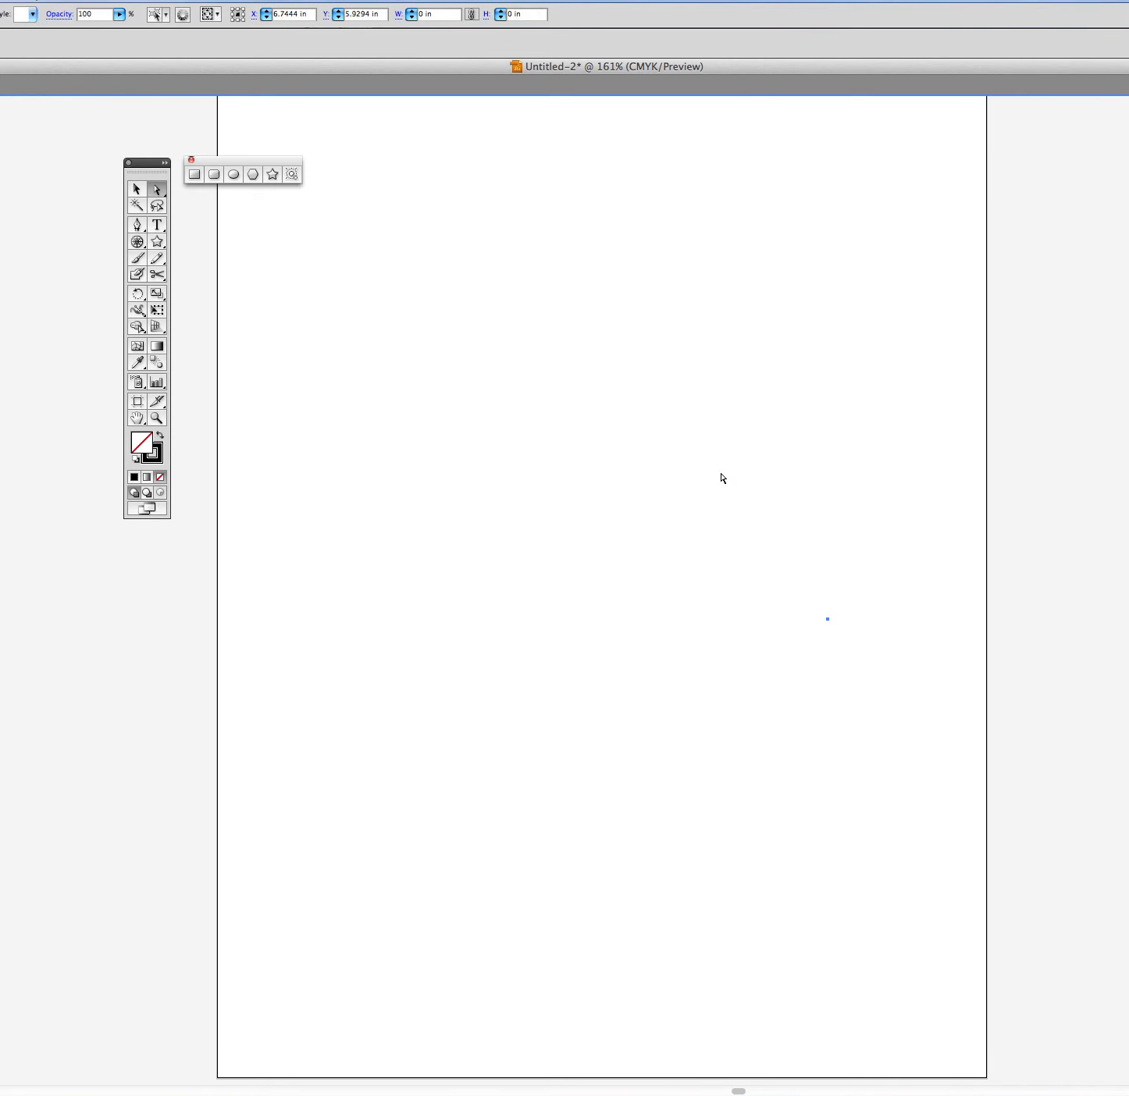
pyautogui.click(272, 173)
pyautogui.click(388, 289)
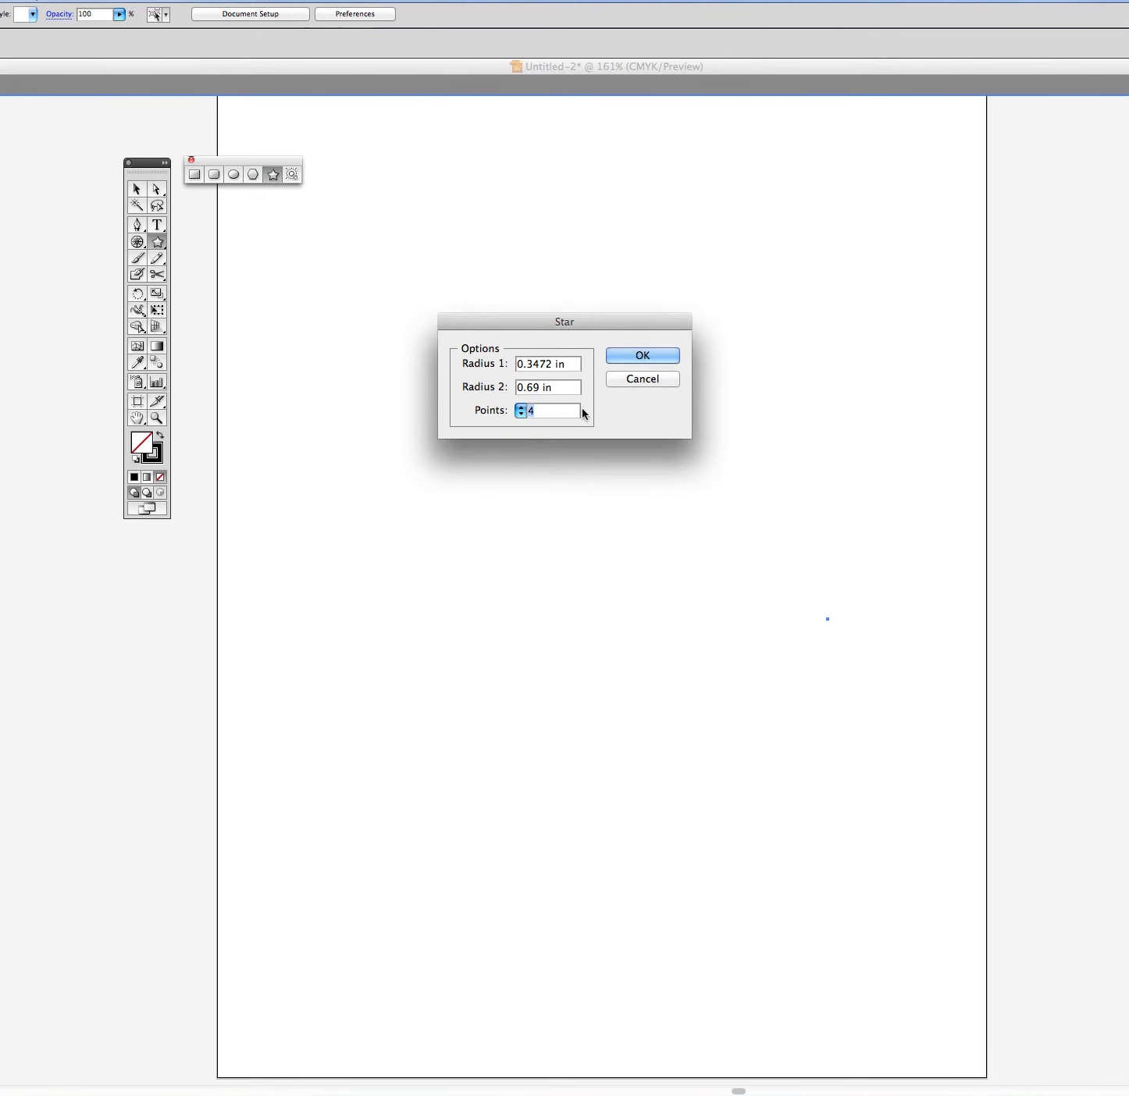
pyautogui.write('15')
pyautogui.press('Return')
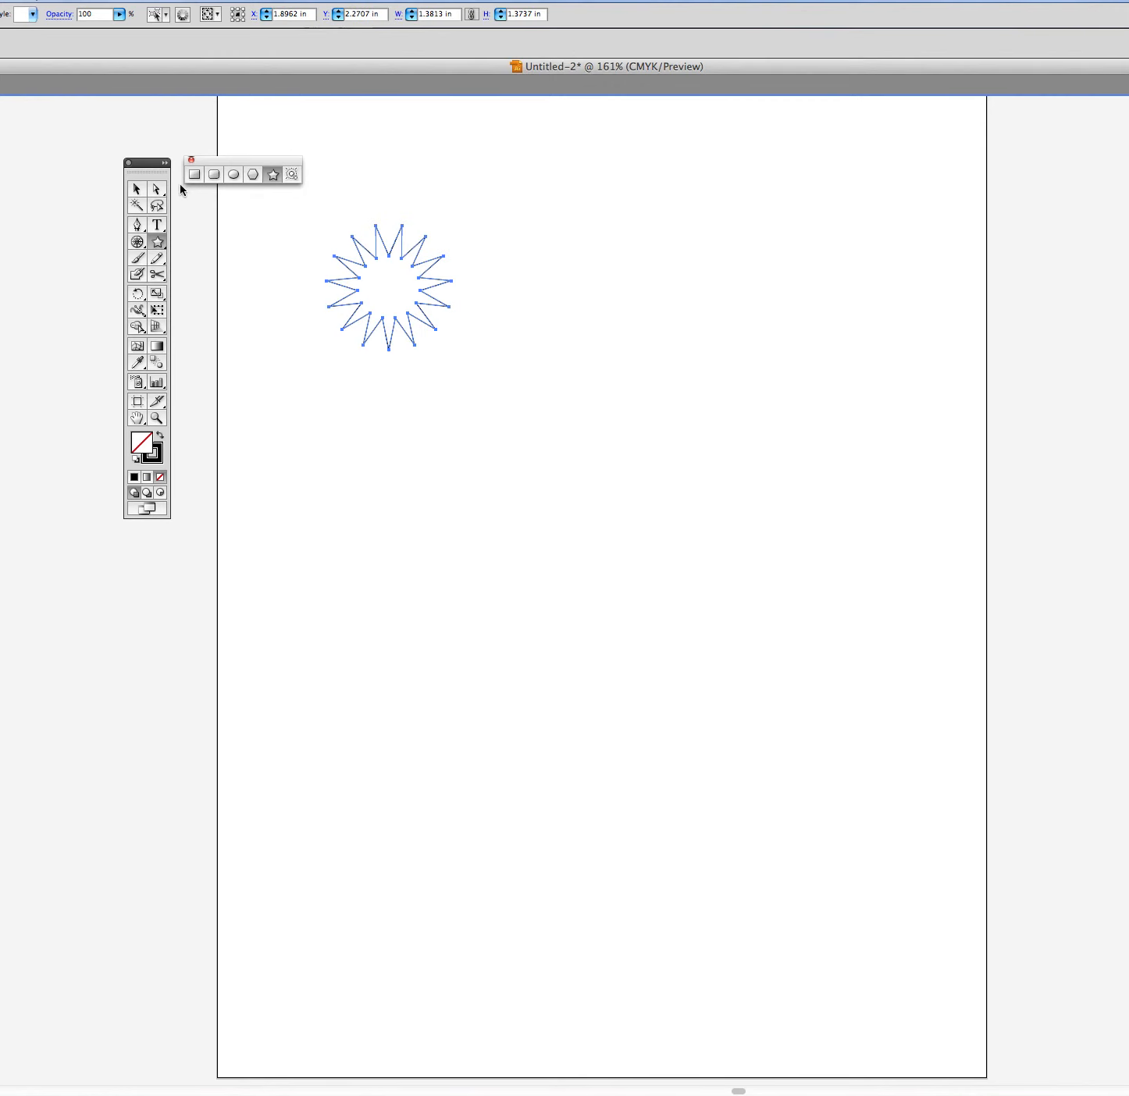
# Move the 15-point star down and right, to just above the middle of the artboard.
pyautogui.click(136, 189)
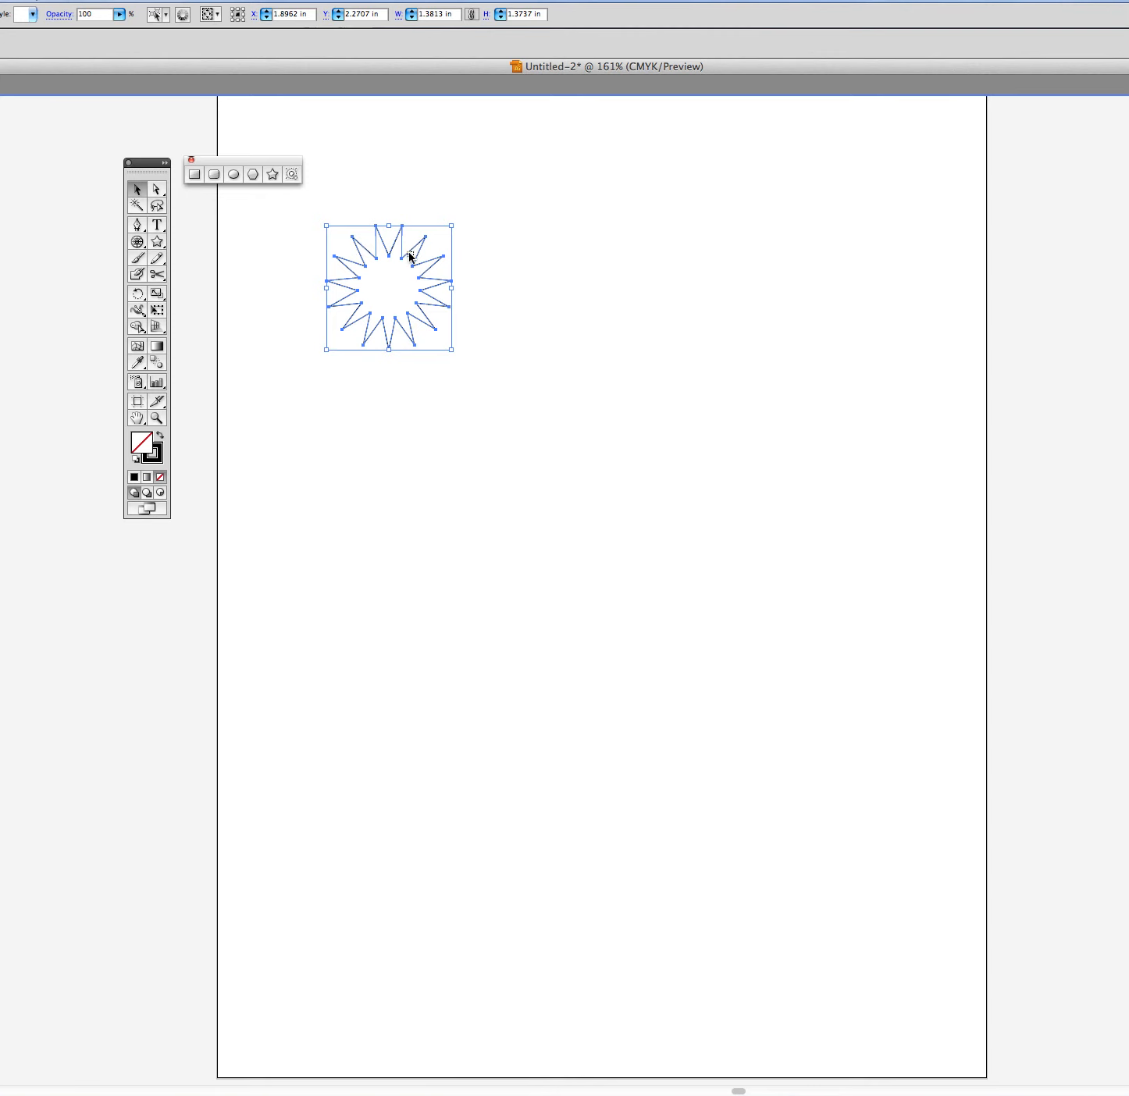
pyautogui.moveTo(407, 257); pyautogui.dragTo(526, 326)
pyautogui.moveTo(420, 322); pyautogui.dragTo(613, 516)
# Pull the 15-point star's six upper tips far outward with the Direct Selection tool to form a fan of long spikes, and deselect it.
pyautogui.click(155, 189)
pyautogui.click(588, 259)
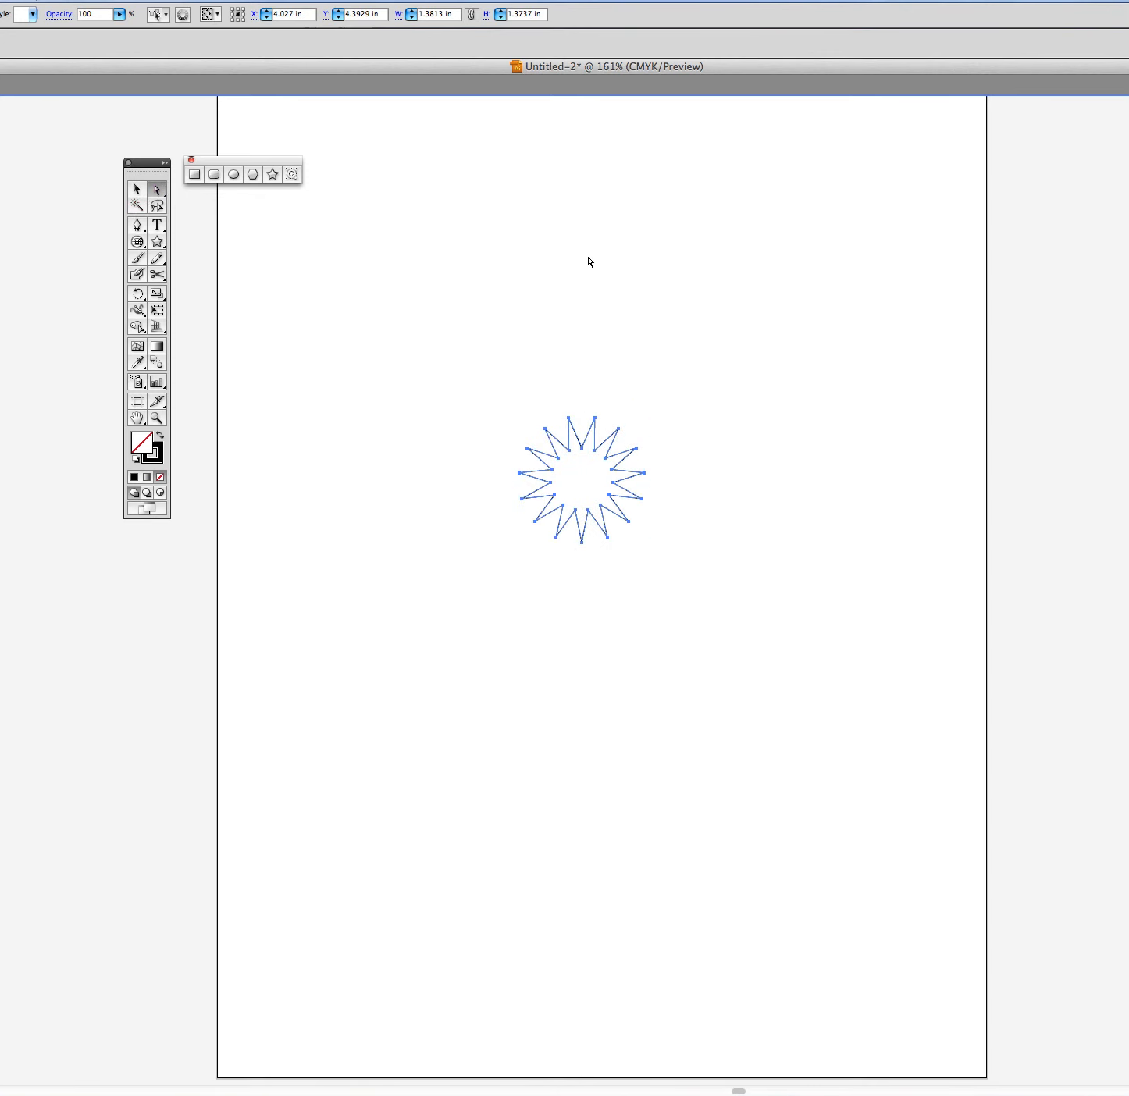
pyautogui.click(596, 425)
pyautogui.moveTo(595, 421); pyautogui.dragTo(652, 203)
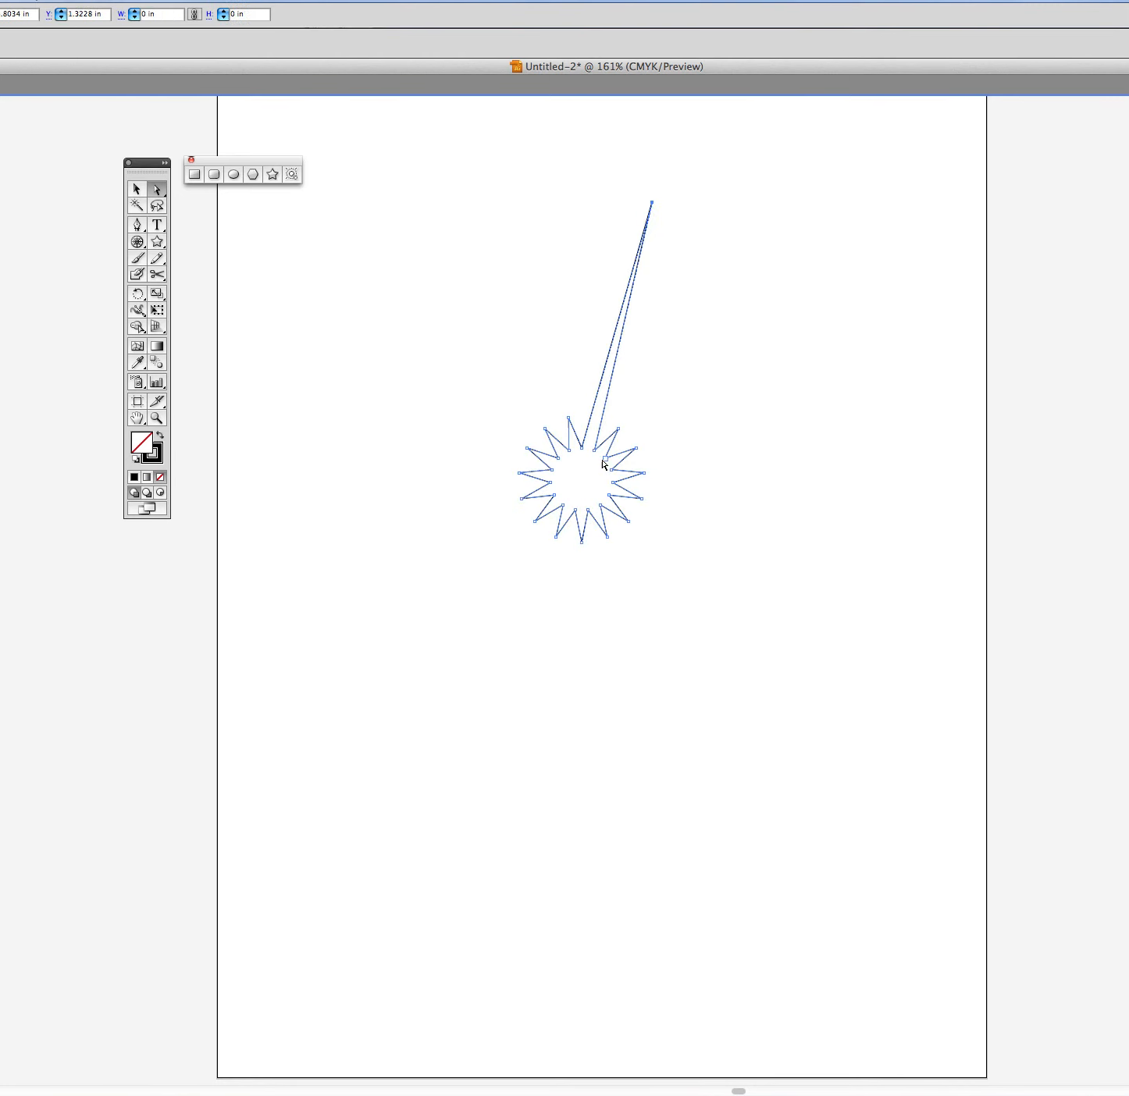
pyautogui.moveTo(635, 448); pyautogui.dragTo(791, 357)
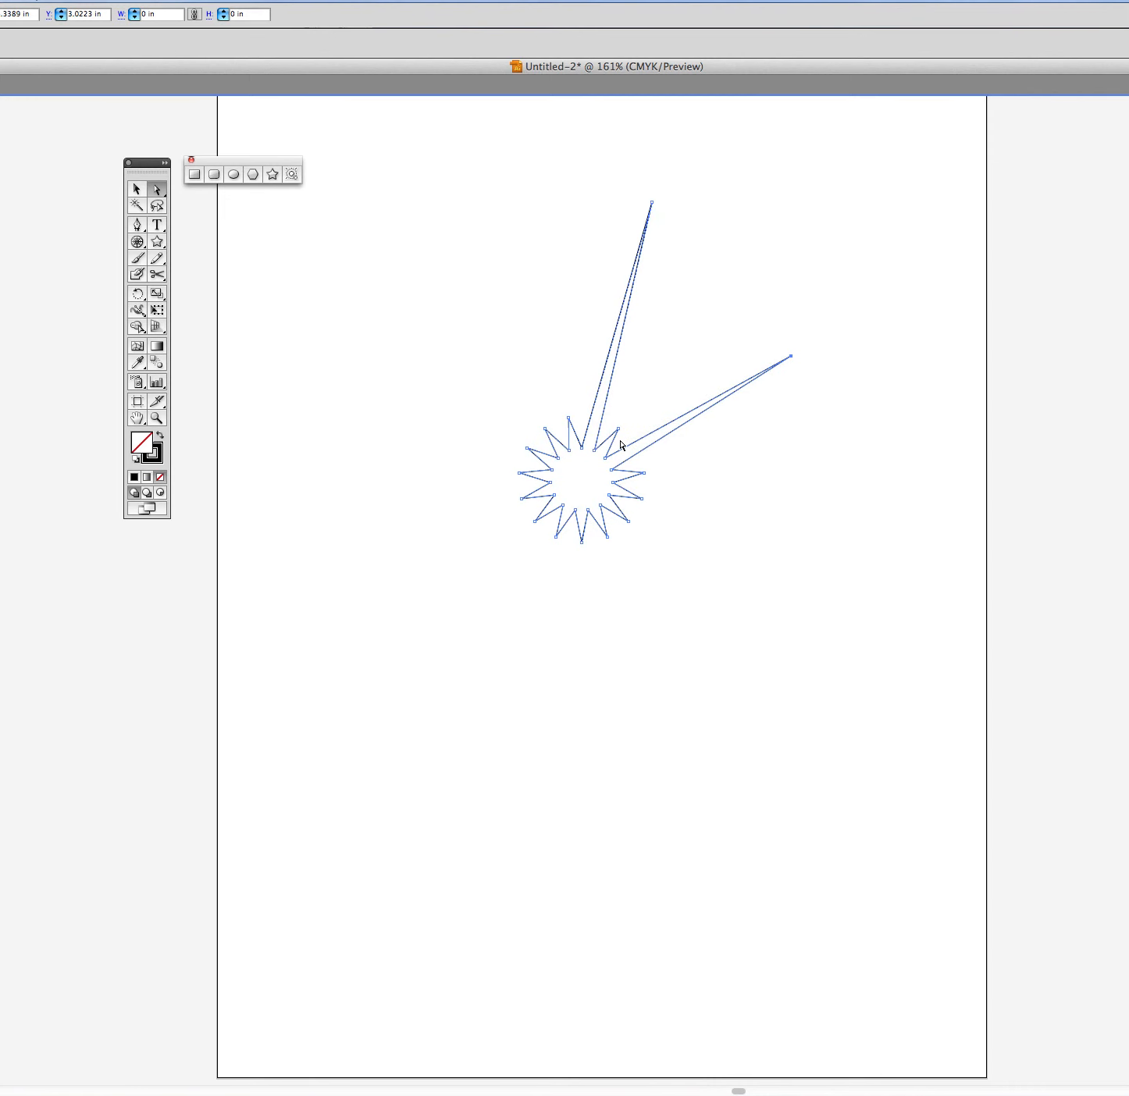
pyautogui.moveTo(619, 429); pyautogui.dragTo(720, 288)
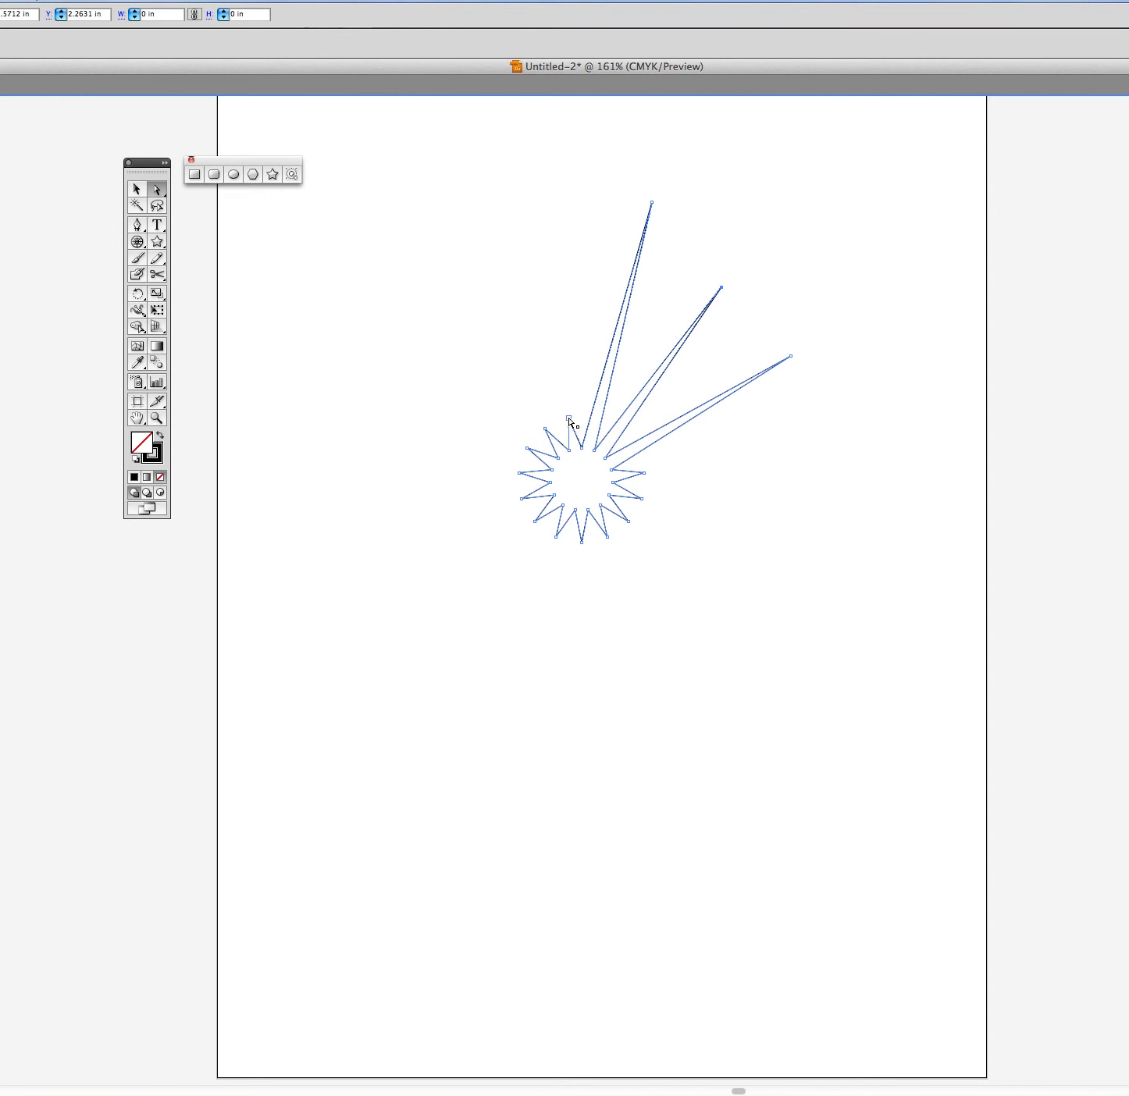
pyautogui.moveTo(568, 422); pyautogui.dragTo(541, 226)
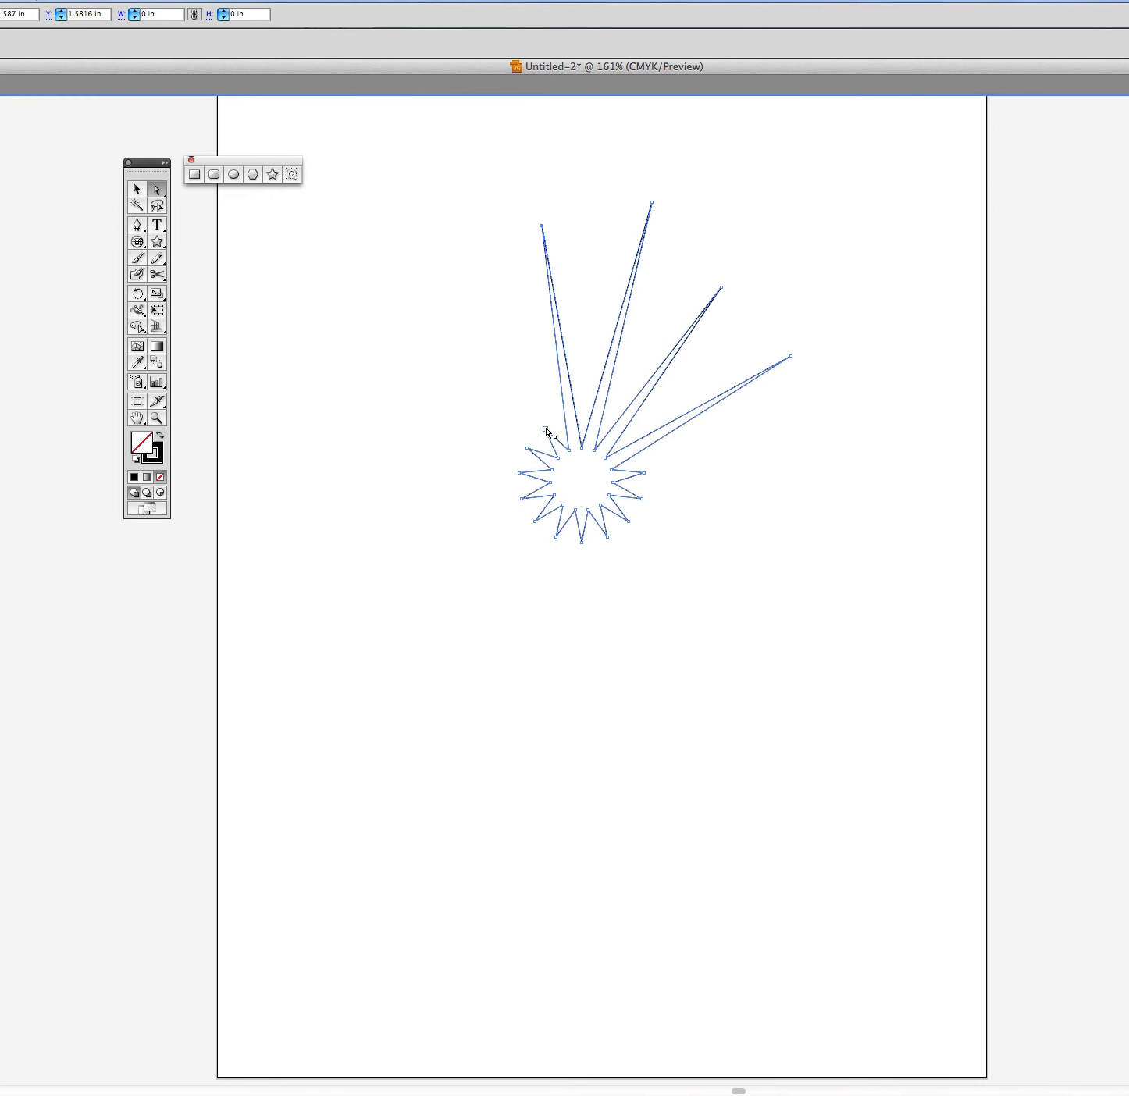
pyautogui.moveTo(545, 429); pyautogui.dragTo(467, 309)
pyautogui.moveTo(529, 453); pyautogui.dragTo(434, 391)
pyautogui.click(379, 424)
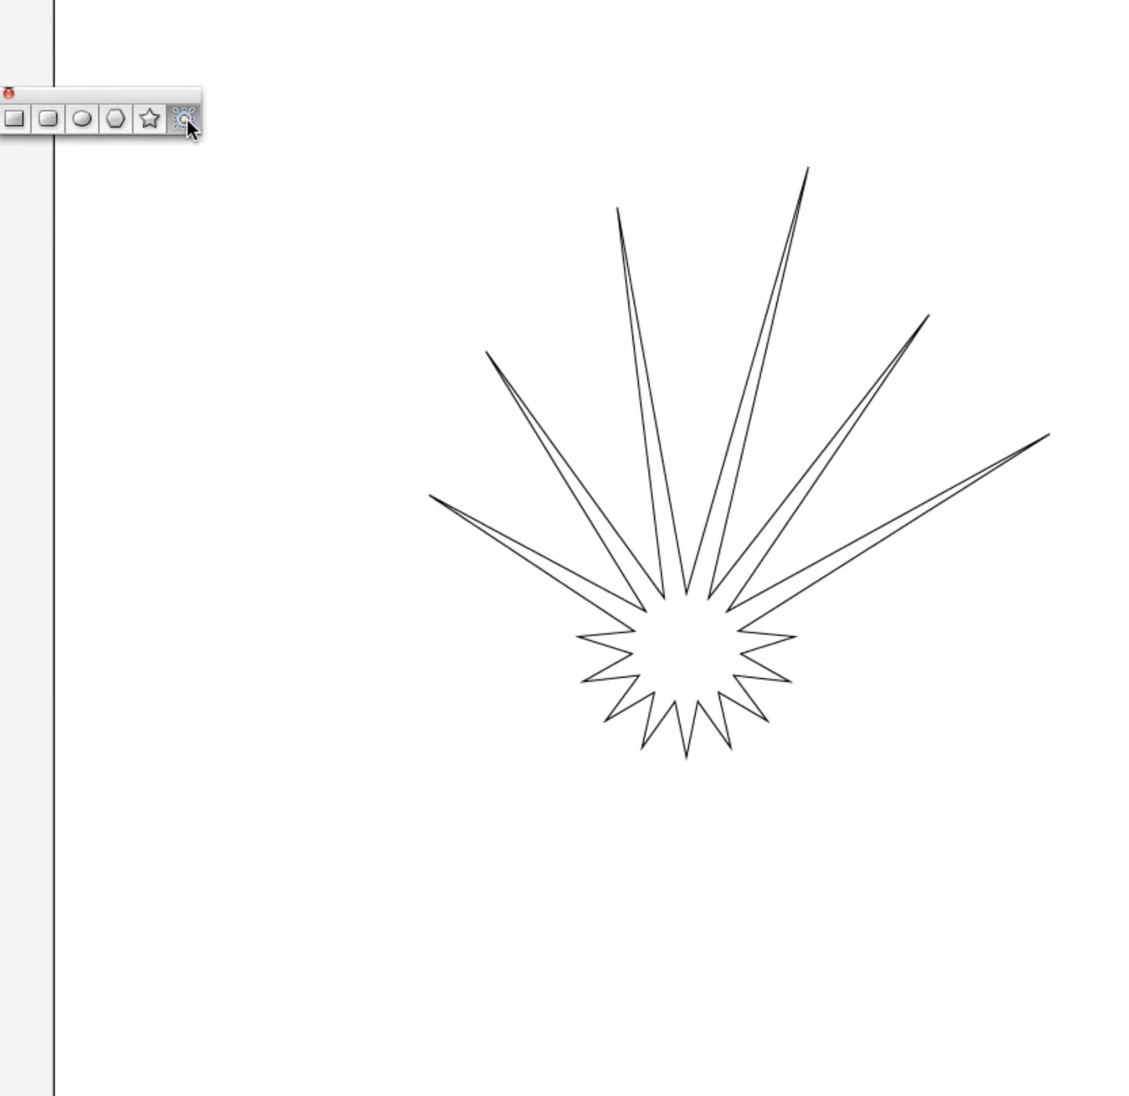
# Draw a lens flare about 3.8 in wide with the Flare tool, move it down and right below the spiked star, and deselect it.
pyautogui.moveTo(506, 584); pyautogui.dragTo(570, 649)
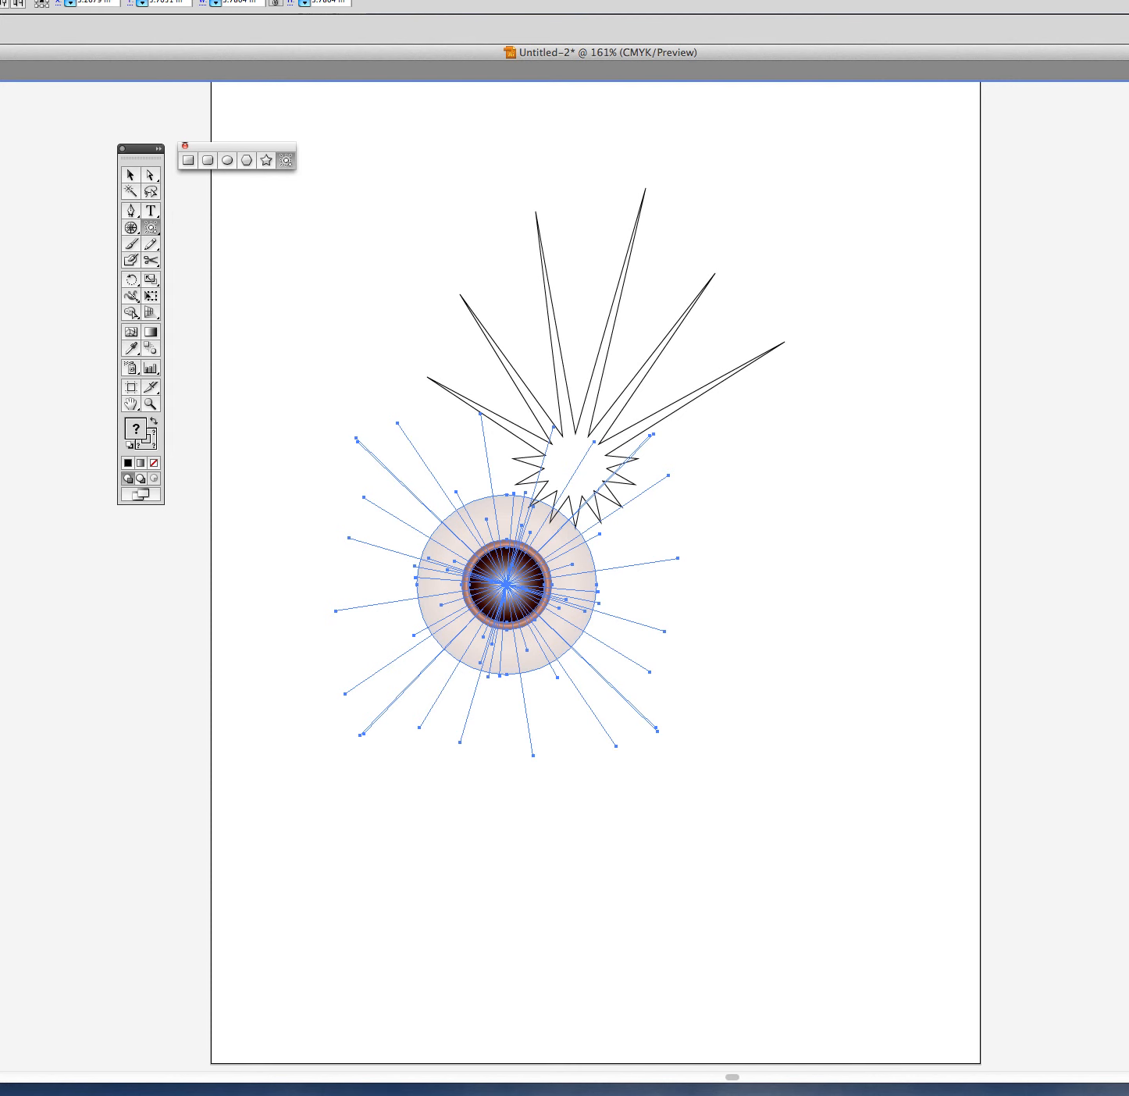
pyautogui.click(130, 175)
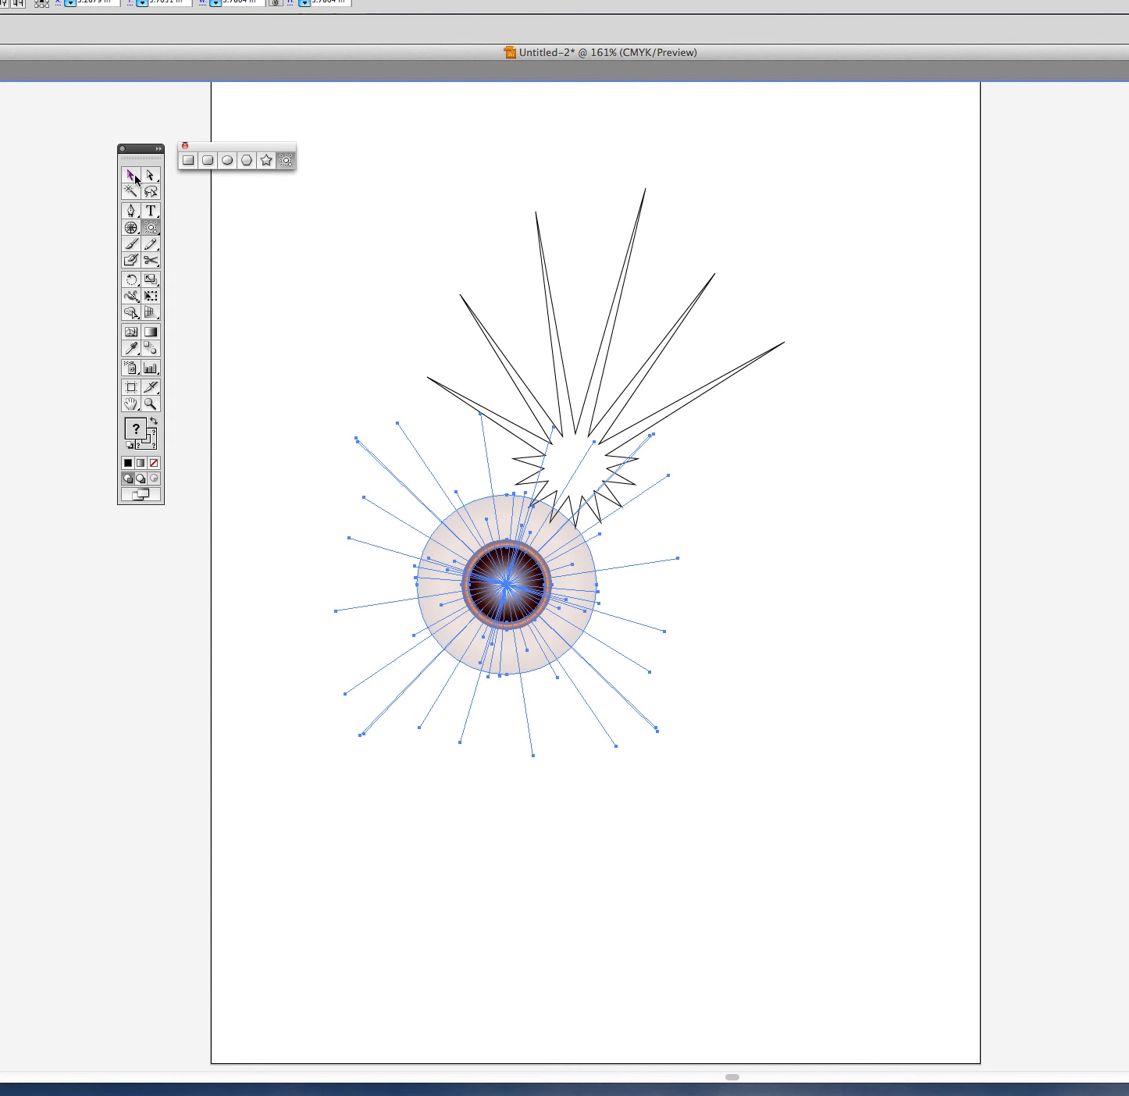
pyautogui.click(287, 232)
pyautogui.moveTo(560, 646); pyautogui.dragTo(646, 724)
pyautogui.click(837, 660)
pyautogui.click(662, 676)
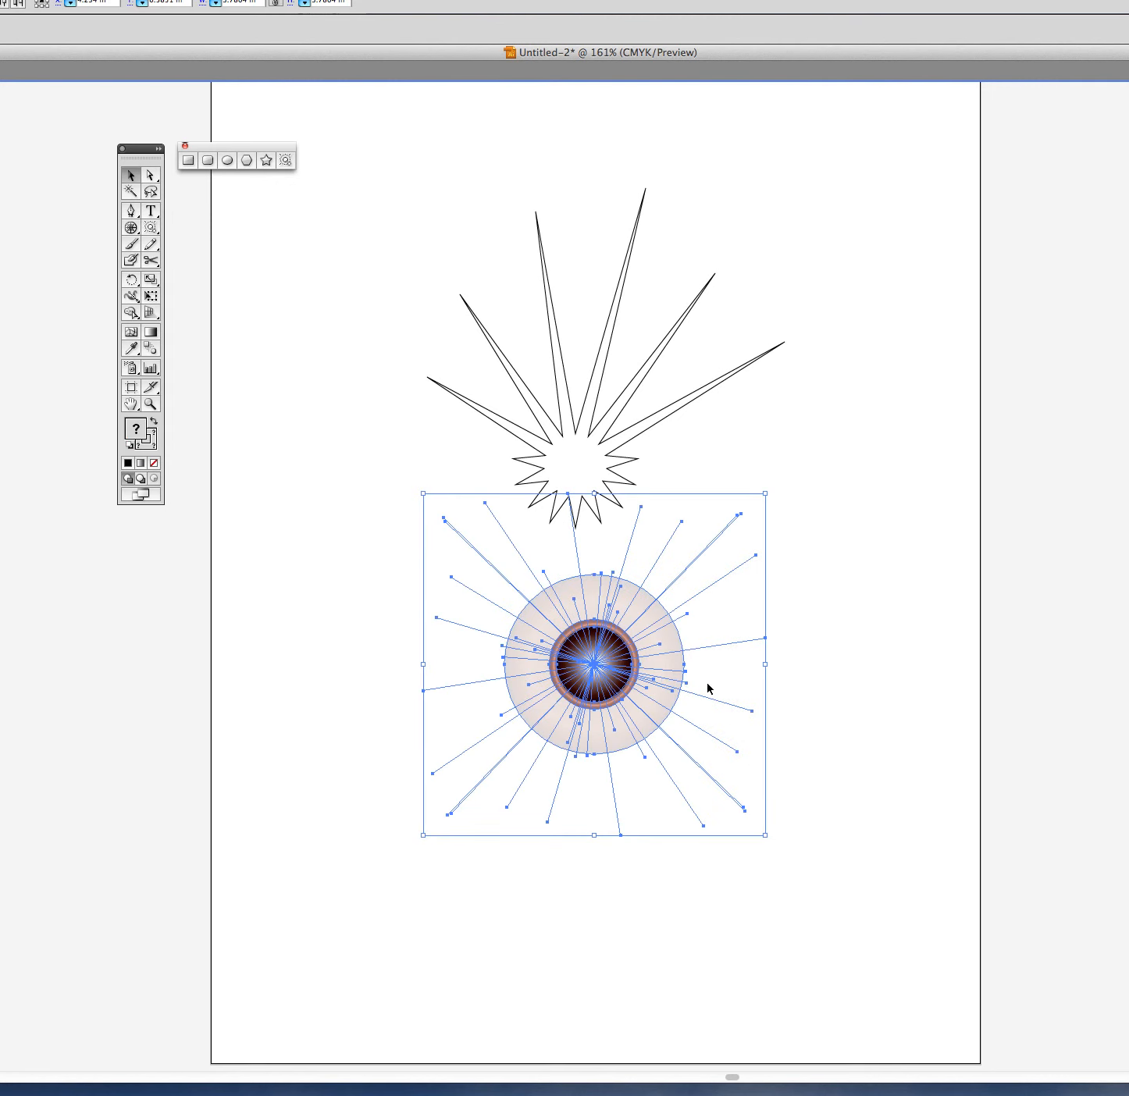
pyautogui.click(798, 699)
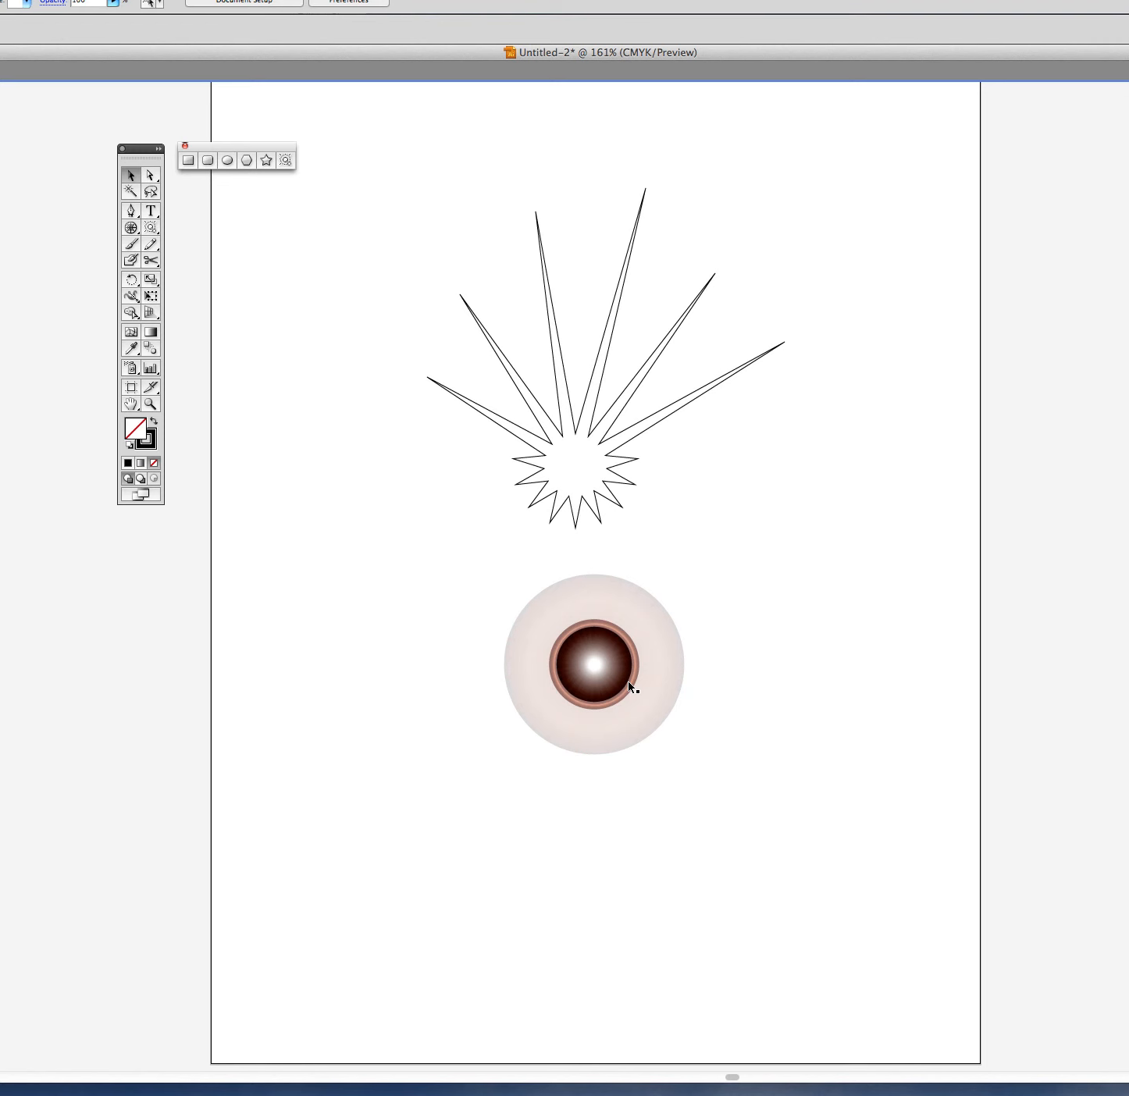
# Delete the lens flare below the spiked star.
pyautogui.click(629, 686)
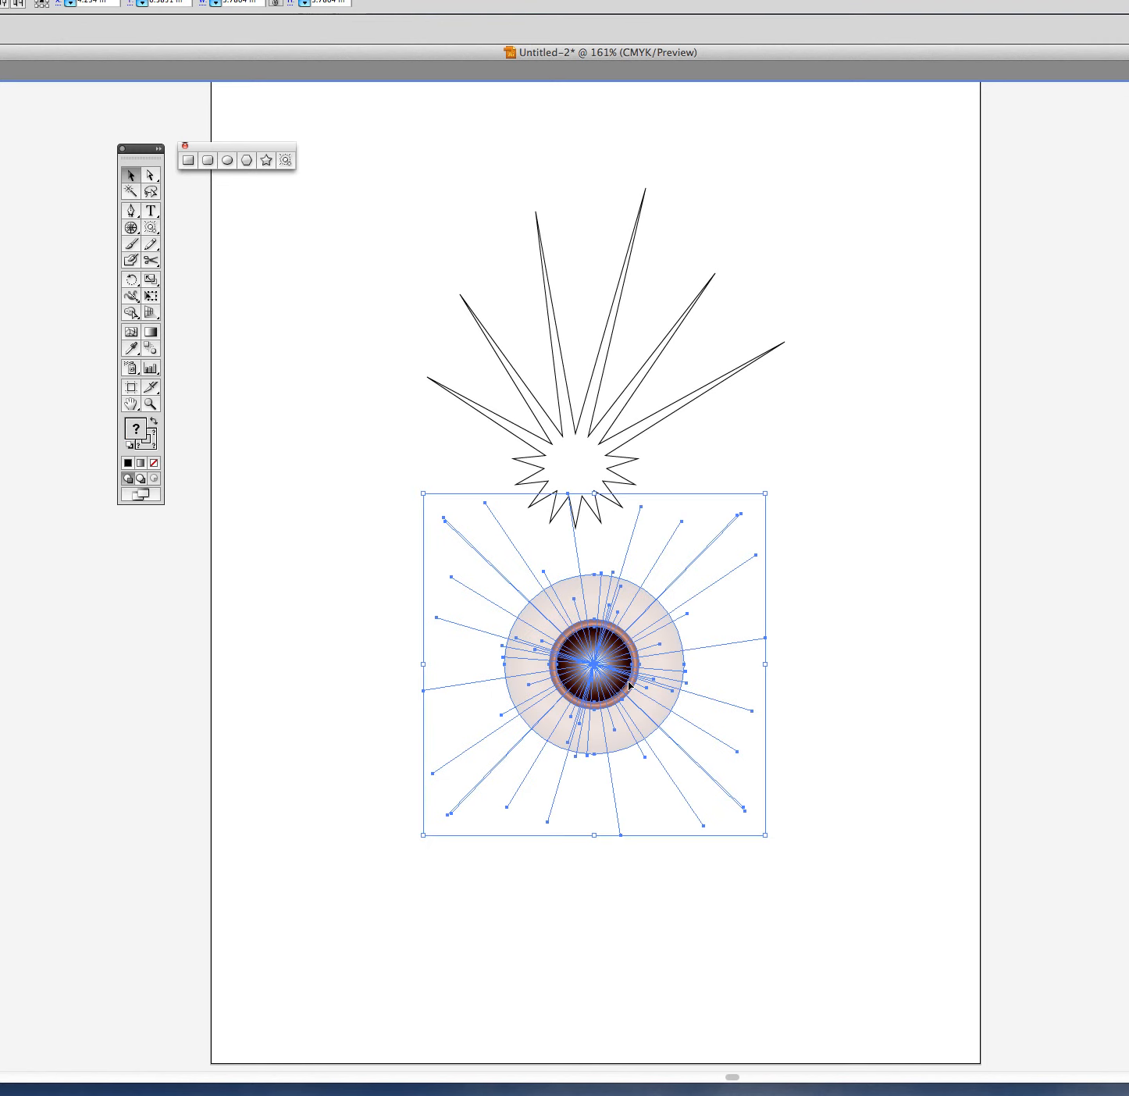
pyautogui.press('Delete')
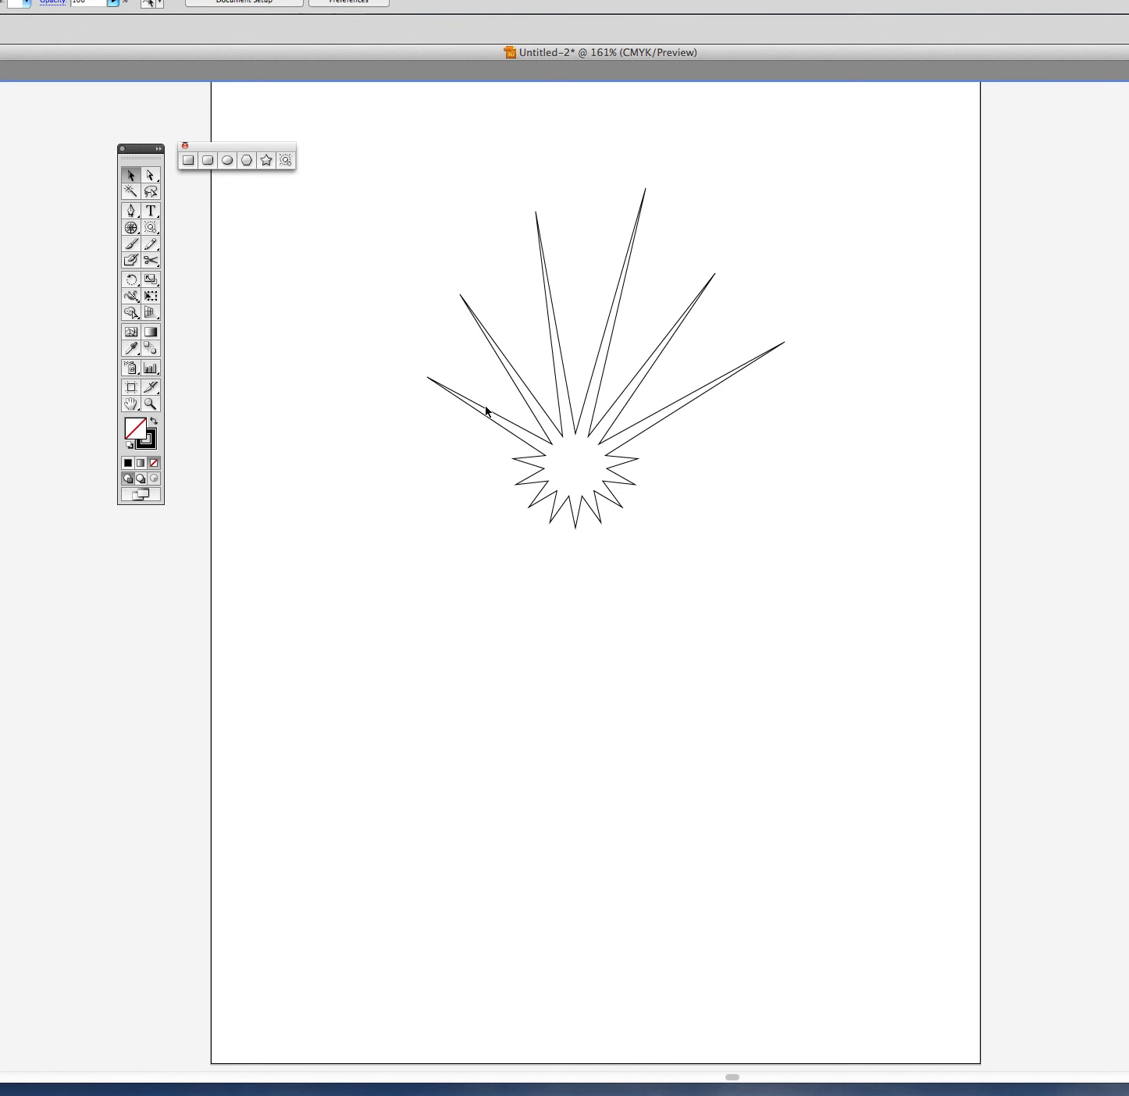